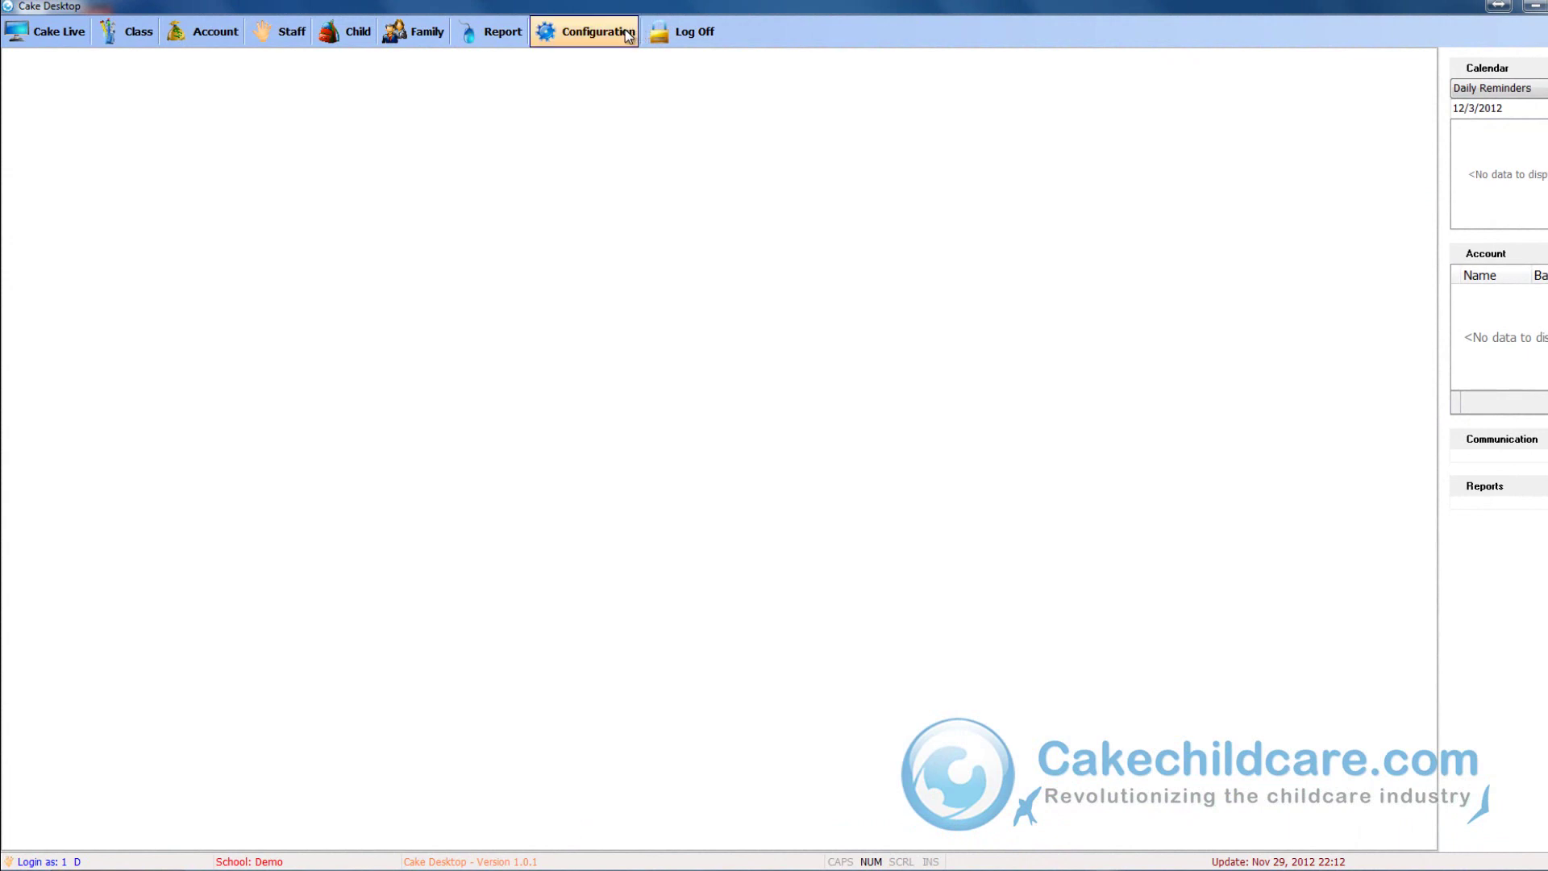
Step: From Configuration > Template > Hours of Care, add a new template named 'Full-Time Hours'
{"action": "left_click", "coordinate": [629, 34]}
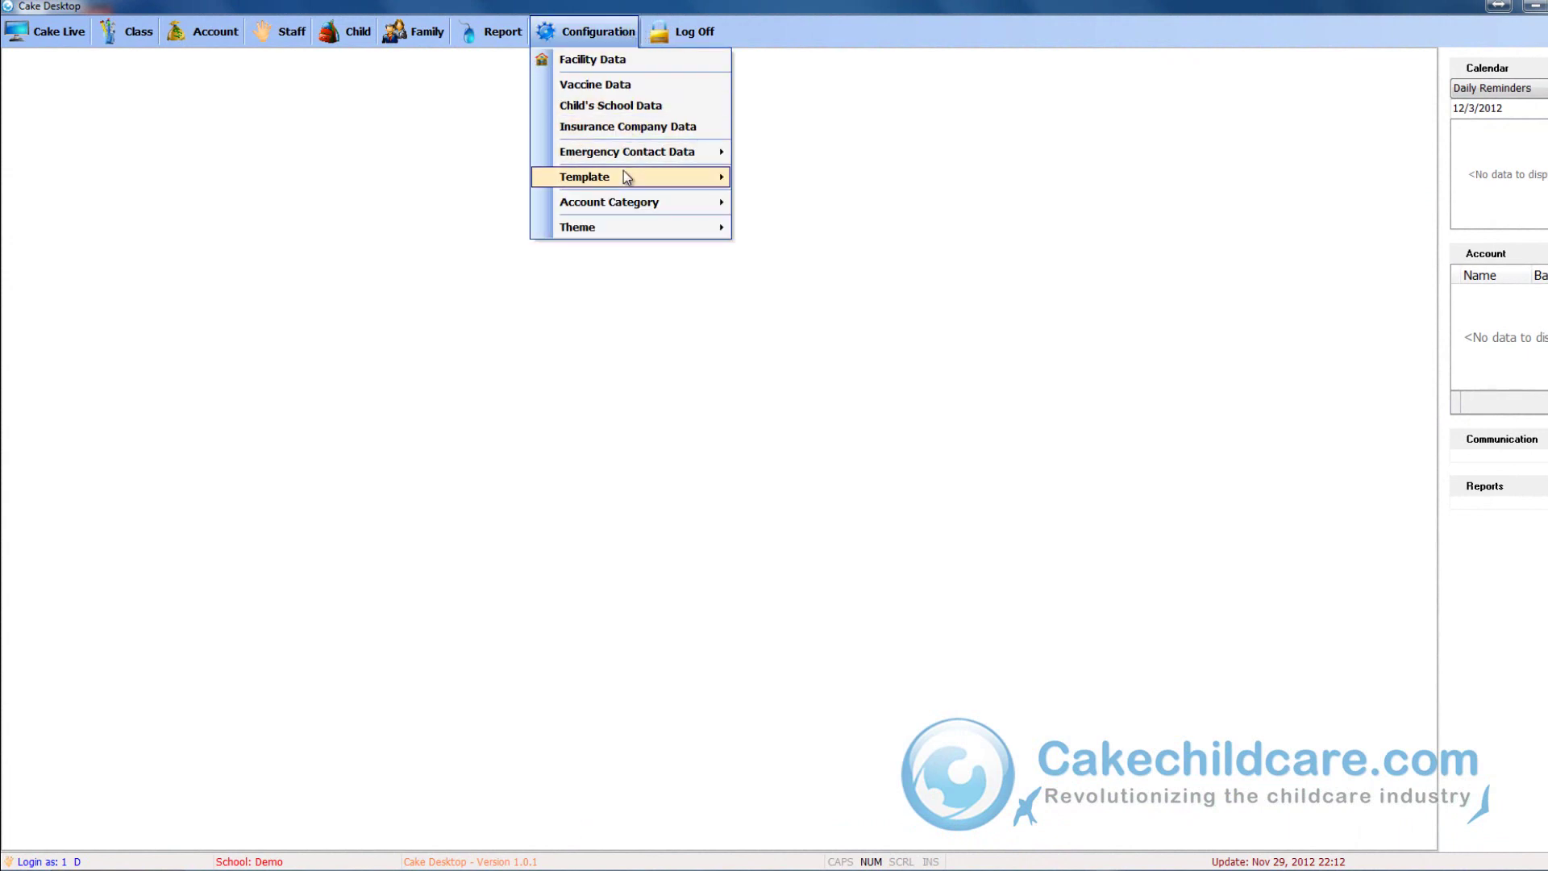
{"action": "mouse_move", "coordinate": [658, 179]}
{"action": "left_click", "coordinate": [738, 179]}
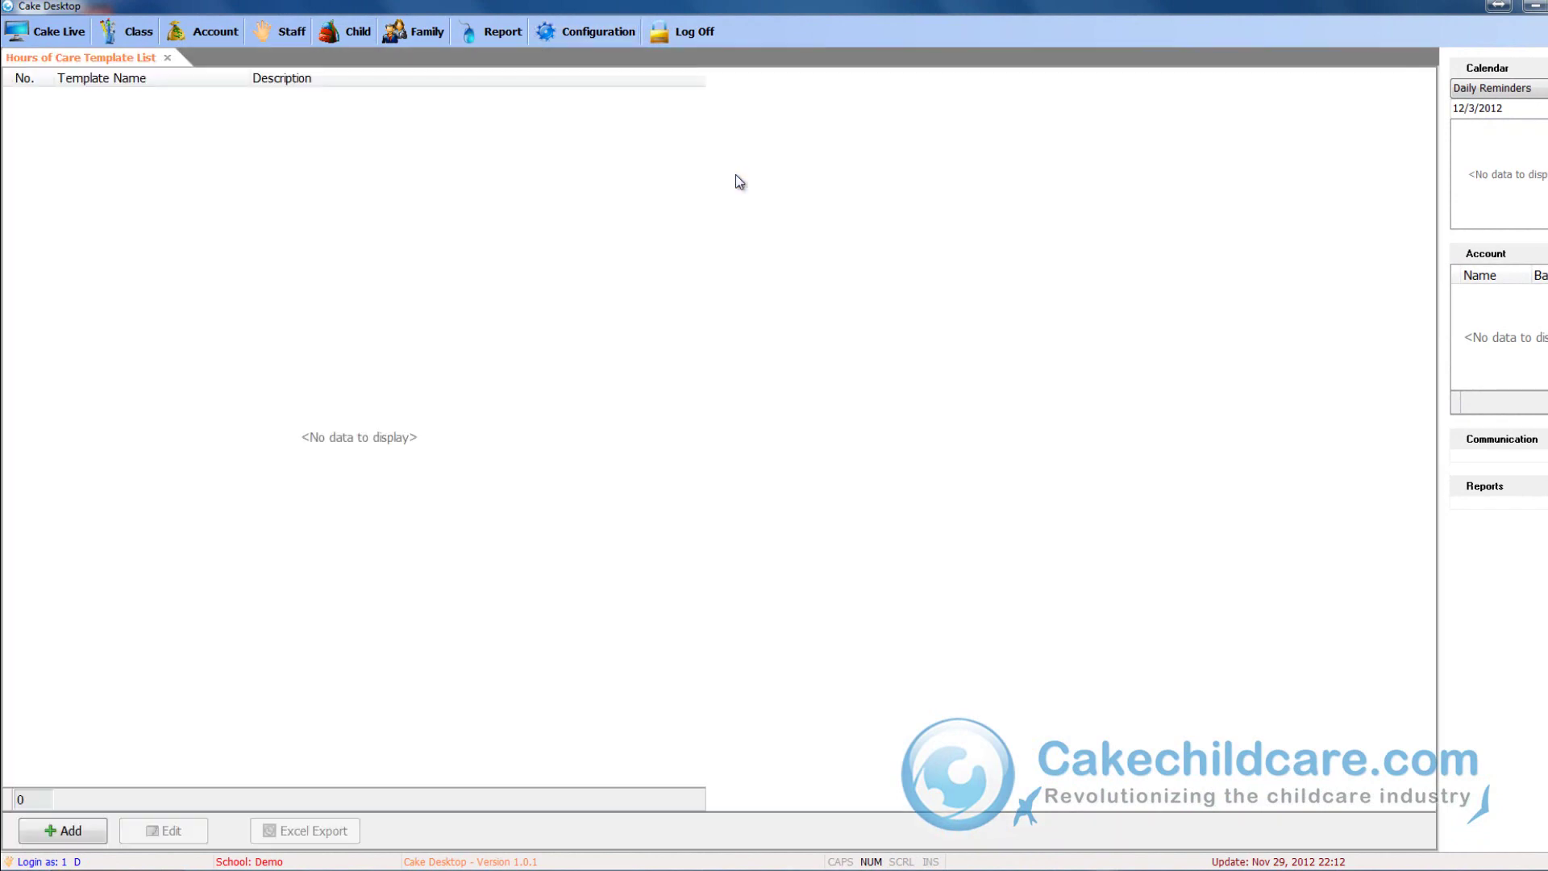
{"action": "left_click", "coordinate": [78, 827]}
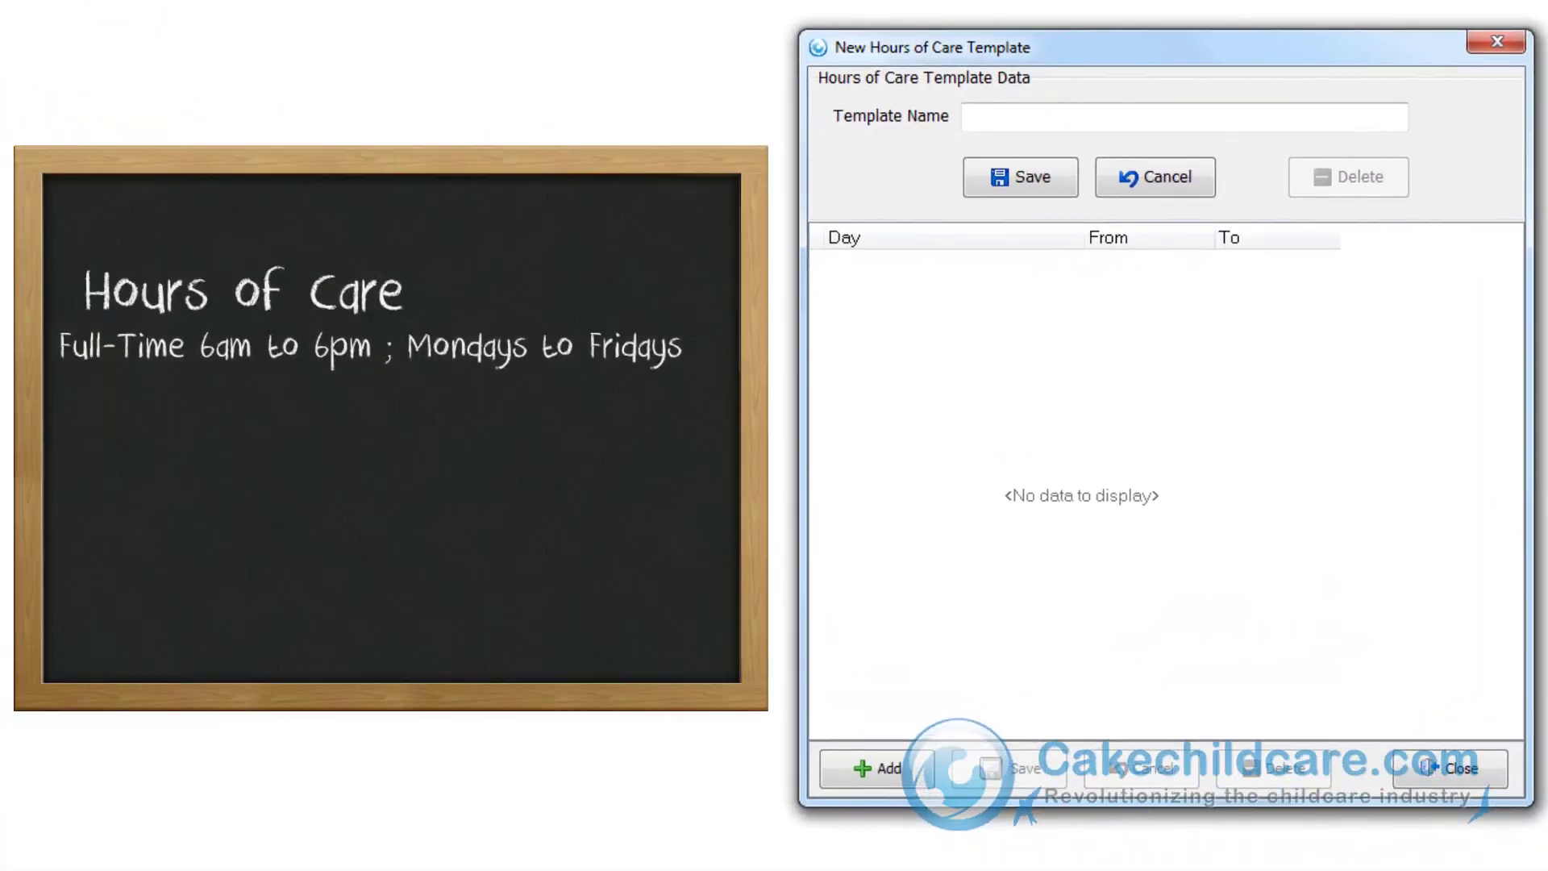
{"action": "type", "text": "Full-Time Hours"}
Step: Add Monday, Tuesday and Wednesday service-day rows to the template
{"action": "left_click", "coordinate": [879, 767]}
{"action": "left_click", "coordinate": [1073, 264]}
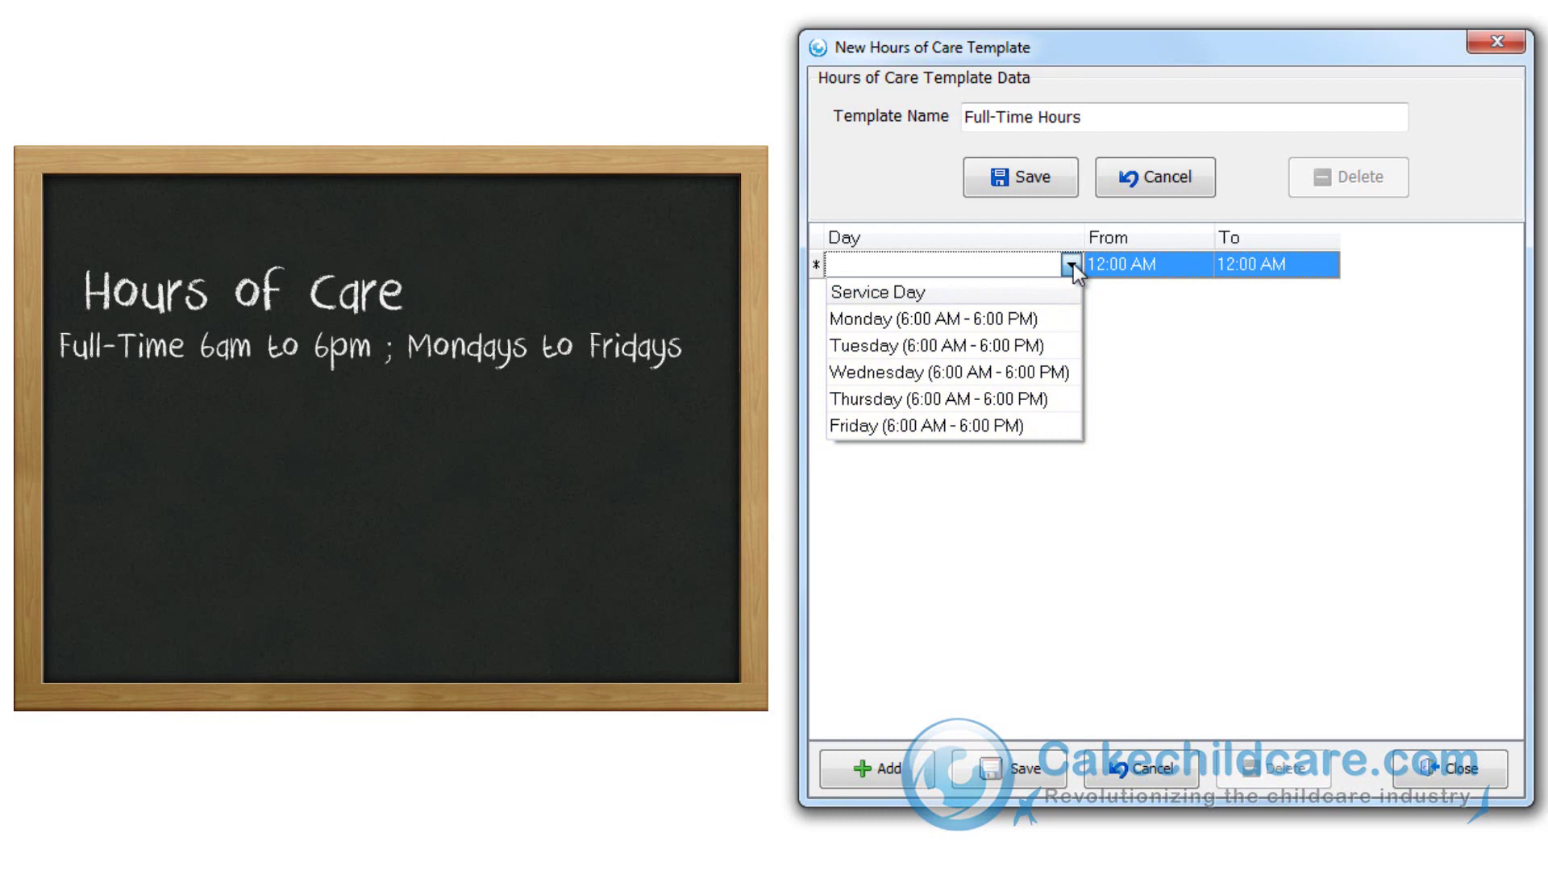
{"action": "left_click", "coordinate": [1048, 318]}
{"action": "left_click", "coordinate": [846, 774]}
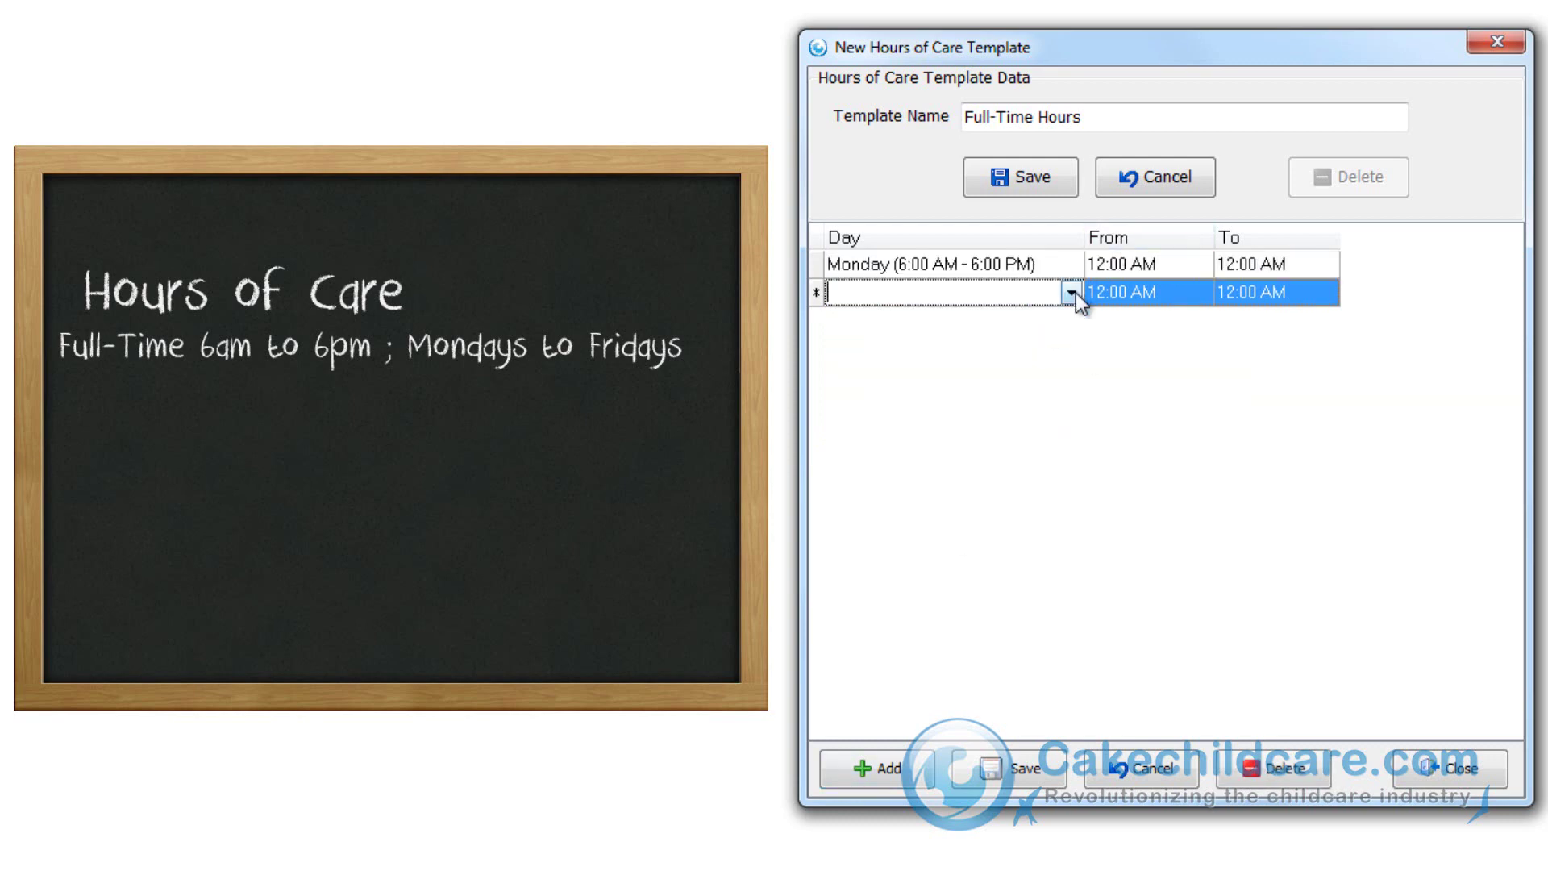
{"action": "left_click", "coordinate": [1071, 293]}
{"action": "left_click", "coordinate": [968, 428]}
{"action": "left_click", "coordinate": [854, 770]}
{"action": "left_click", "coordinate": [1070, 322]}
{"action": "left_click", "coordinate": [993, 429]}
Step: Add Thursday and Friday rows, then sort all rows by day
{"action": "left_click", "coordinate": [867, 767]}
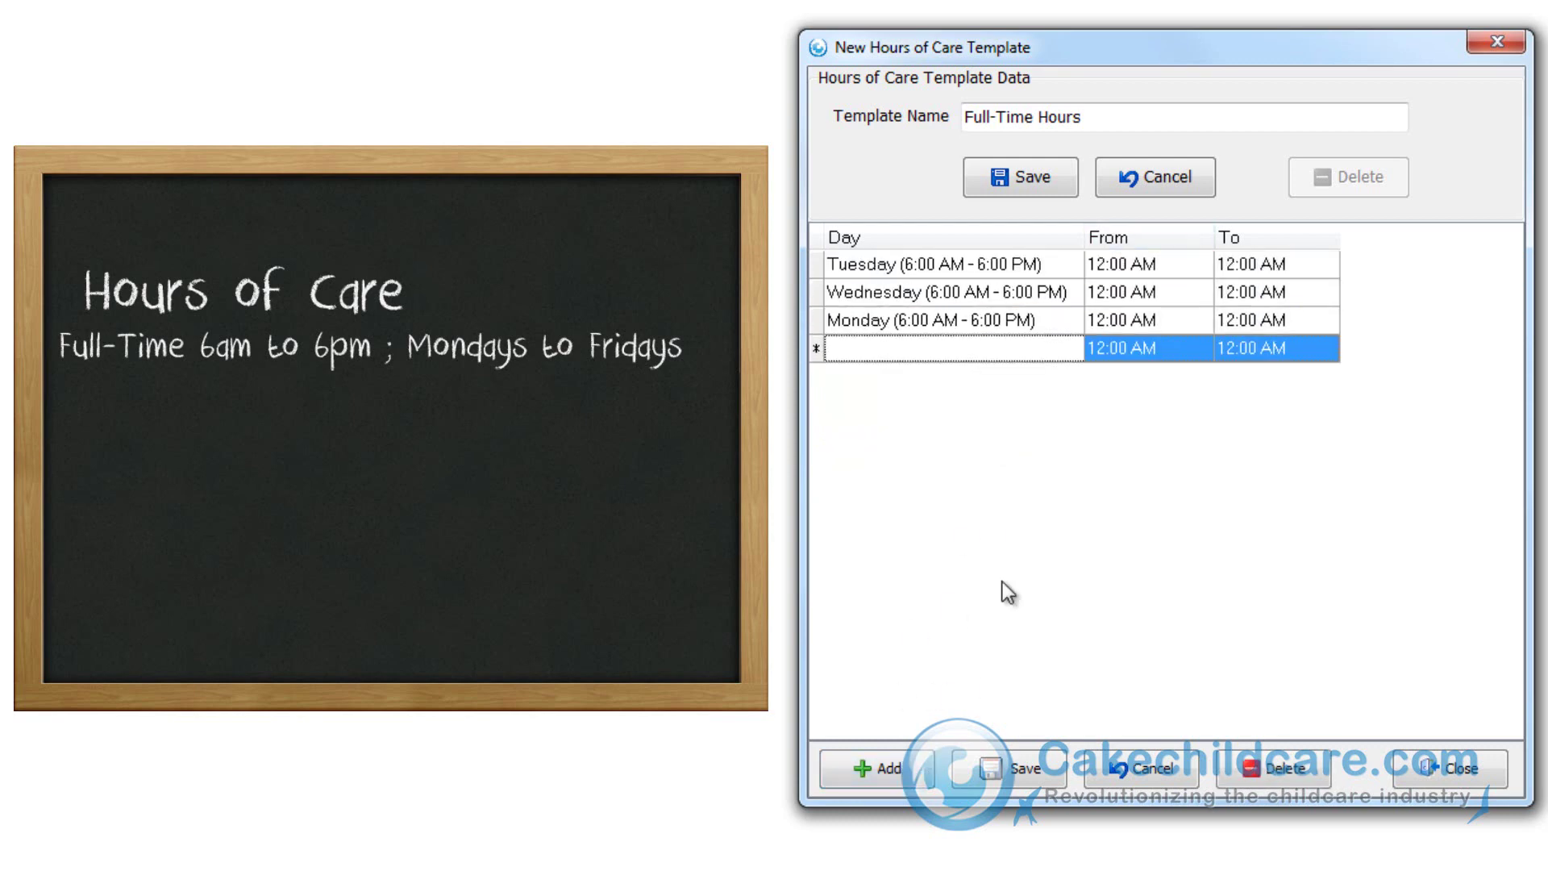
{"action": "left_click", "coordinate": [1071, 349]}
{"action": "left_click", "coordinate": [967, 511]}
{"action": "left_click", "coordinate": [866, 762]}
{"action": "left_click", "coordinate": [1071, 378]}
{"action": "left_click", "coordinate": [1040, 536]}
{"action": "left_click", "coordinate": [933, 238]}
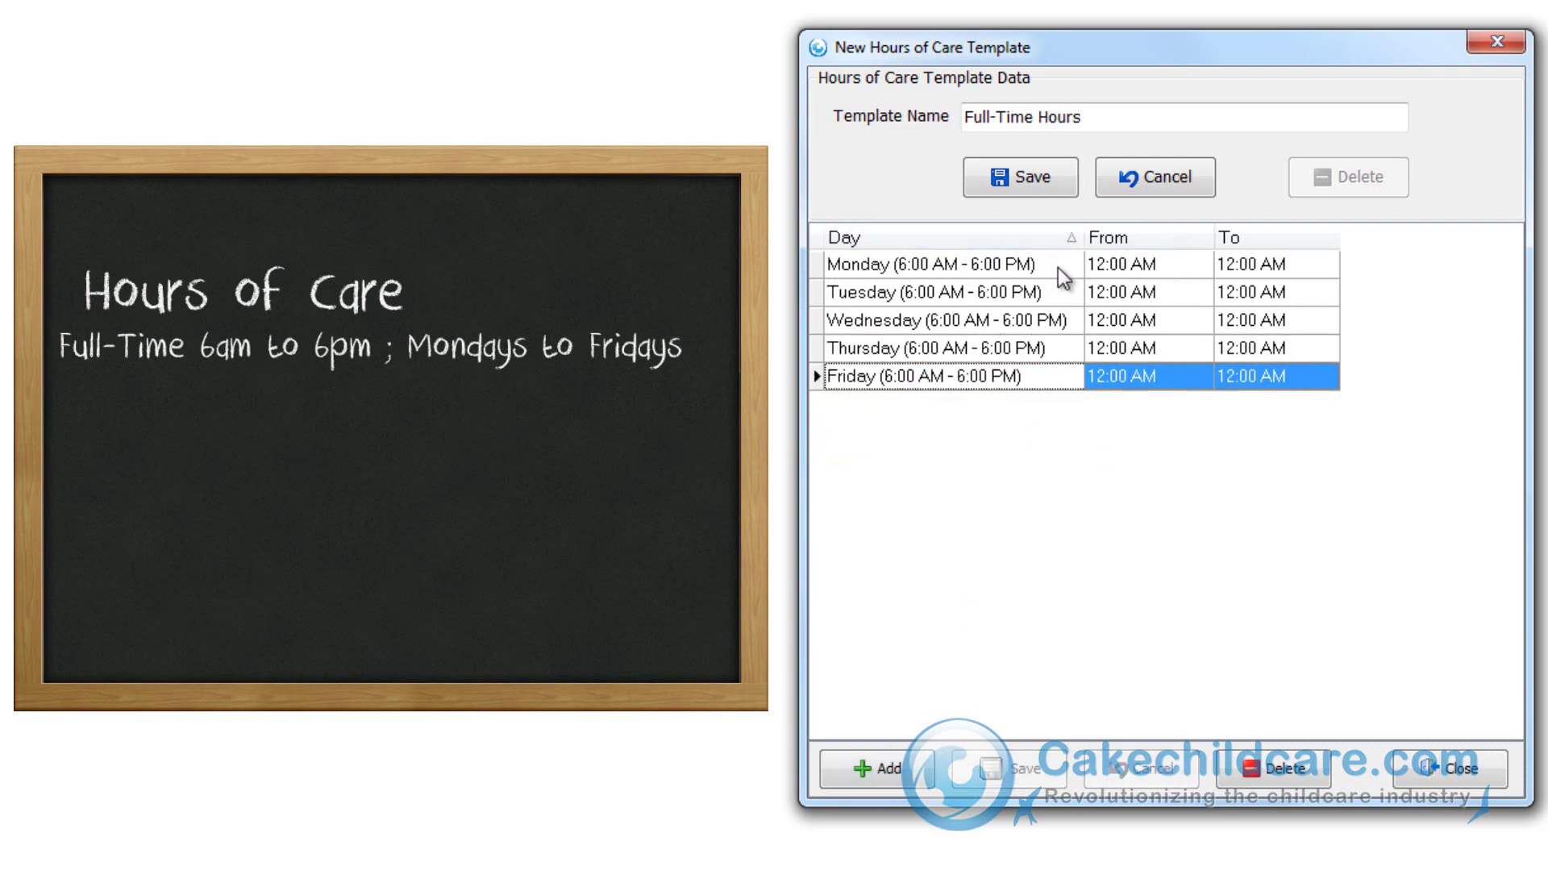
Step: Set Monday's hours to 06:00 AM through 06:00 PM
{"action": "left_click", "coordinate": [1111, 265]}
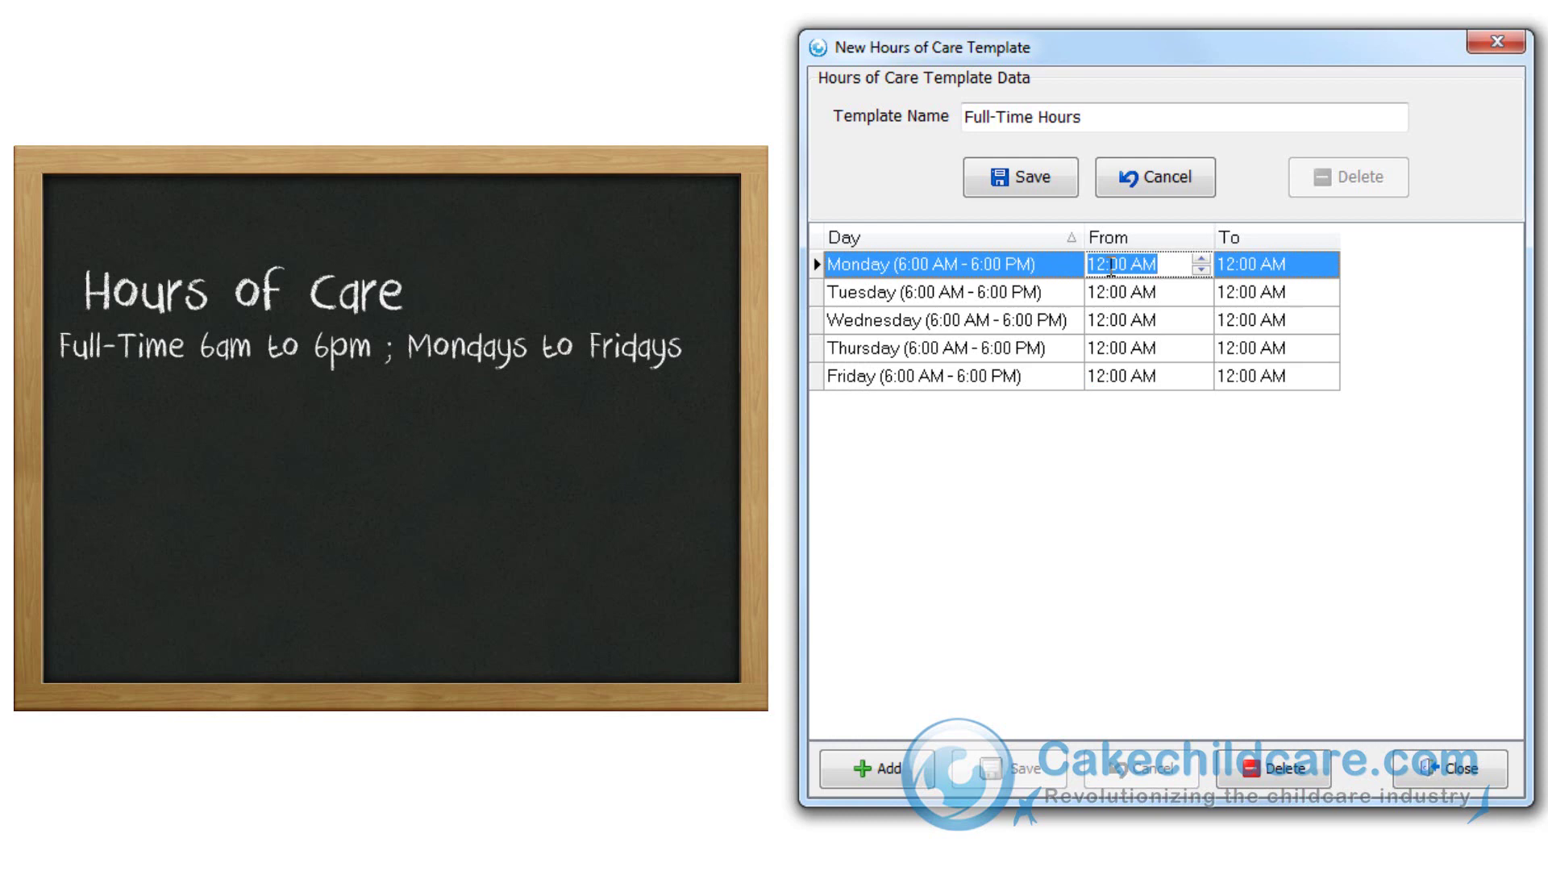
{"action": "type", "text": "0600"}
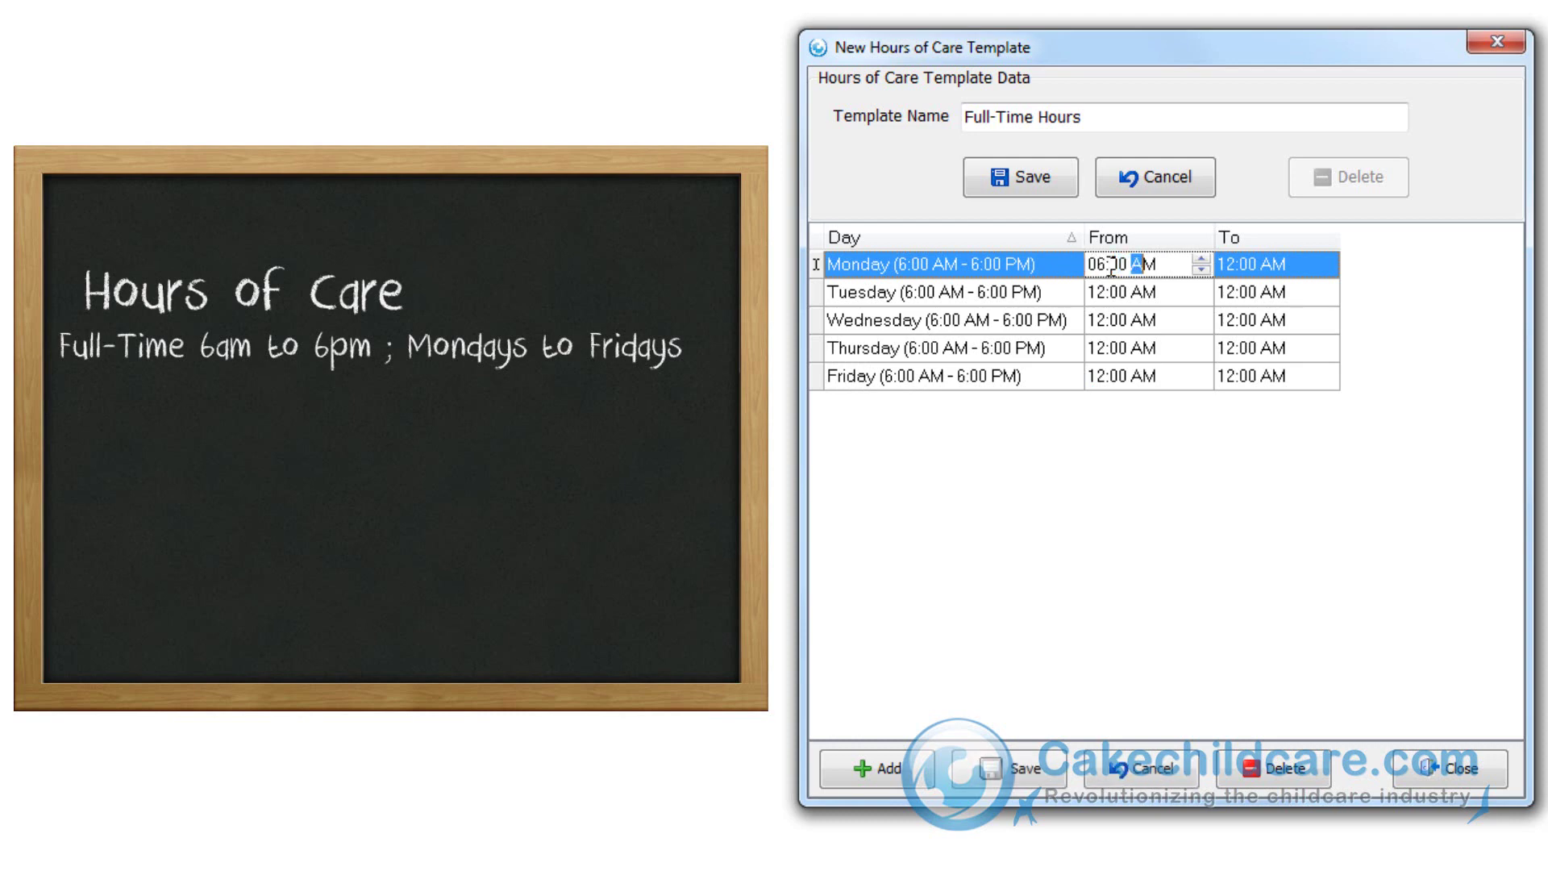
{"action": "left_click", "coordinate": [1113, 265]}
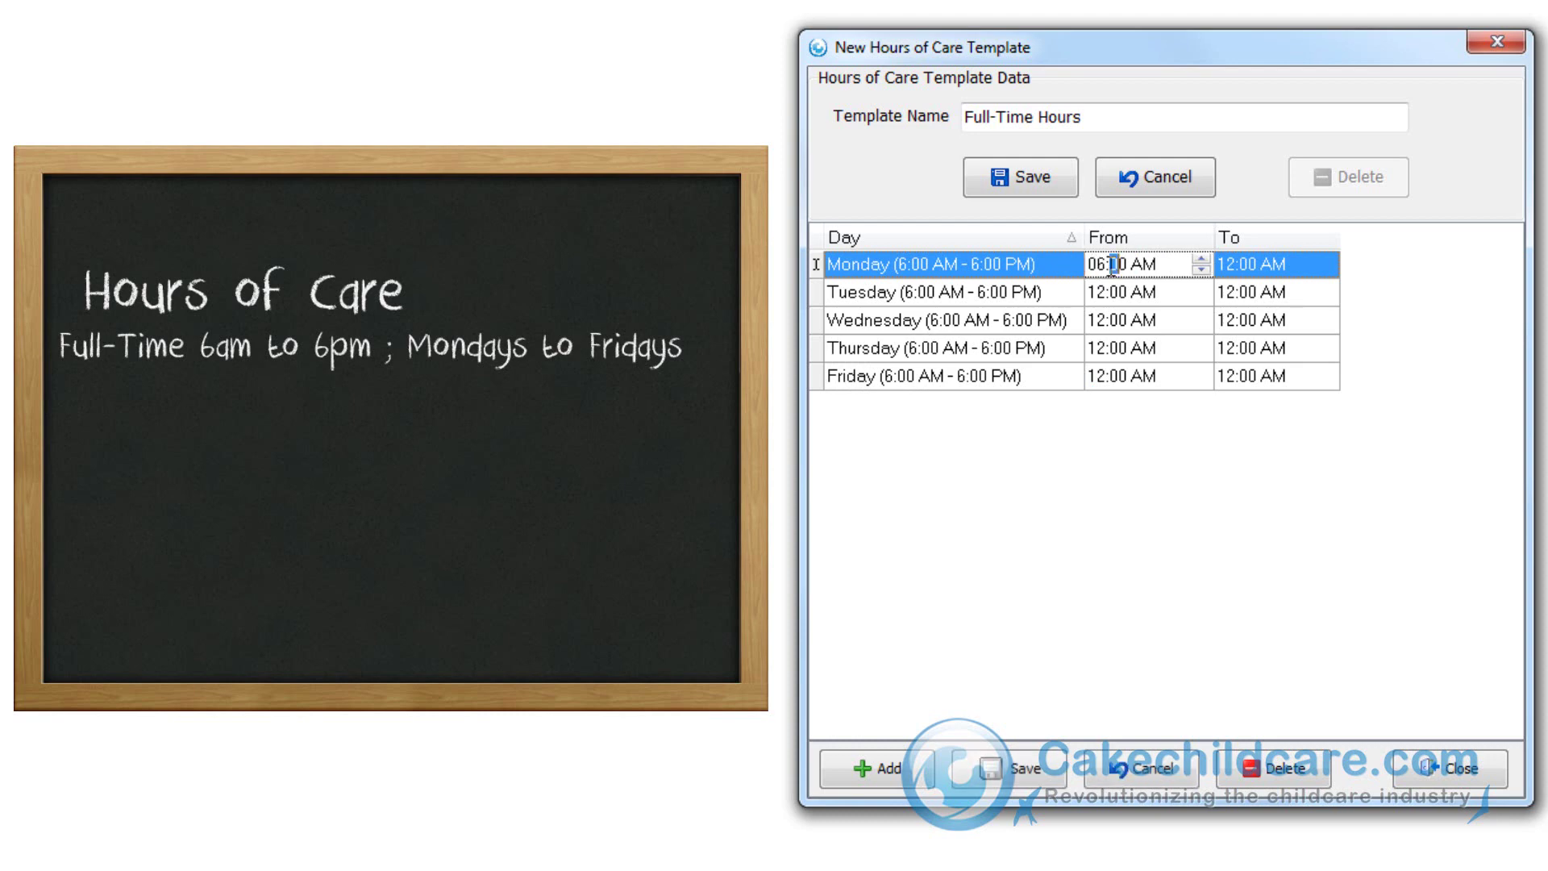
{"action": "left_click", "coordinate": [1257, 262]}
{"action": "type", "text": "0600"}
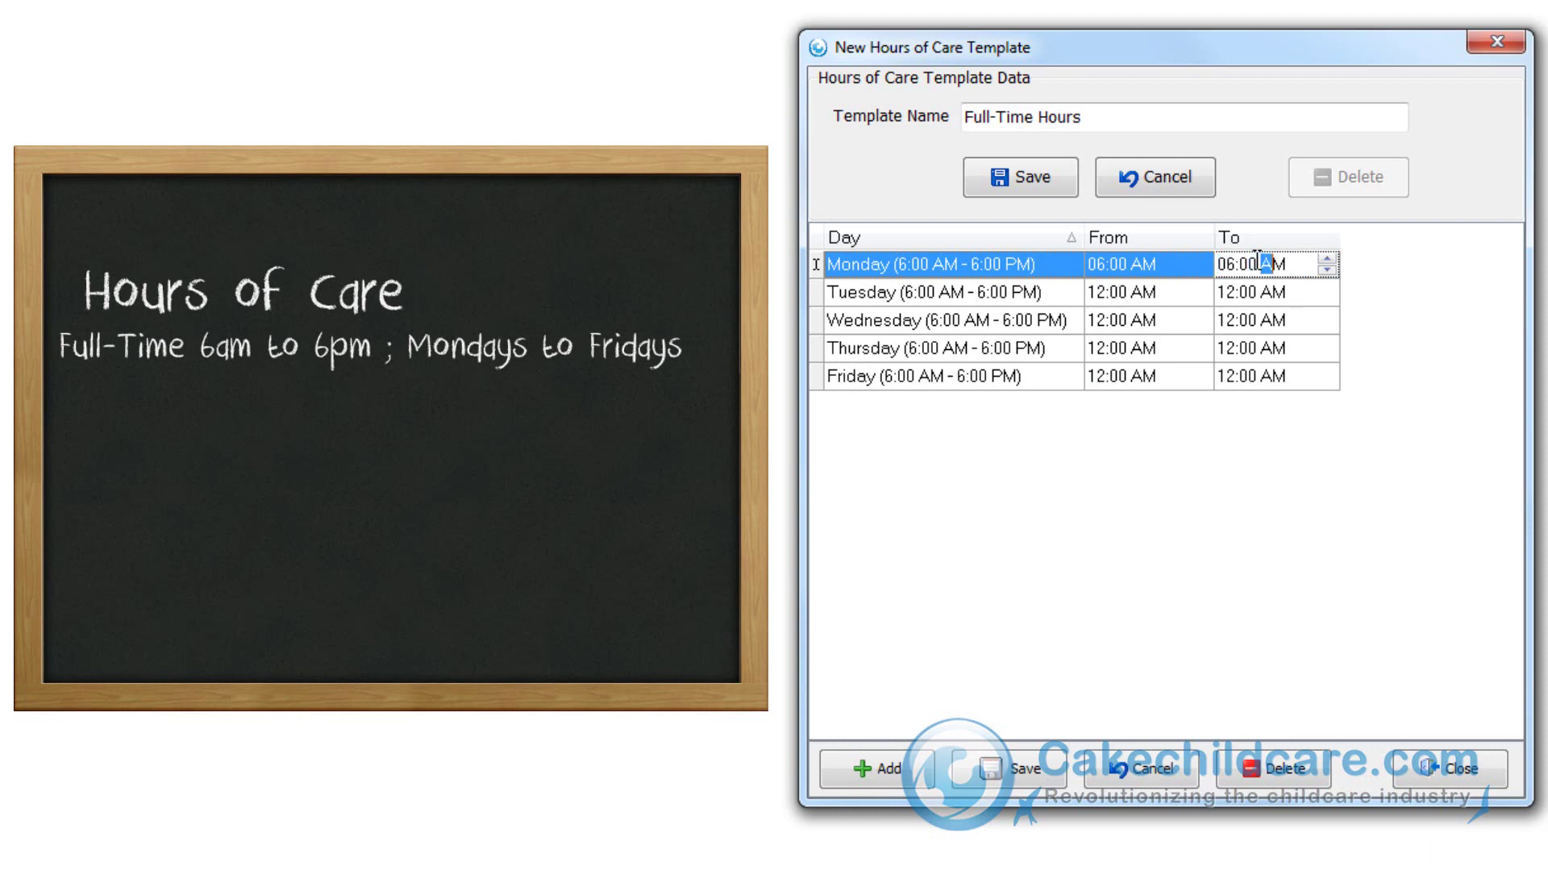
{"action": "type", "text": "p"}
{"action": "key", "text": "ctrl+c"}
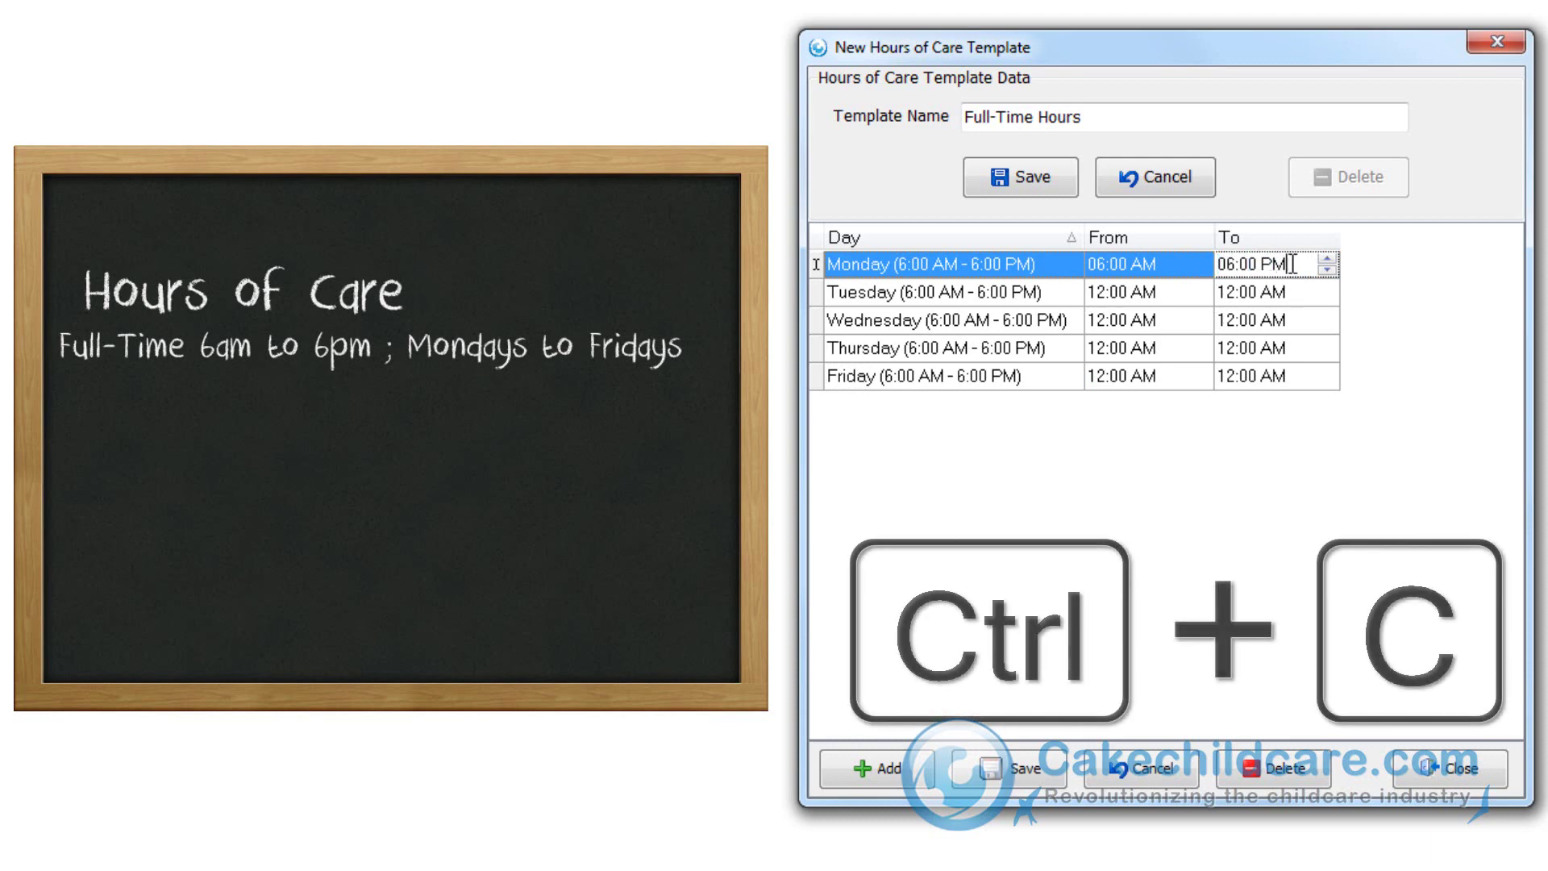
{"action": "left_click", "coordinate": [1076, 262]}
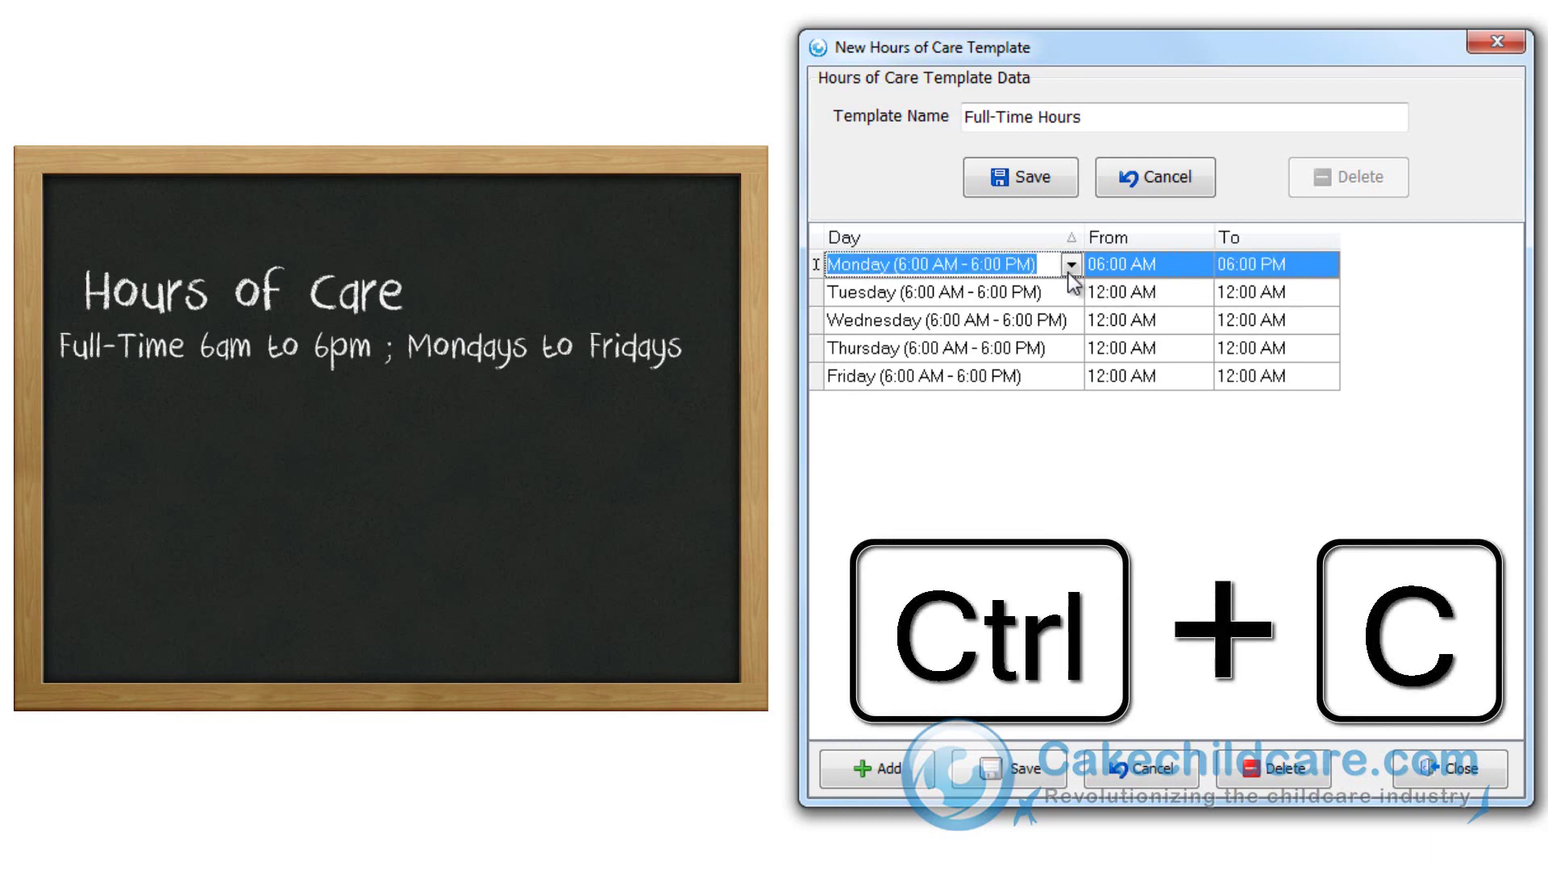
Step: Copy the 06:00 AM start time to Tuesday through Friday
{"action": "left_click", "coordinate": [1129, 262]}
{"action": "key", "text": "ctrl+c"}
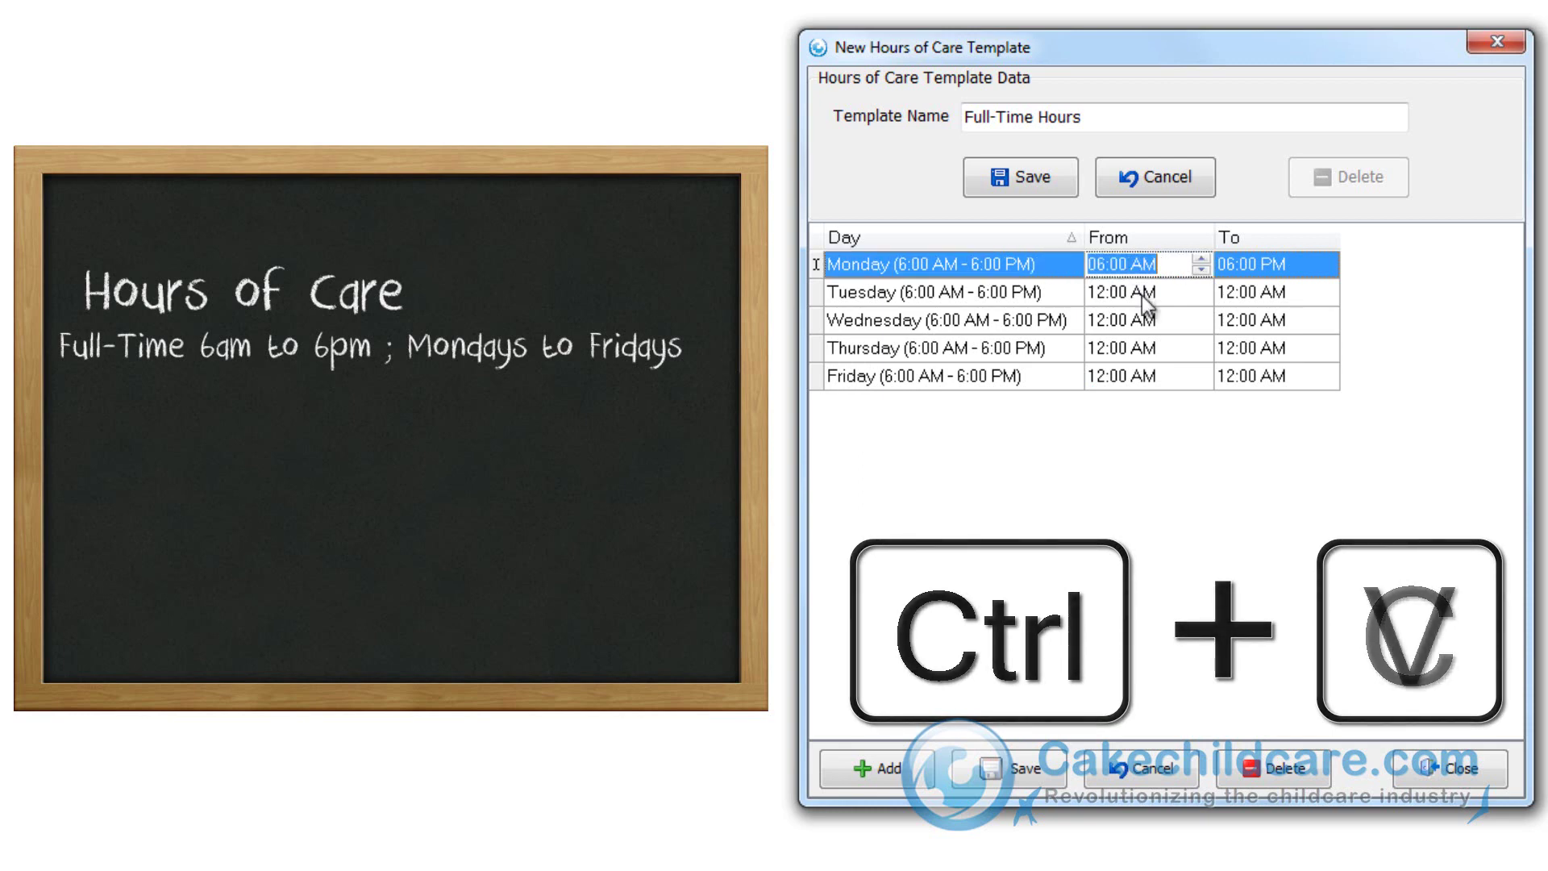
{"action": "left_click", "coordinate": [1149, 294]}
{"action": "key", "text": "ctrl+v"}
{"action": "left_click", "coordinate": [1149, 320]}
{"action": "key", "text": "ctrl+v"}
{"action": "left_click", "coordinate": [1149, 349]}
{"action": "key", "text": "ctrl+v"}
{"action": "left_click", "coordinate": [1159, 376]}
{"action": "key", "text": "ctrl+v"}
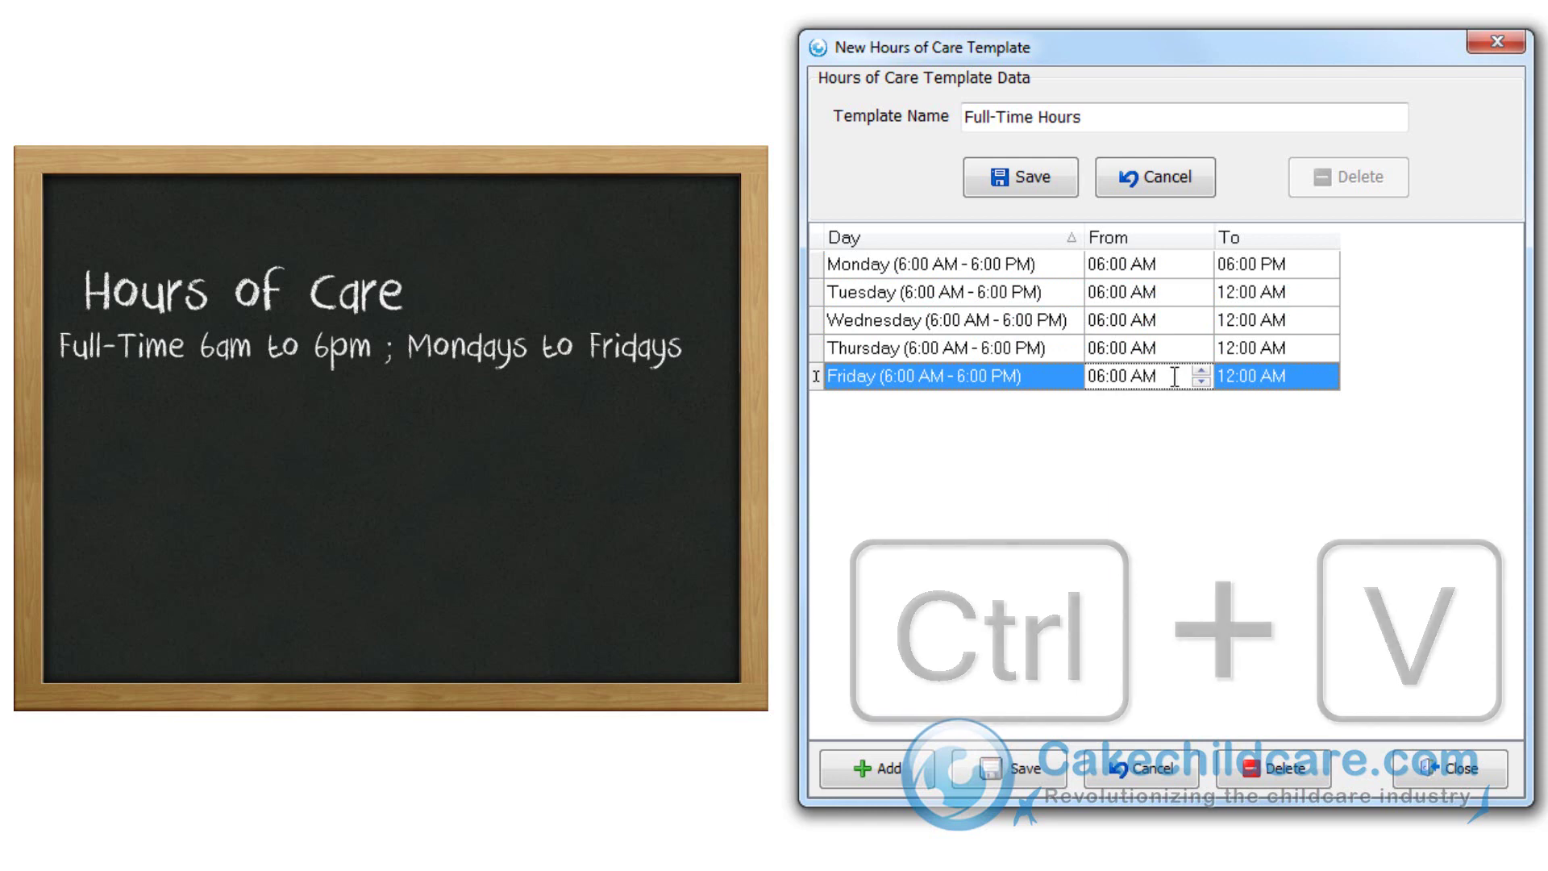
Step: Copy the 06:00 PM end time to the other weekdays and save the template
{"action": "left_click", "coordinate": [1299, 264]}
{"action": "key", "text": "ctrl+c"}
{"action": "left_click", "coordinate": [1302, 292]}
{"action": "key", "text": "ctrl+v"}
{"action": "left_click", "coordinate": [1302, 320]}
{"action": "key", "text": "ctrl+v"}
{"action": "left_click", "coordinate": [1301, 348]}
{"action": "key", "text": "ctrl+v"}
{"action": "left_click", "coordinate": [1047, 776]}
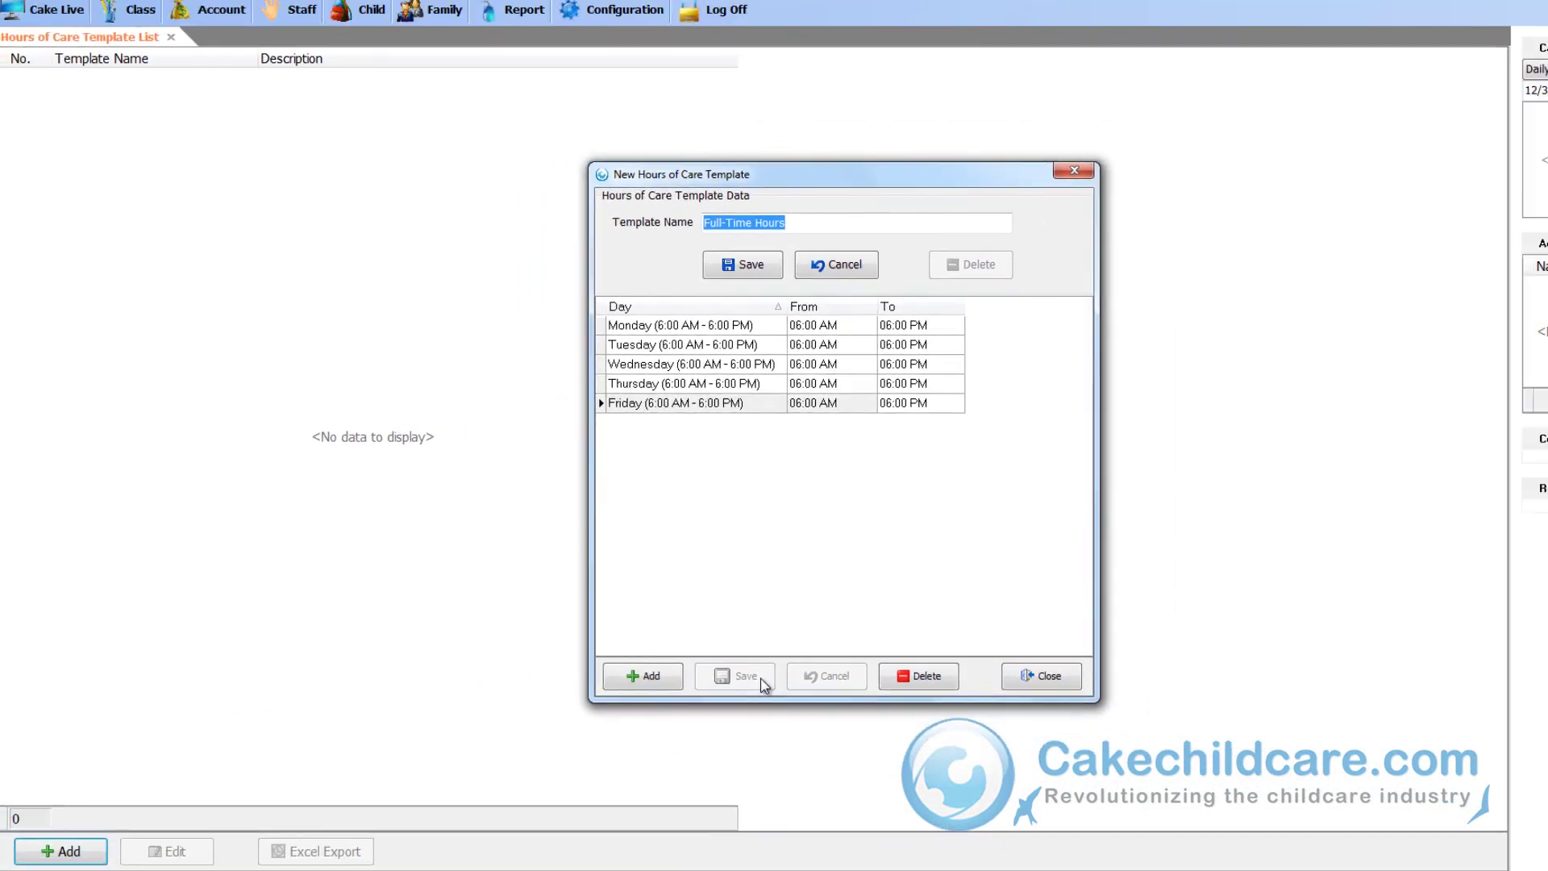
{"action": "left_click", "coordinate": [762, 270]}
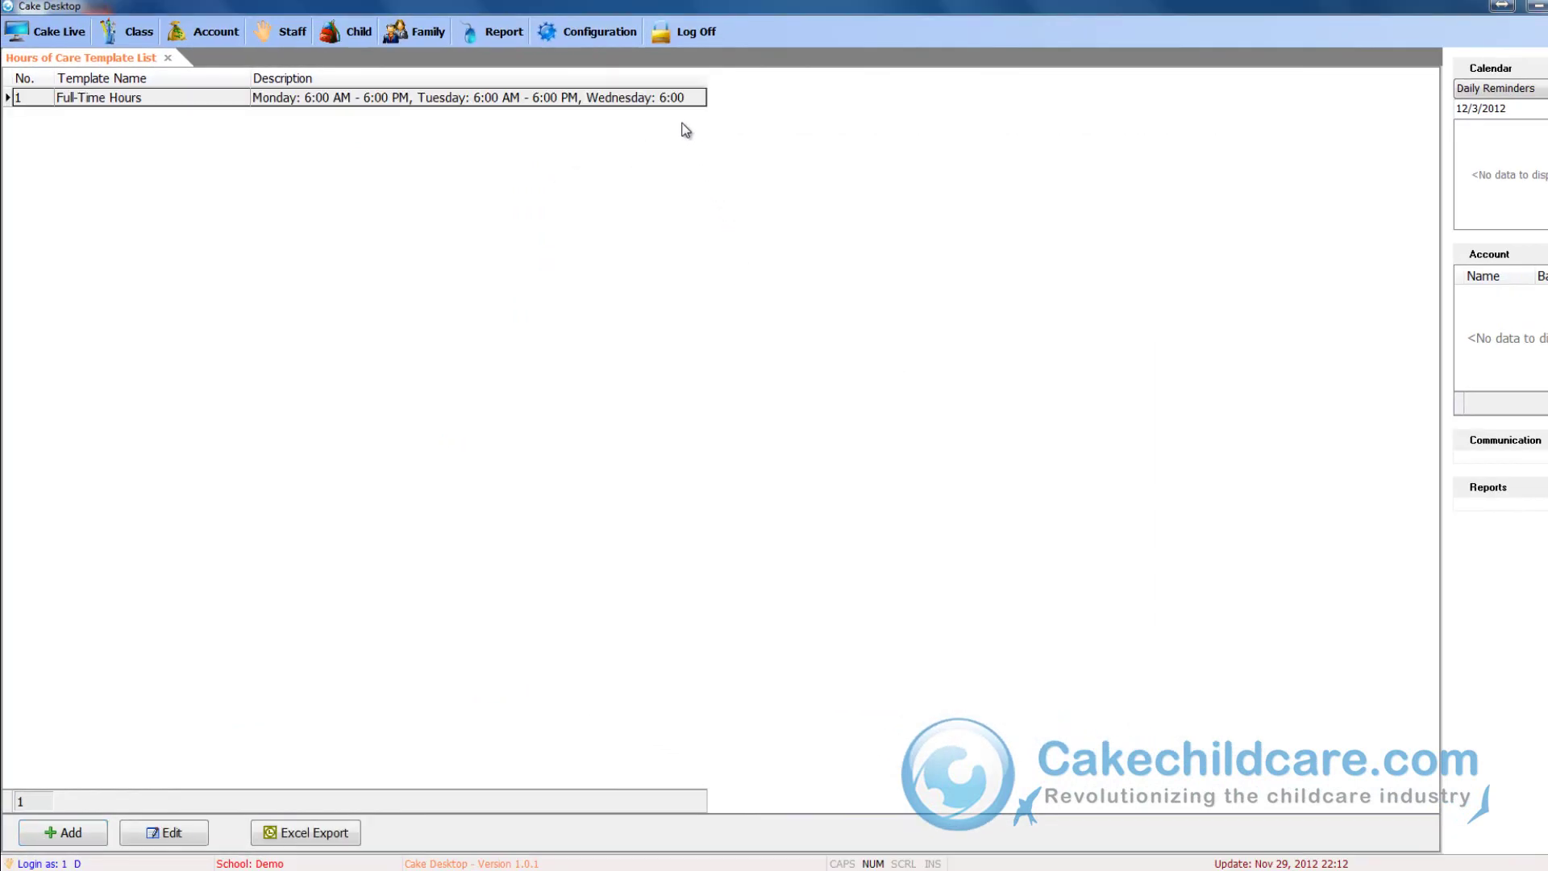
Step: From Configuration > Template > Tuition Fee, add a new template named 'Full-Time Tuition'
{"action": "left_click", "coordinate": [636, 36]}
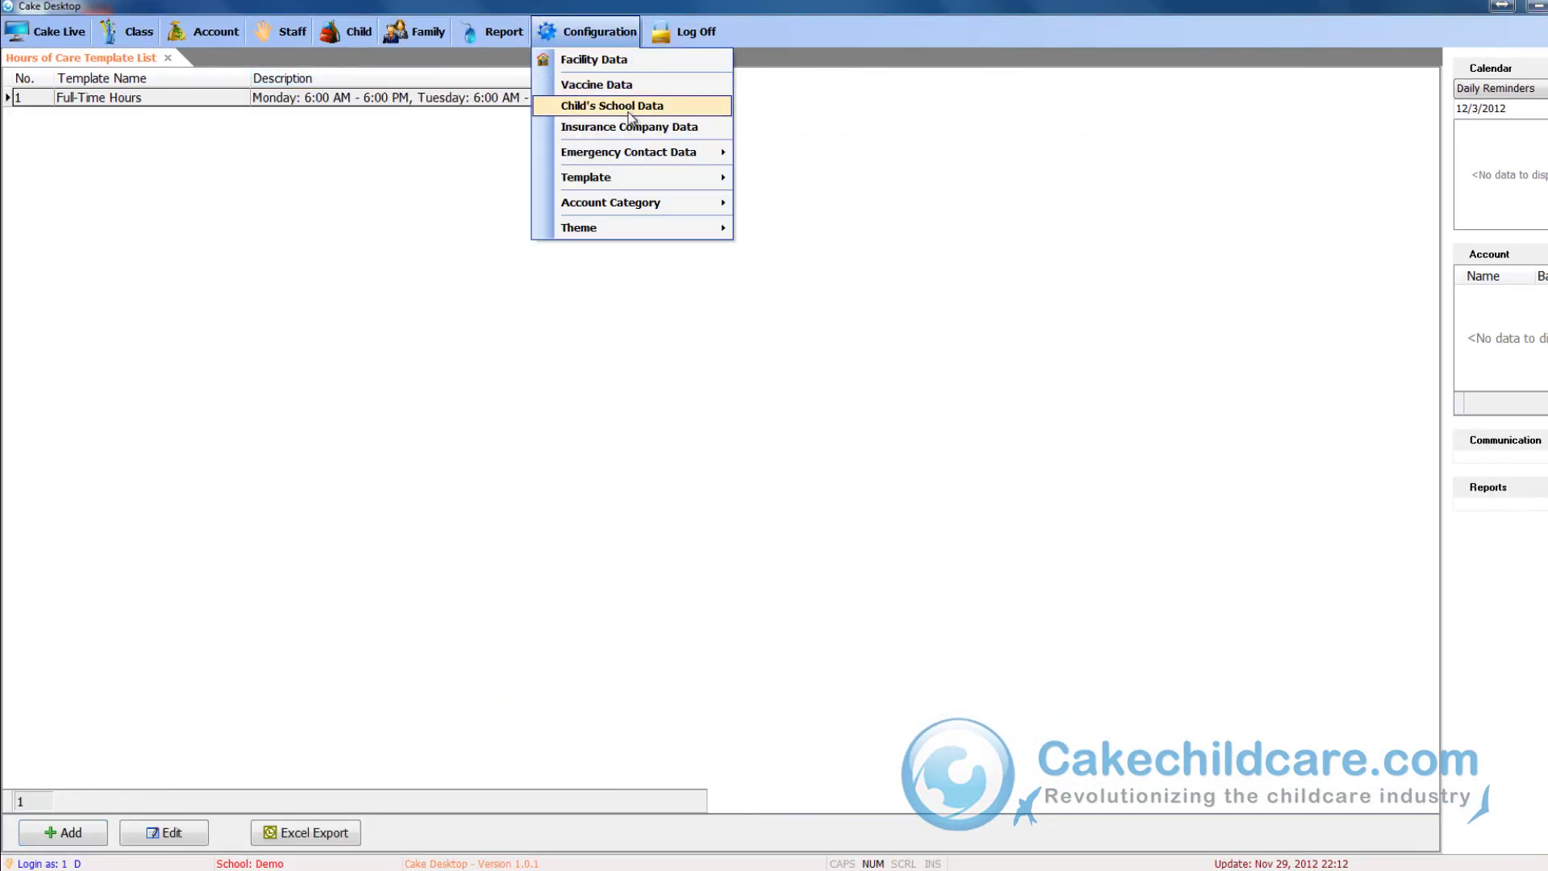
{"action": "mouse_move", "coordinate": [616, 178]}
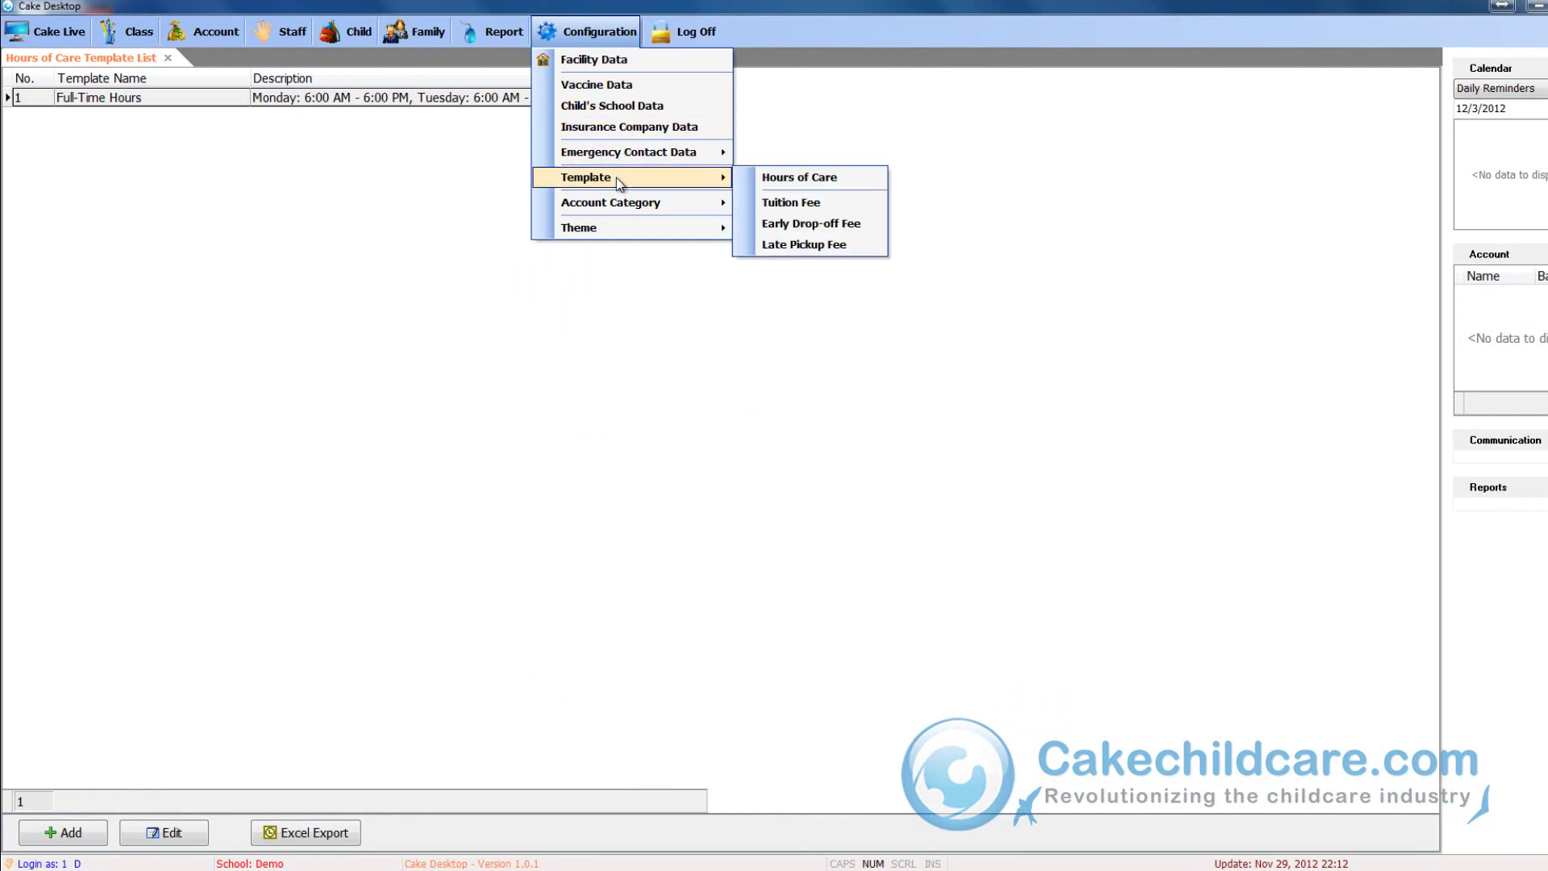
{"action": "left_click", "coordinate": [747, 202]}
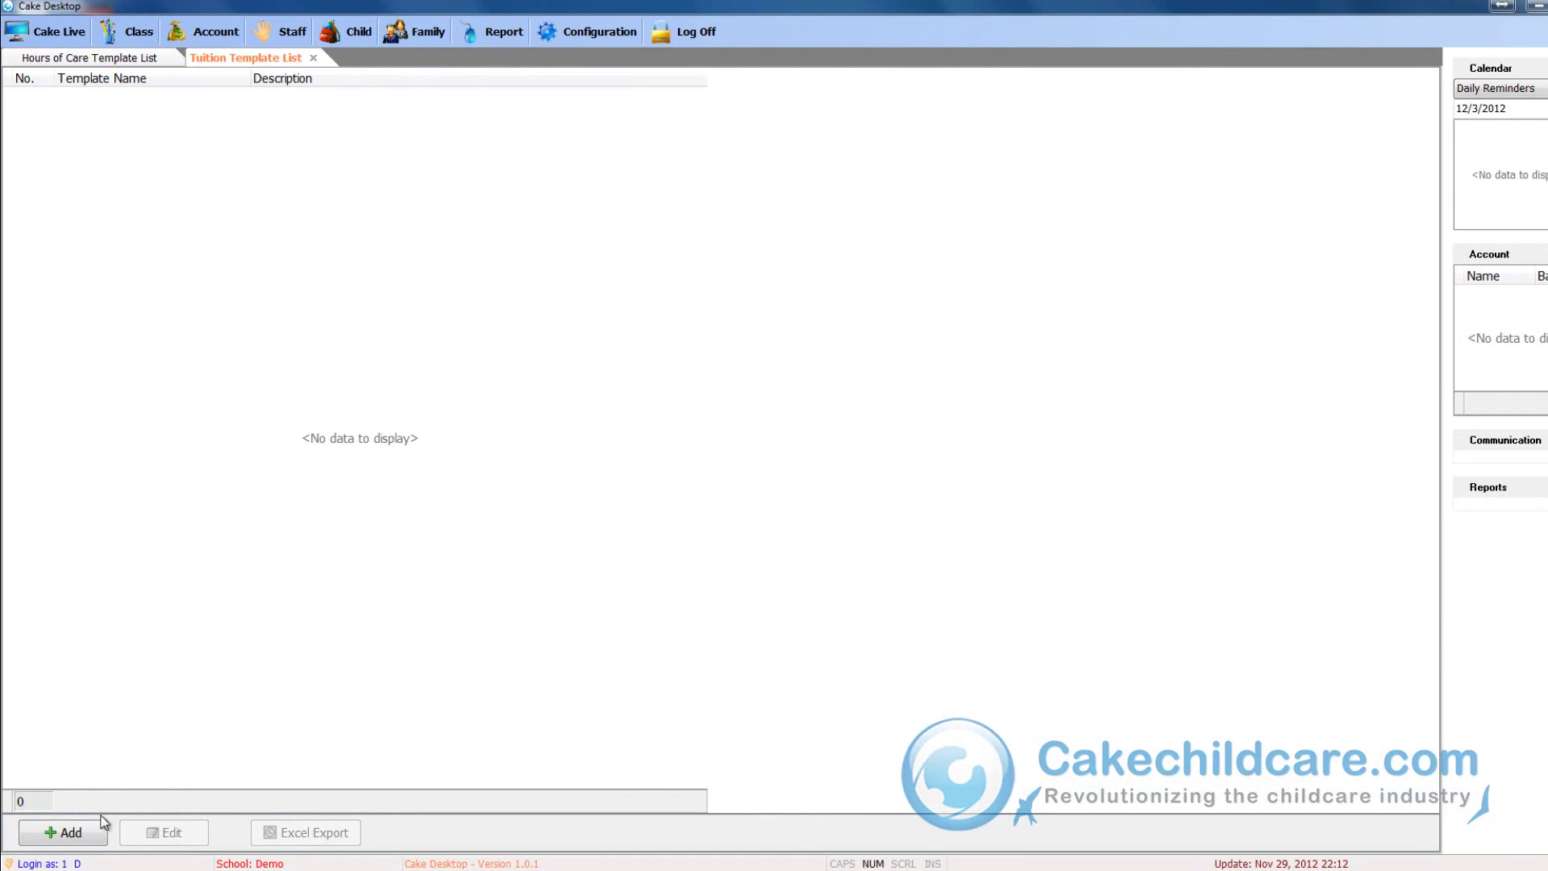
{"action": "left_click", "coordinate": [63, 832]}
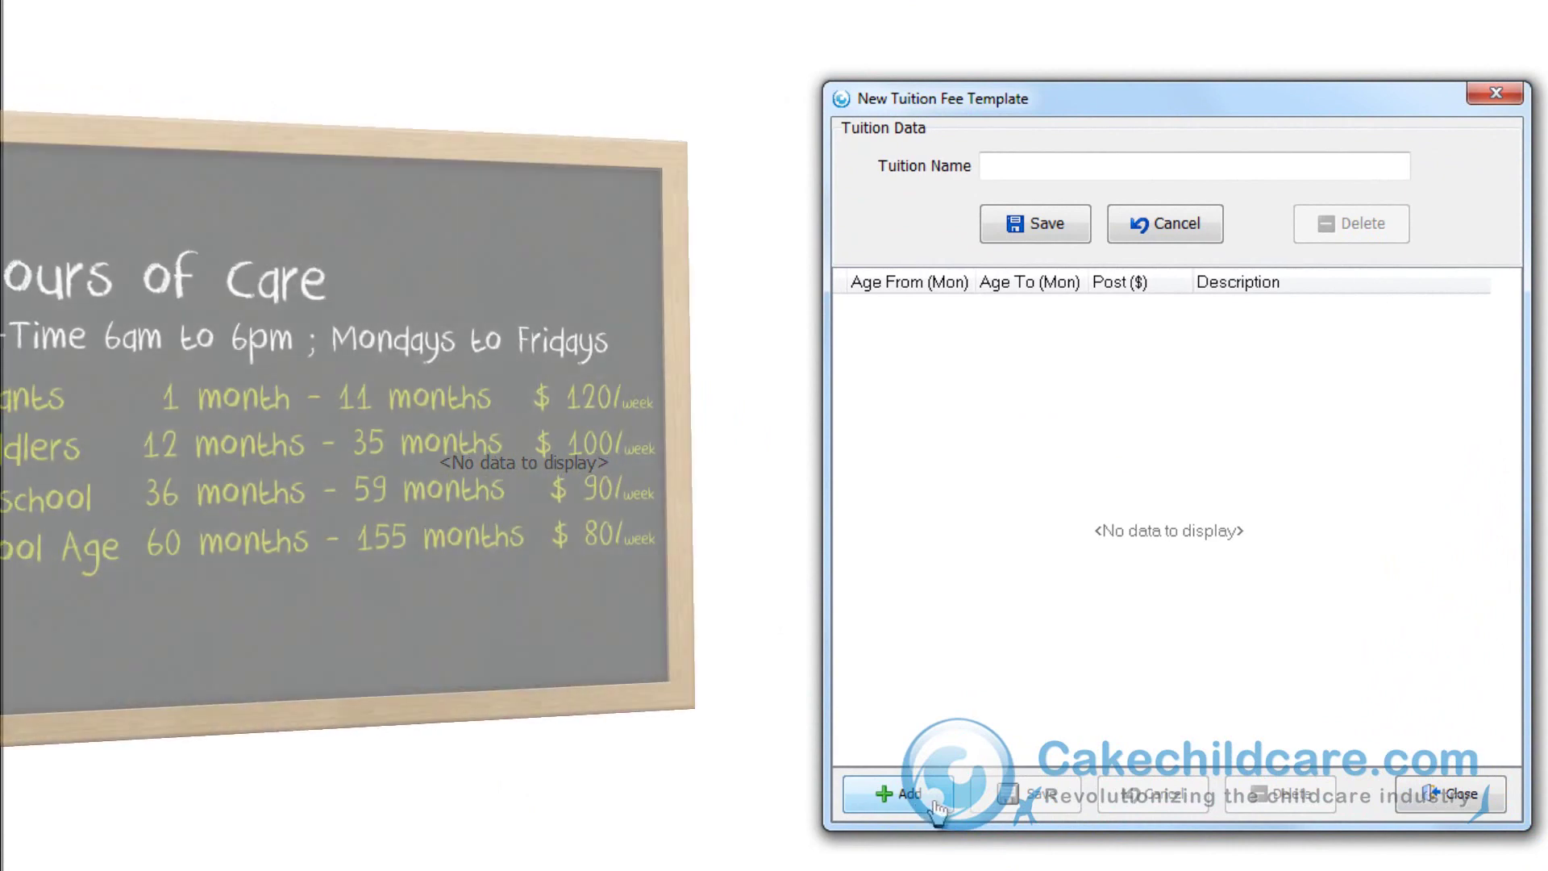
{"action": "type", "text": "Full-Time Tuition"}
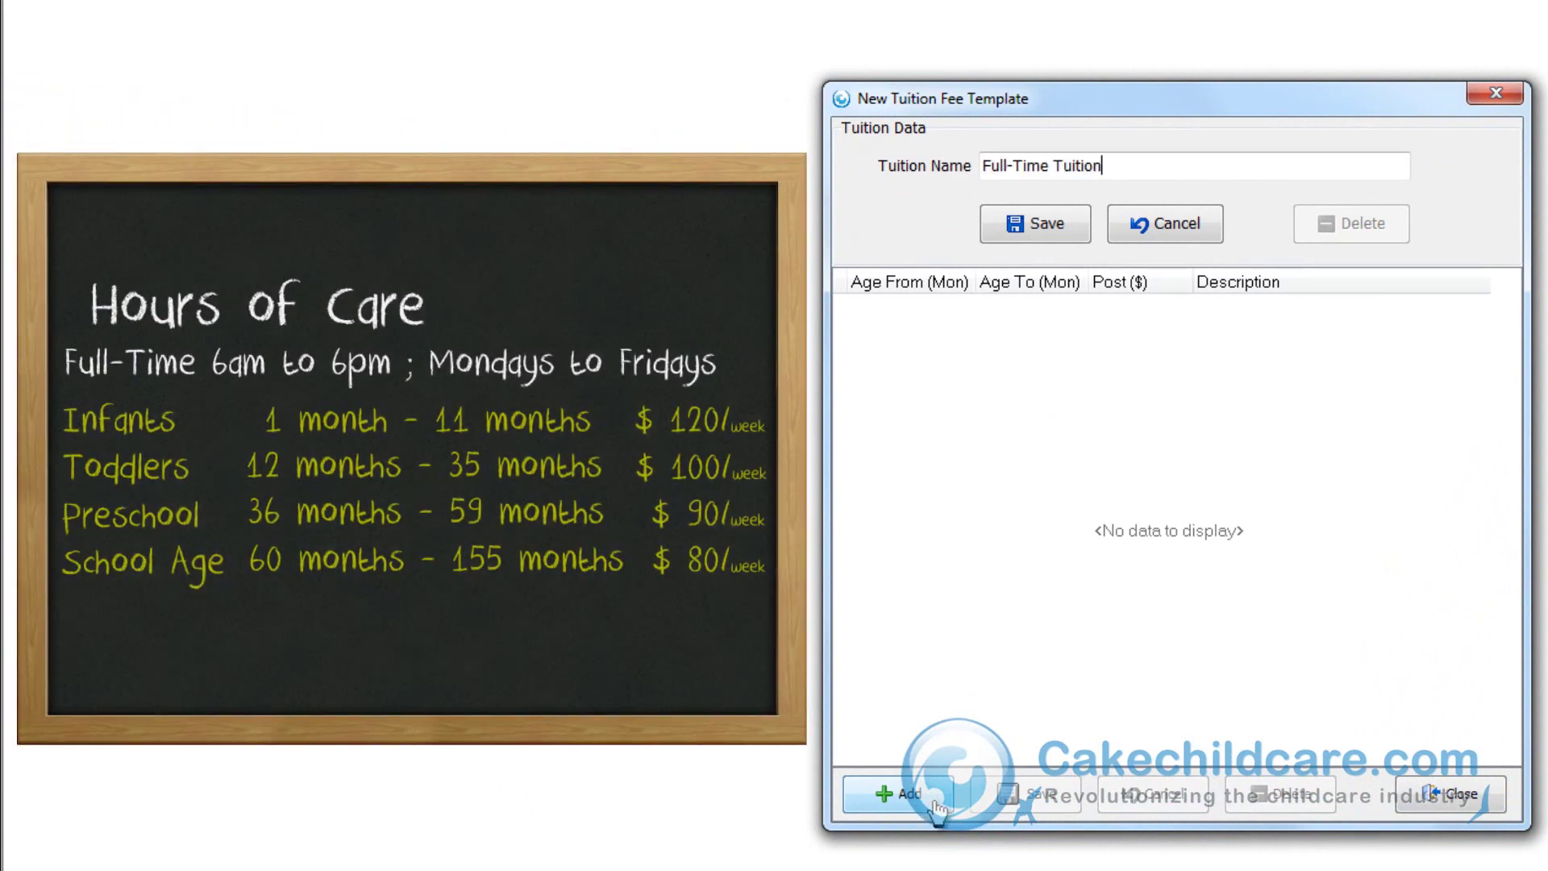
Step: Add a row for ages 1–11 months at 120, described 'Full-Time Tuition - Infant'
{"action": "left_click", "coordinate": [938, 807]}
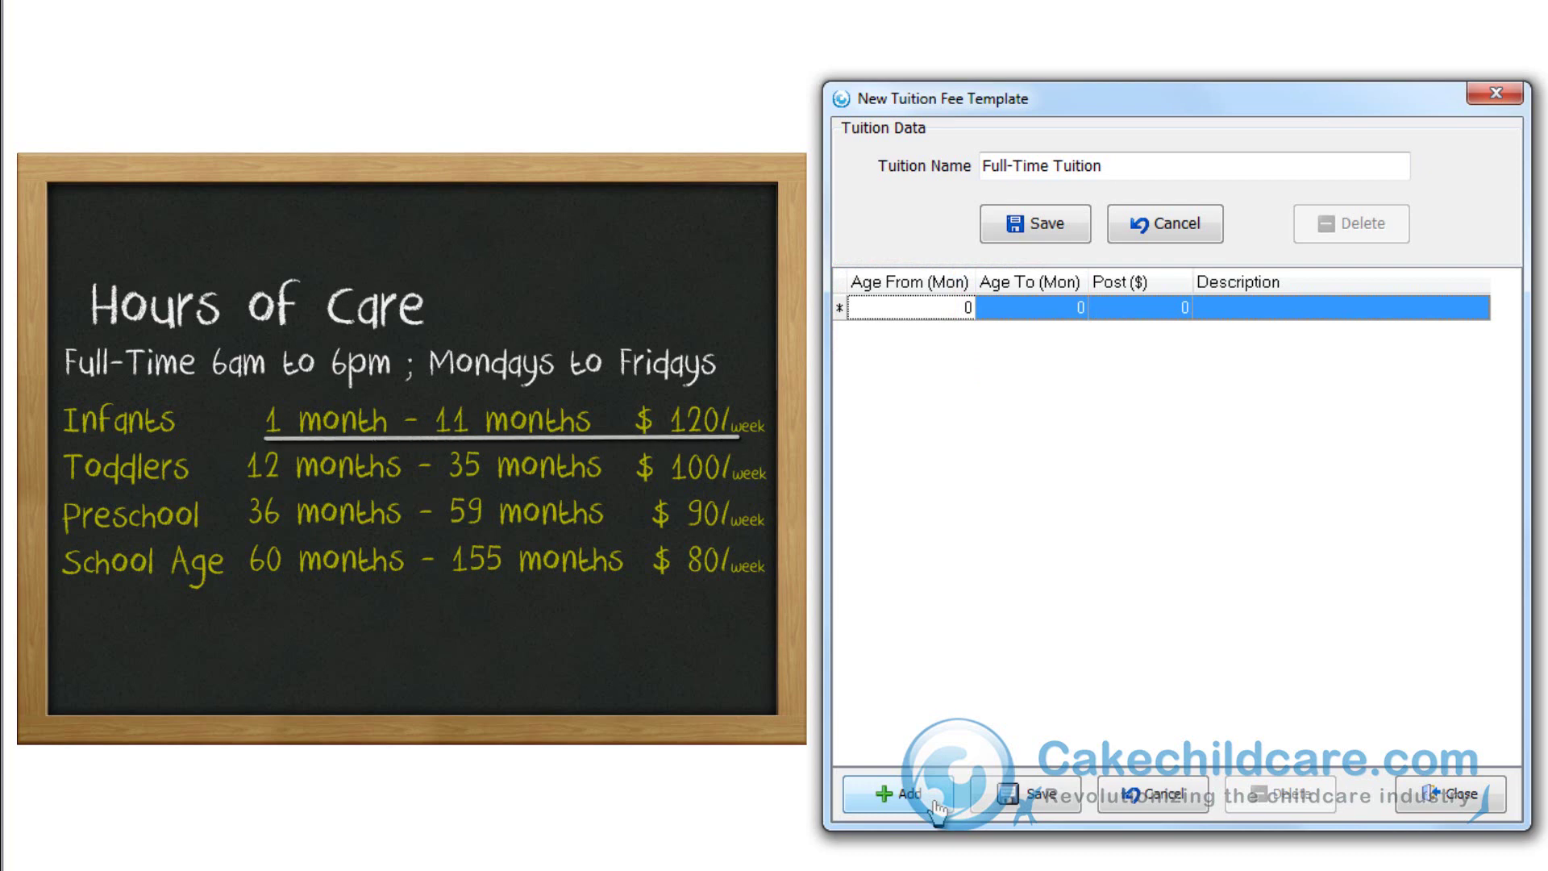
{"action": "type", "text": "1"}
{"action": "key", "text": "Tab"}
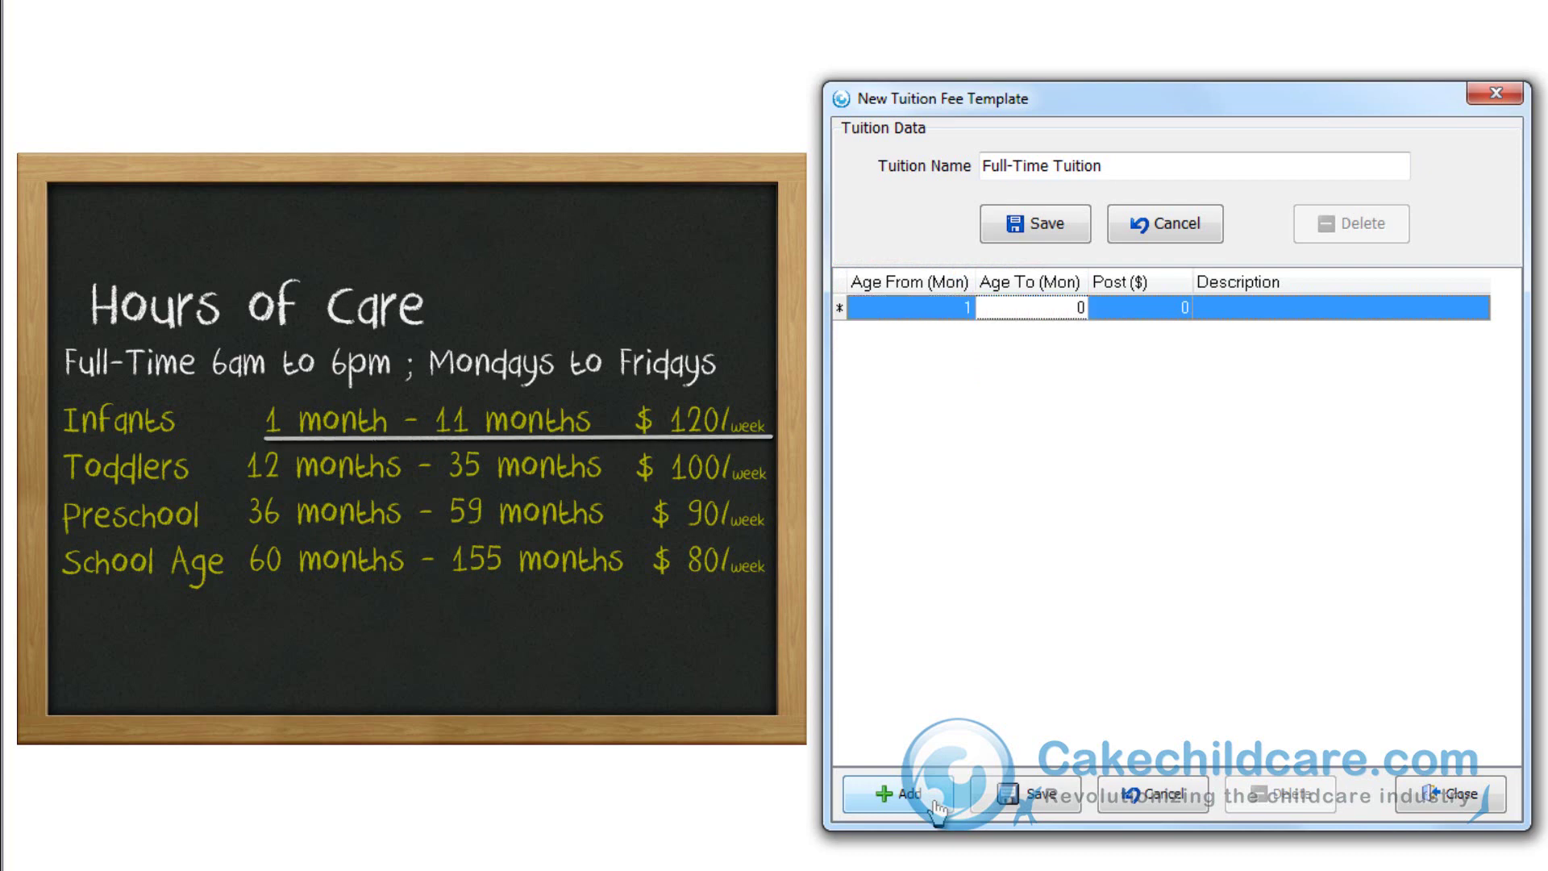
{"action": "type", "text": "11"}
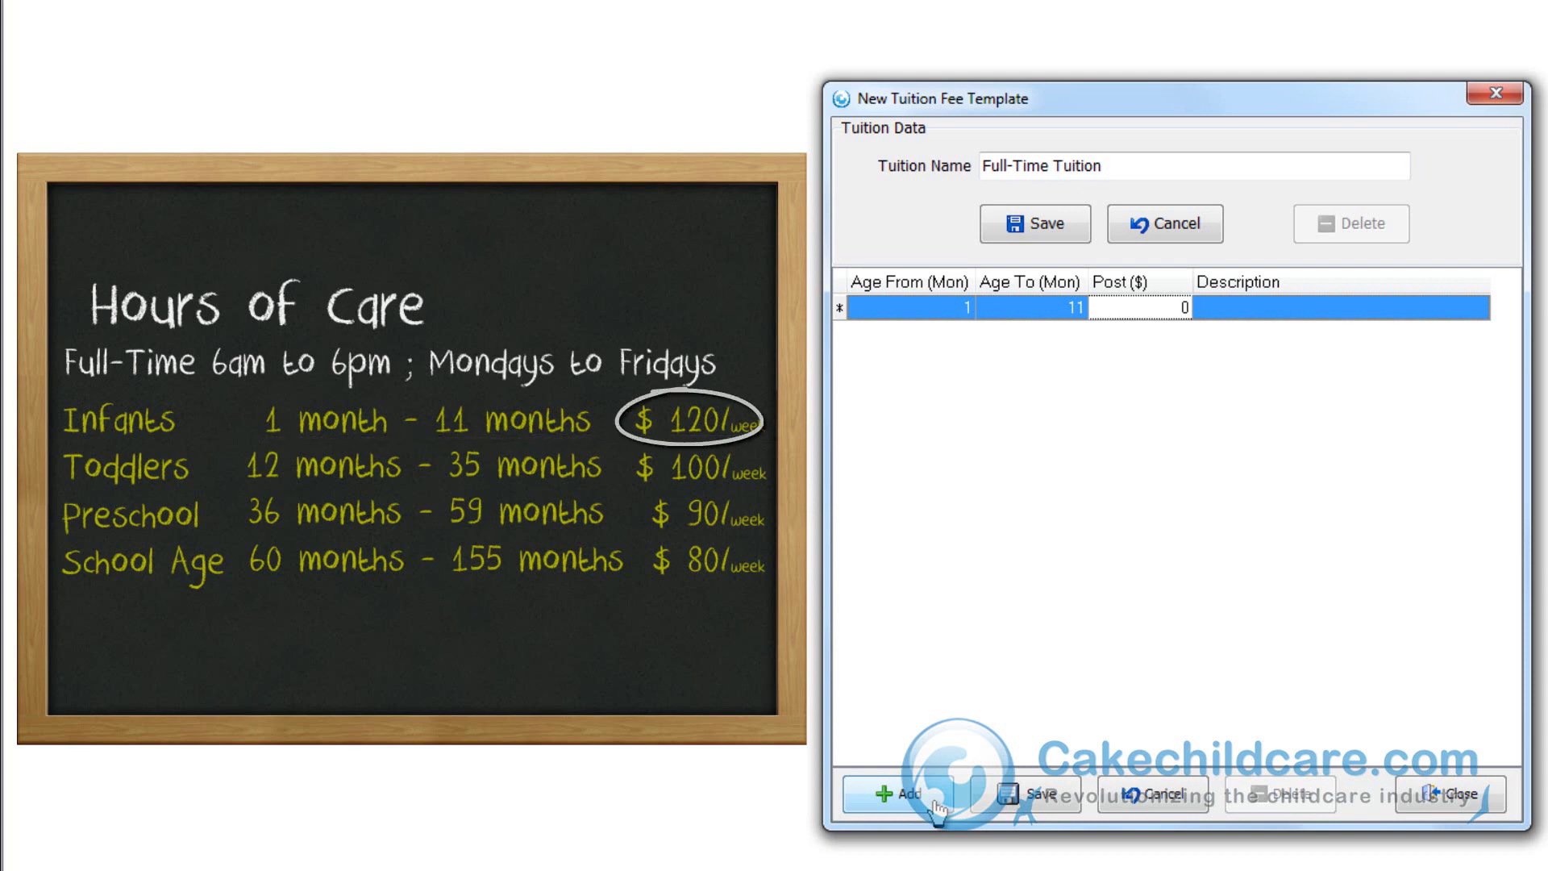
{"action": "type", "text": "120"}
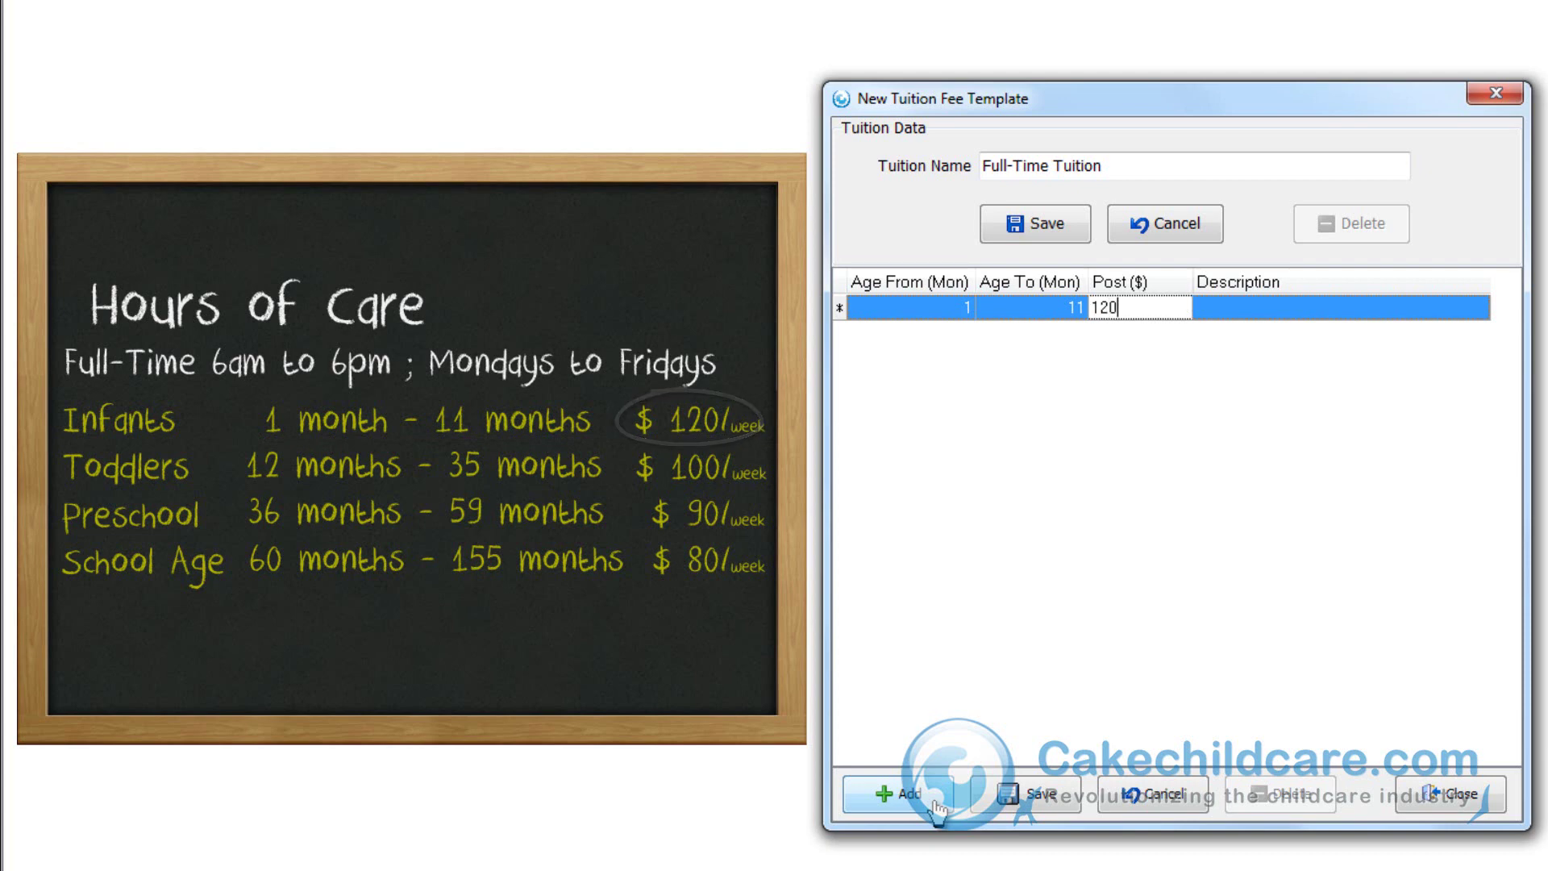
{"action": "key", "text": "Tab"}
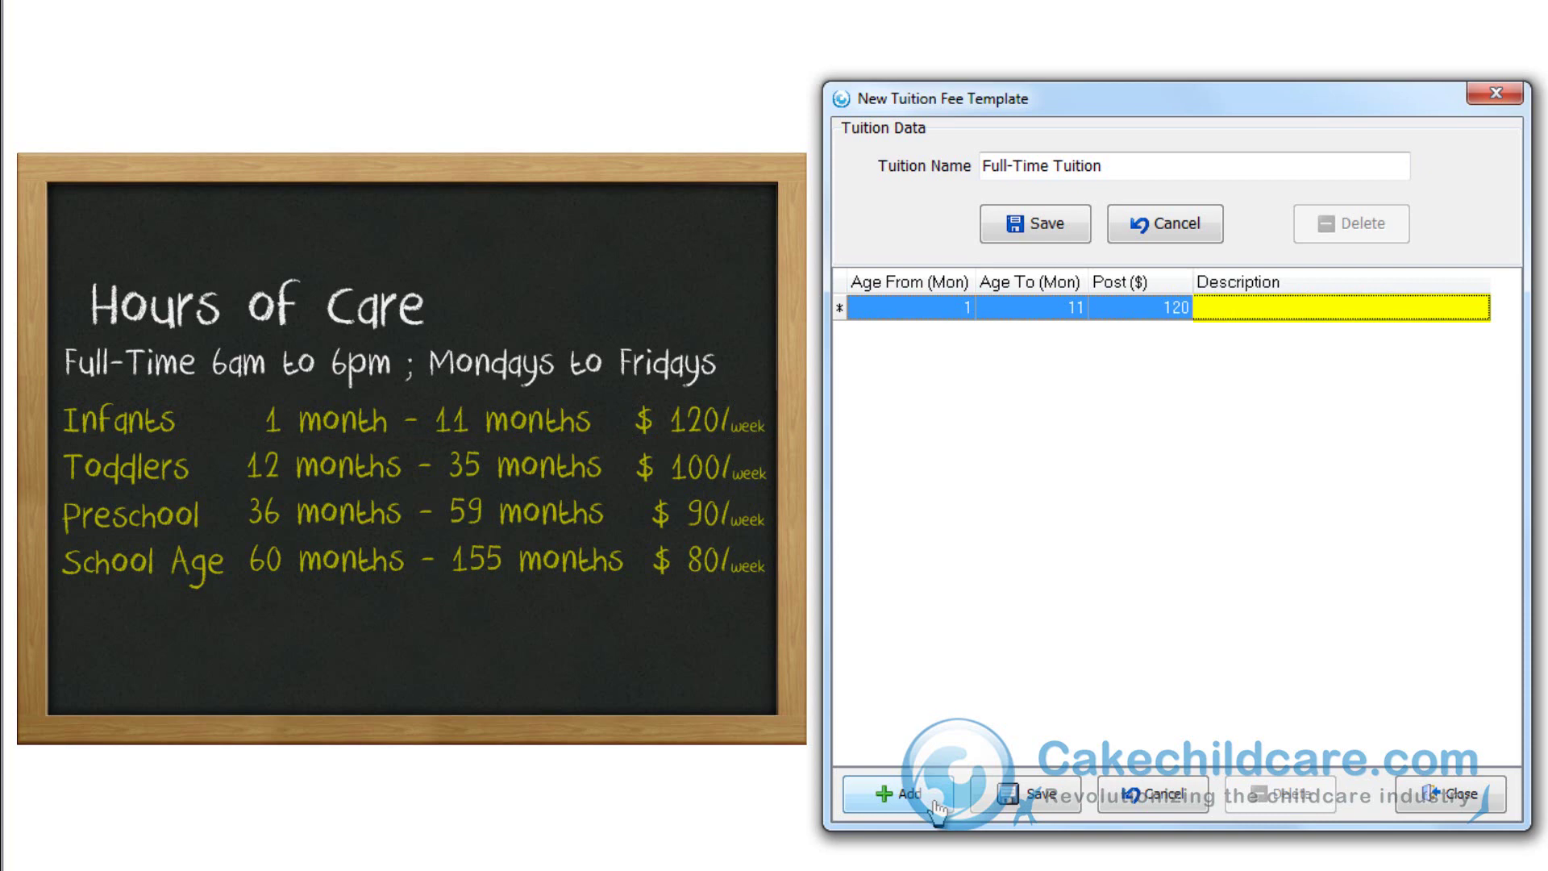
{"action": "type", "text": "Full-Time Tuition -"}
{"action": "type", "text": "Infants"}
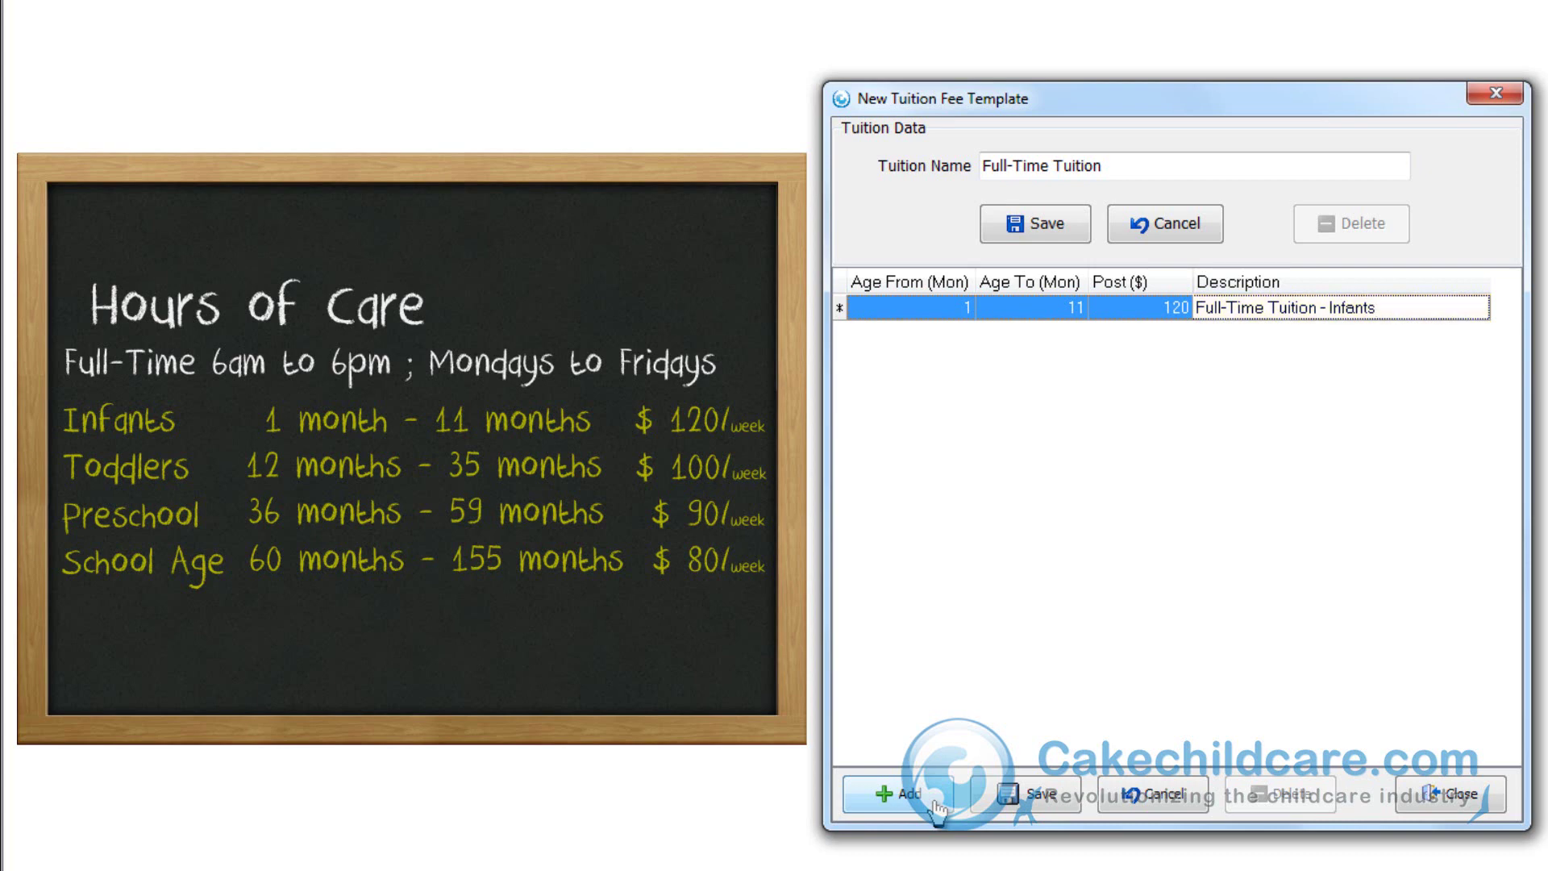
{"action": "key", "text": "BackSpace"}
Step: Add a 12–35 month row at 100, described 'Full-Time Tuition - Toddler'
{"action": "left_click", "coordinate": [936, 800]}
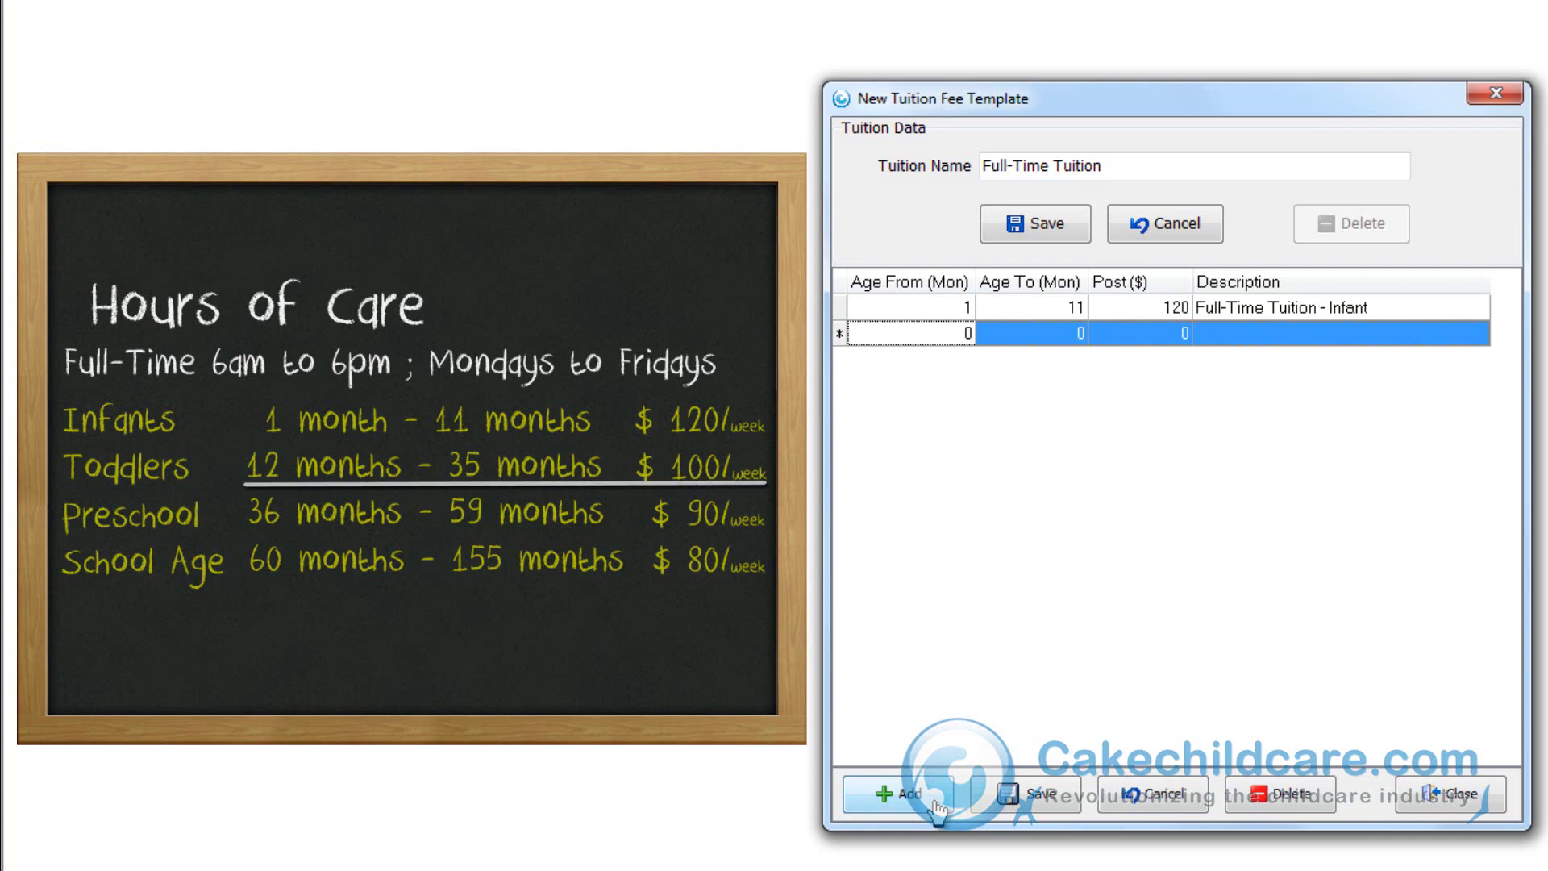
{"action": "type", "text": "12"}
{"action": "key", "text": "Tab"}
{"action": "type", "text": "35"}
{"action": "key", "text": "Tab"}
{"action": "type", "text": "100"}
{"action": "key", "text": "Tab"}
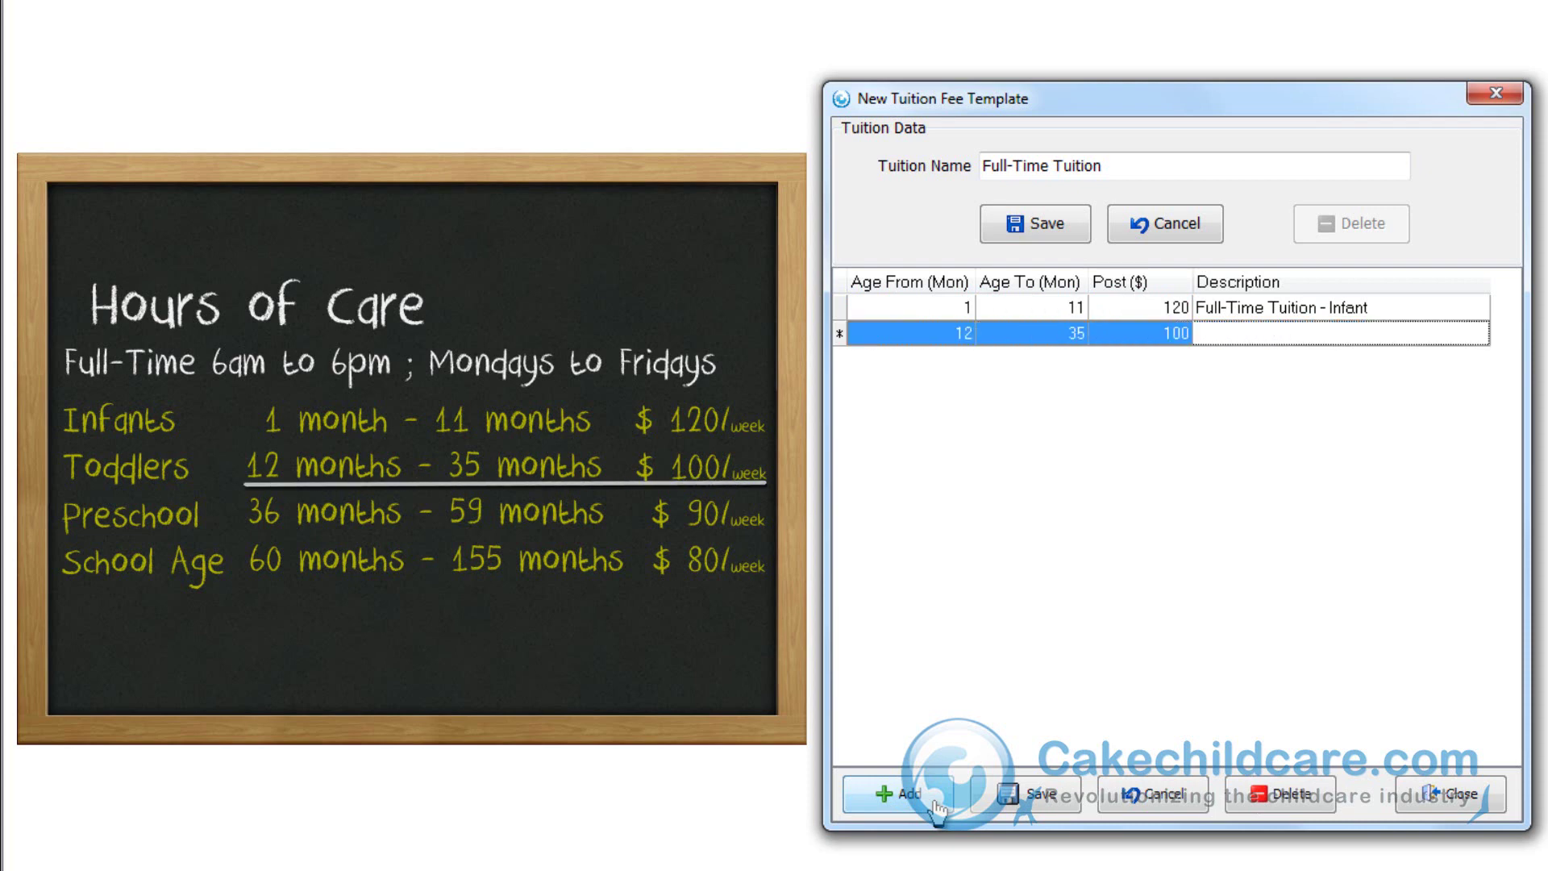
{"action": "type", "text": "Full-Time Tuition - Toddler"}
Step: Add a 36–59 month row at 90, described 'Full-Time Tuition - Preschooler'
{"action": "left_click", "coordinate": [938, 802]}
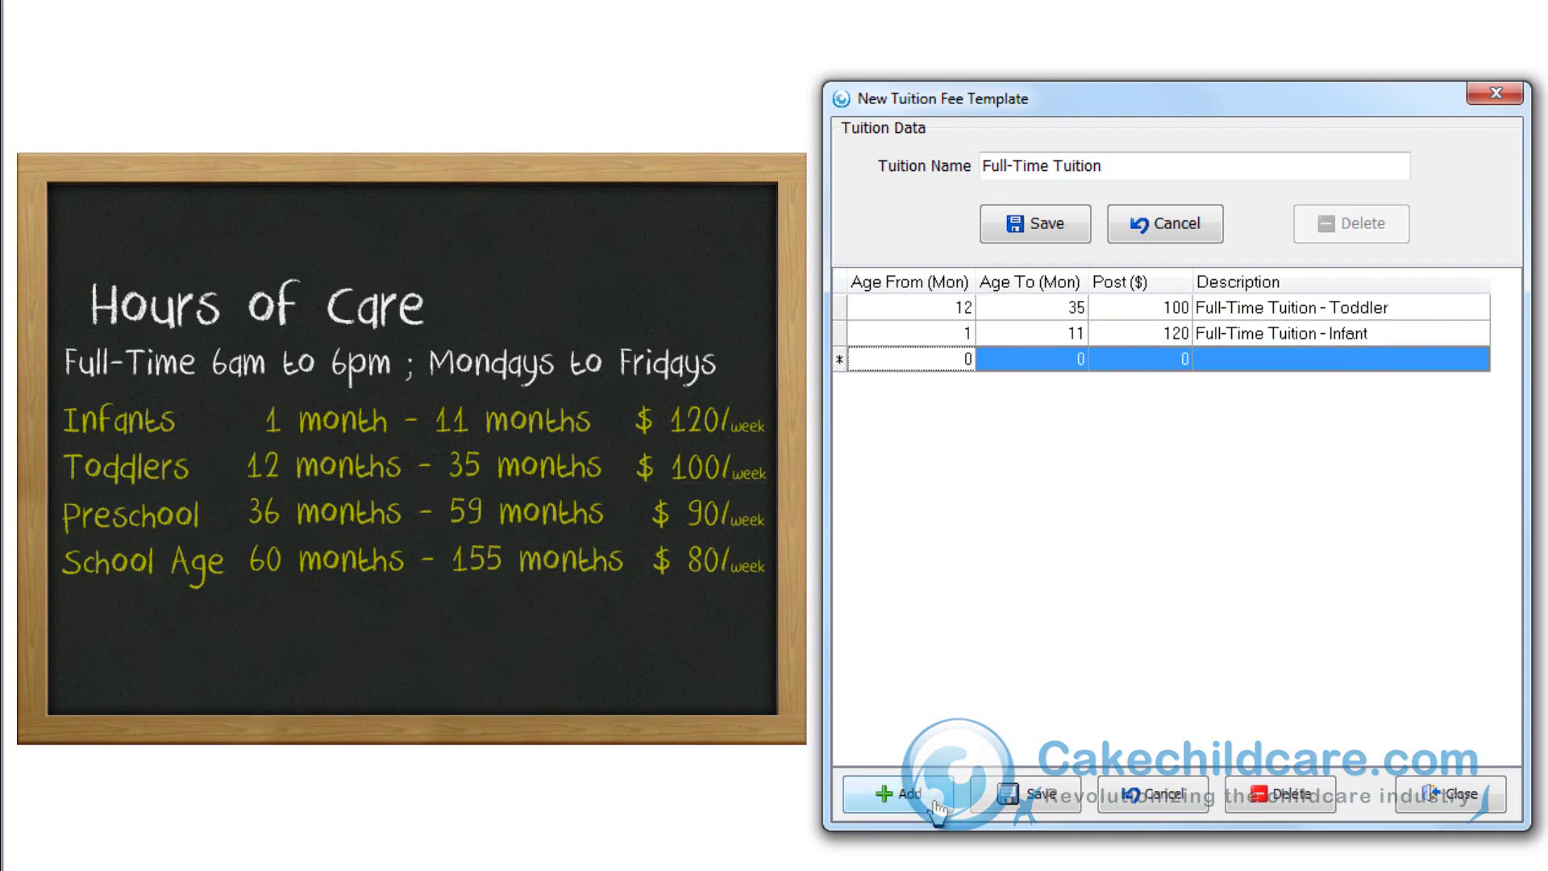
{"action": "type", "text": "36"}
{"action": "key", "text": "Tab"}
{"action": "type", "text": "59"}
{"action": "key", "text": "Tab"}
{"action": "type", "text": "90"}
{"action": "key", "text": "Tab"}
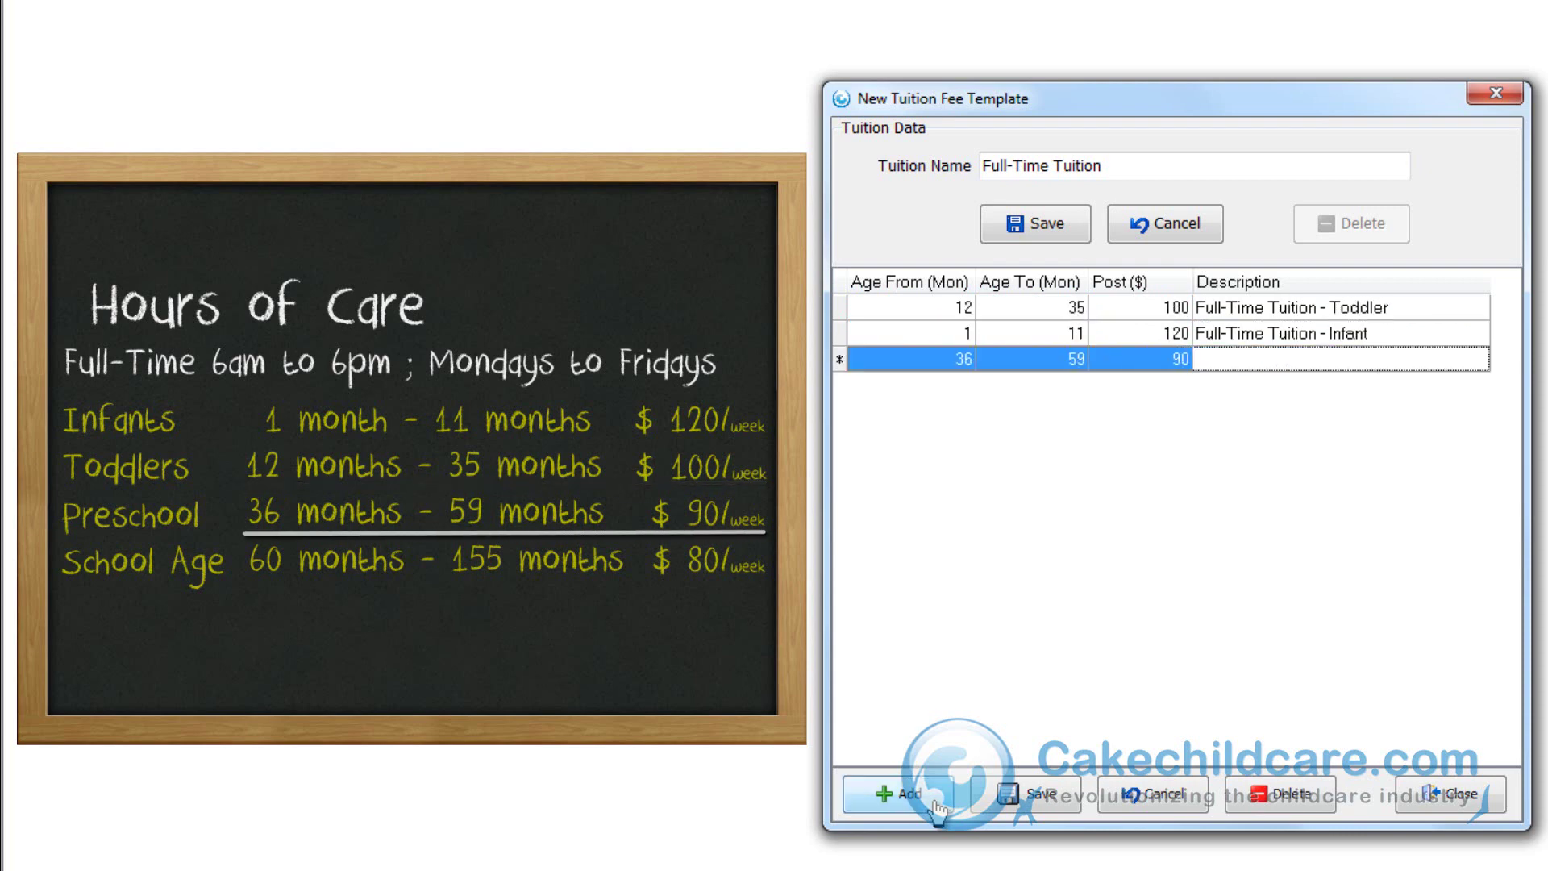
{"action": "type", "text": "Full-Time Tuition - Preschoo"}
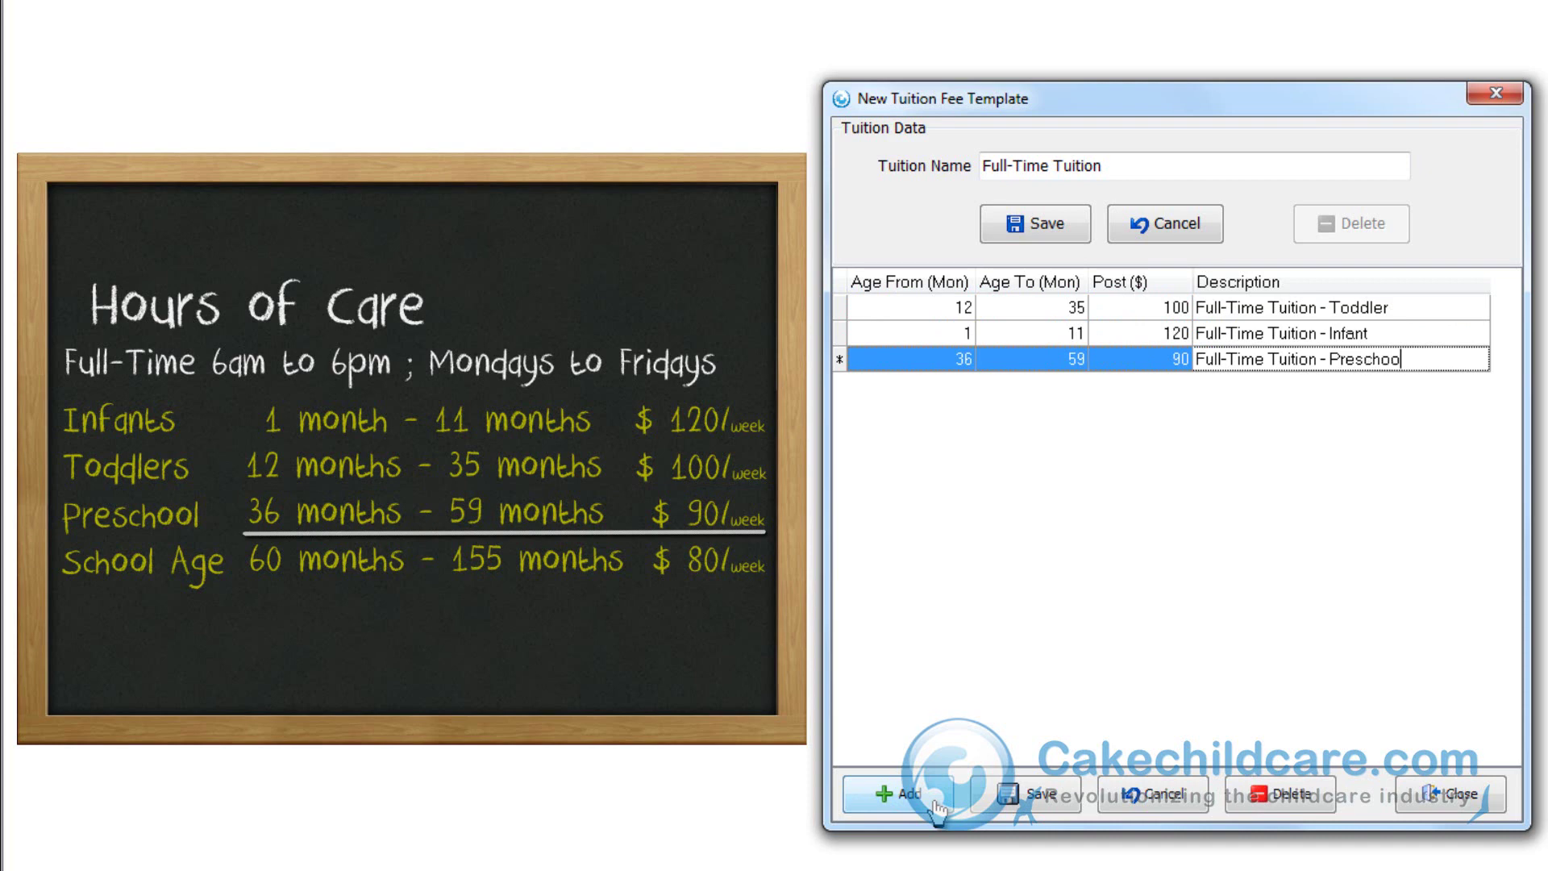
{"action": "type", "text": "ler"}
Step: Add a 60–155 month row at 80 described 'Full-Time Tuition - School Age', then save
{"action": "left_click", "coordinate": [938, 803]}
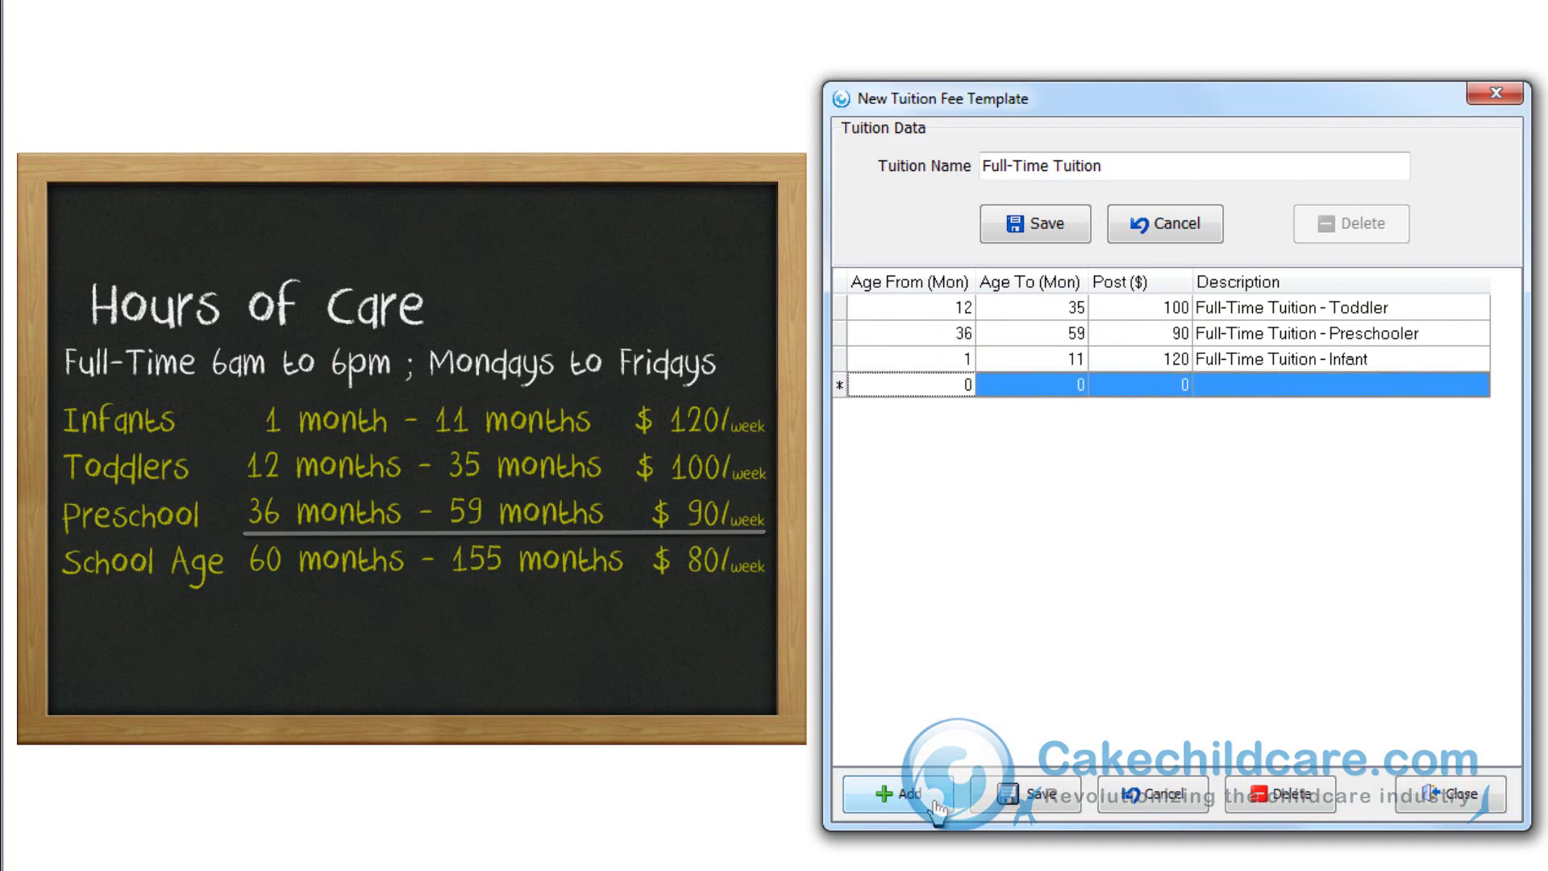
{"action": "type", "text": "60"}
{"action": "key", "text": "Tab"}
{"action": "type", "text": "144"}
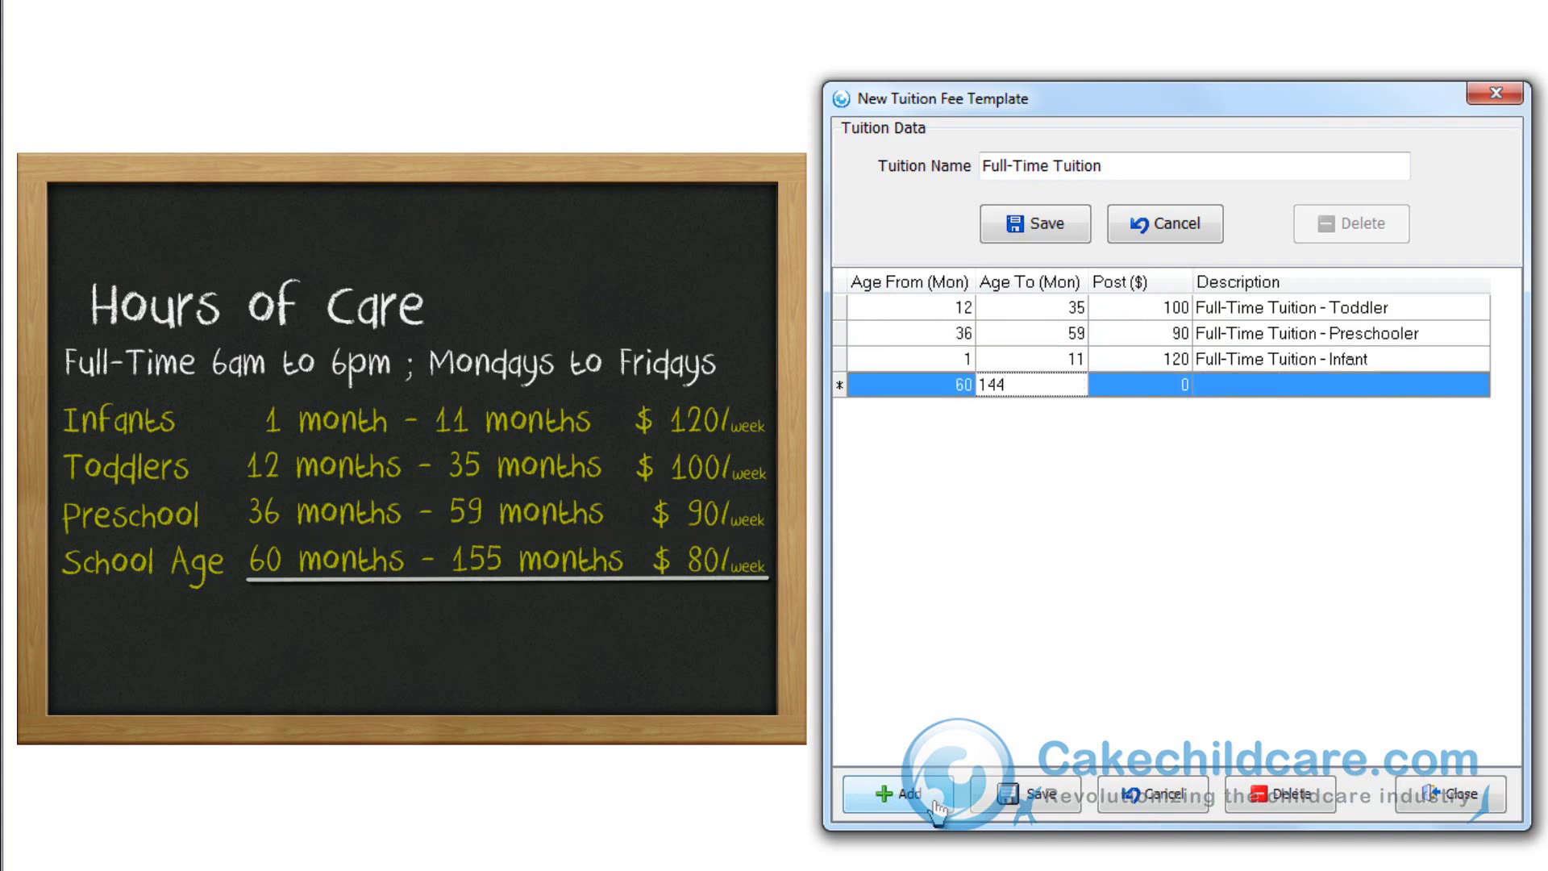
{"action": "key", "text": "BackSpace"}
{"action": "key", "text": "BackSpace"}
{"action": "type", "text": "55"}
{"action": "key", "text": "Tab"}
{"action": "type", "text": "80"}
{"action": "key", "text": "Tab"}
{"action": "type", "text": "Full-Time Tuition - "}
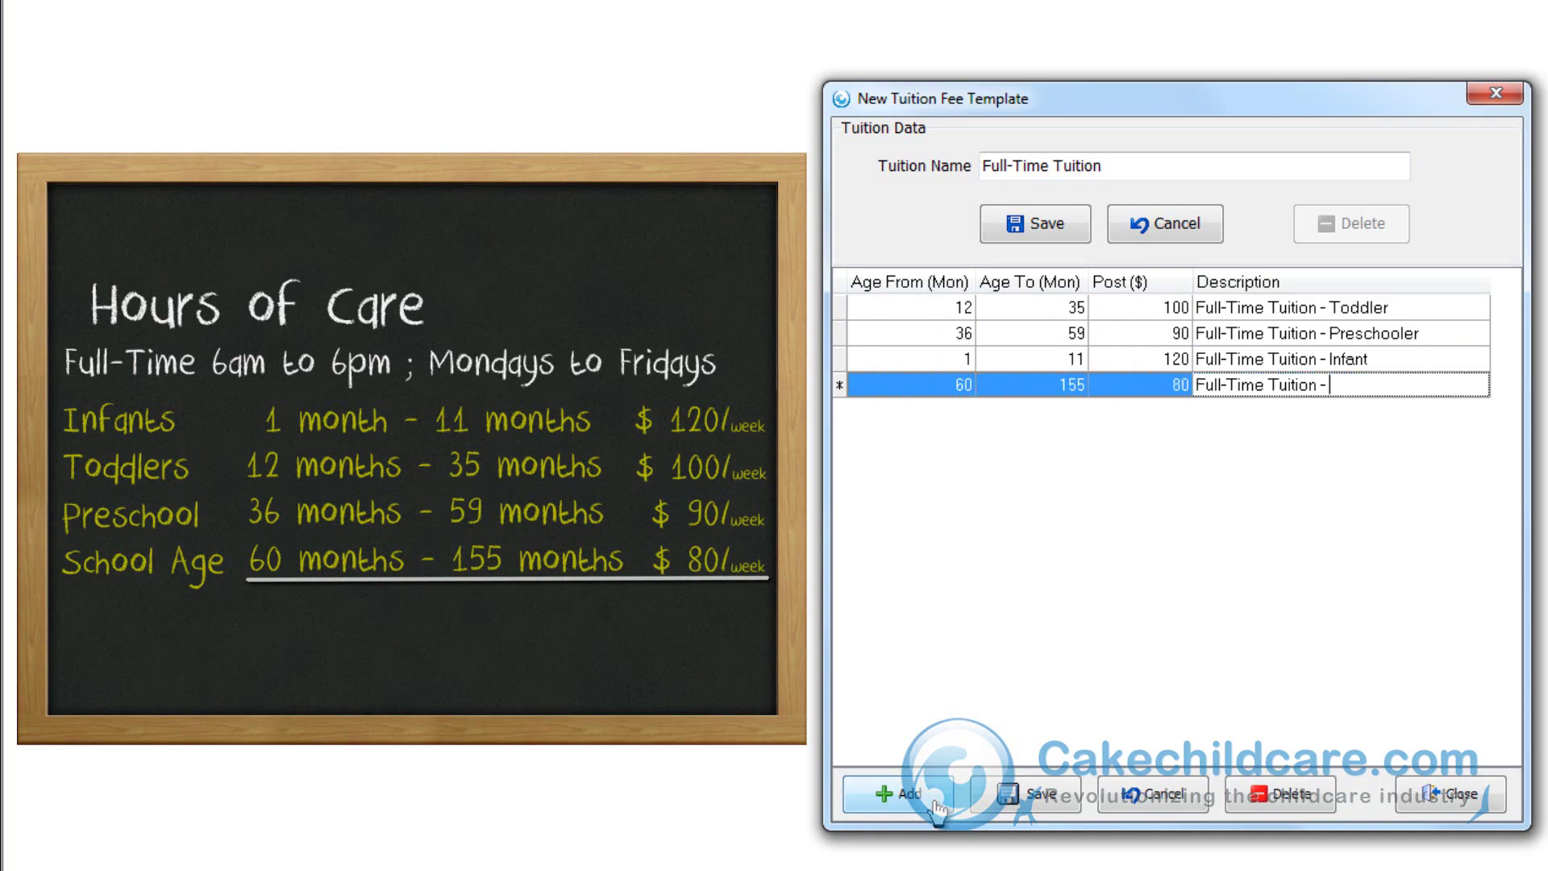
{"action": "type", "text": "School Age"}
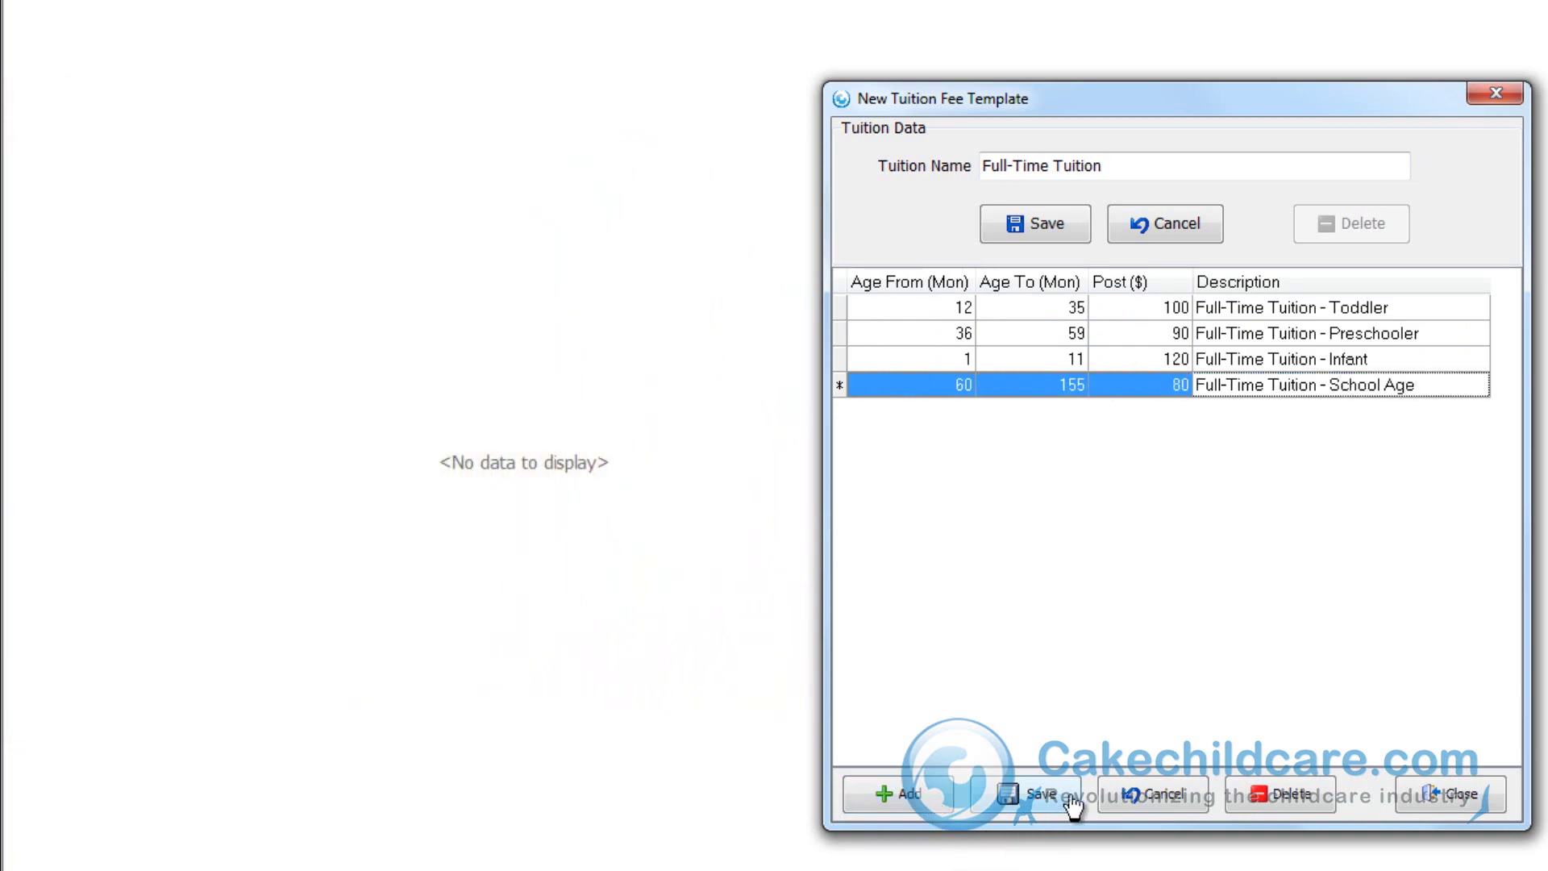
{"action": "left_click", "coordinate": [1071, 797]}
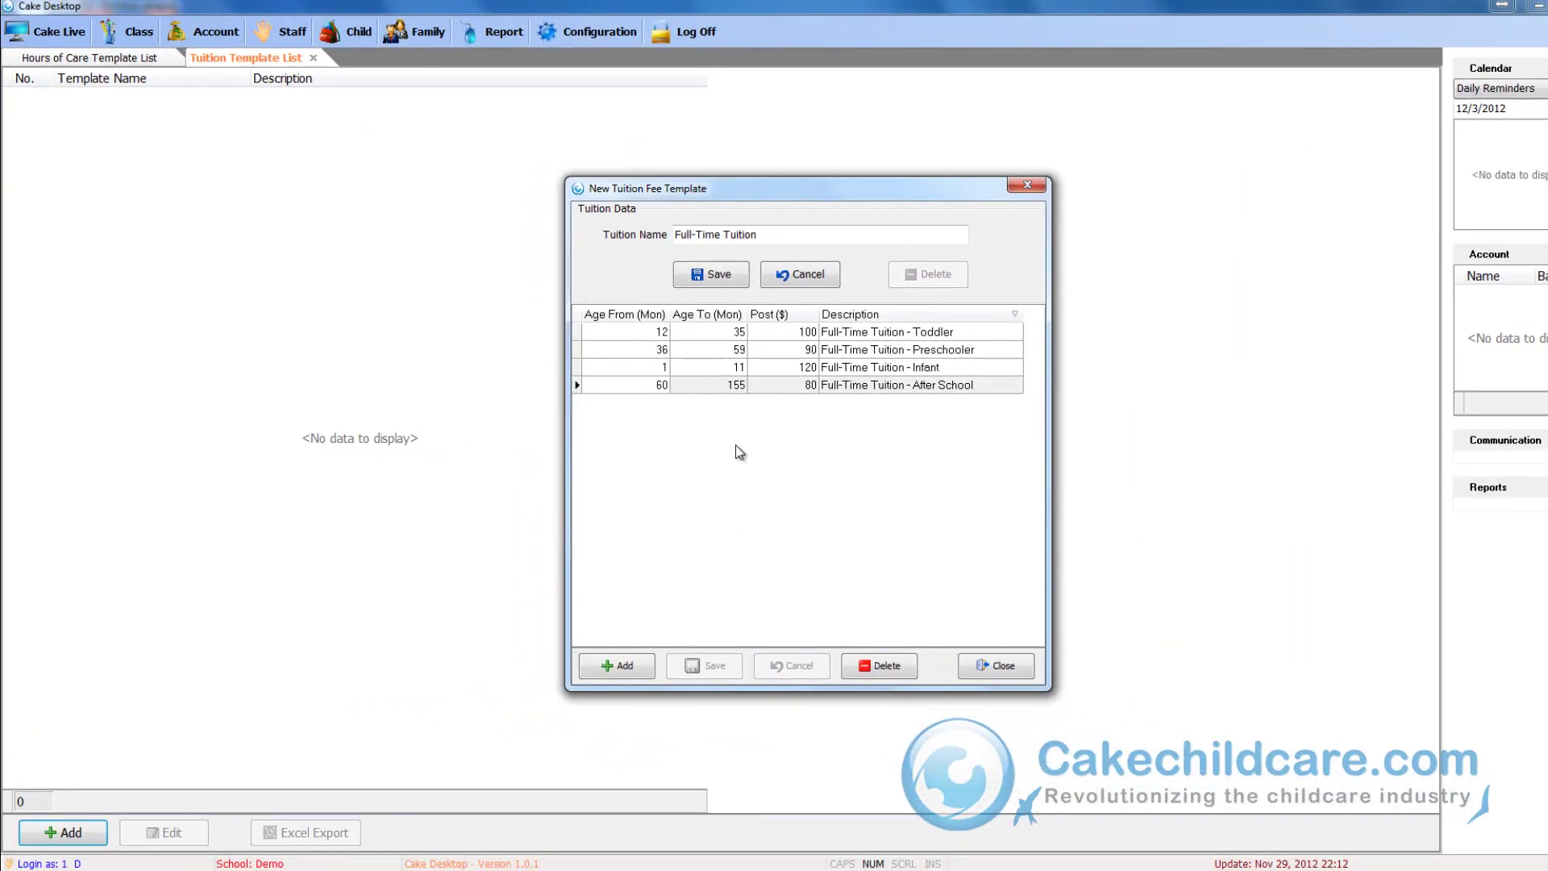
{"action": "left_click", "coordinate": [747, 288]}
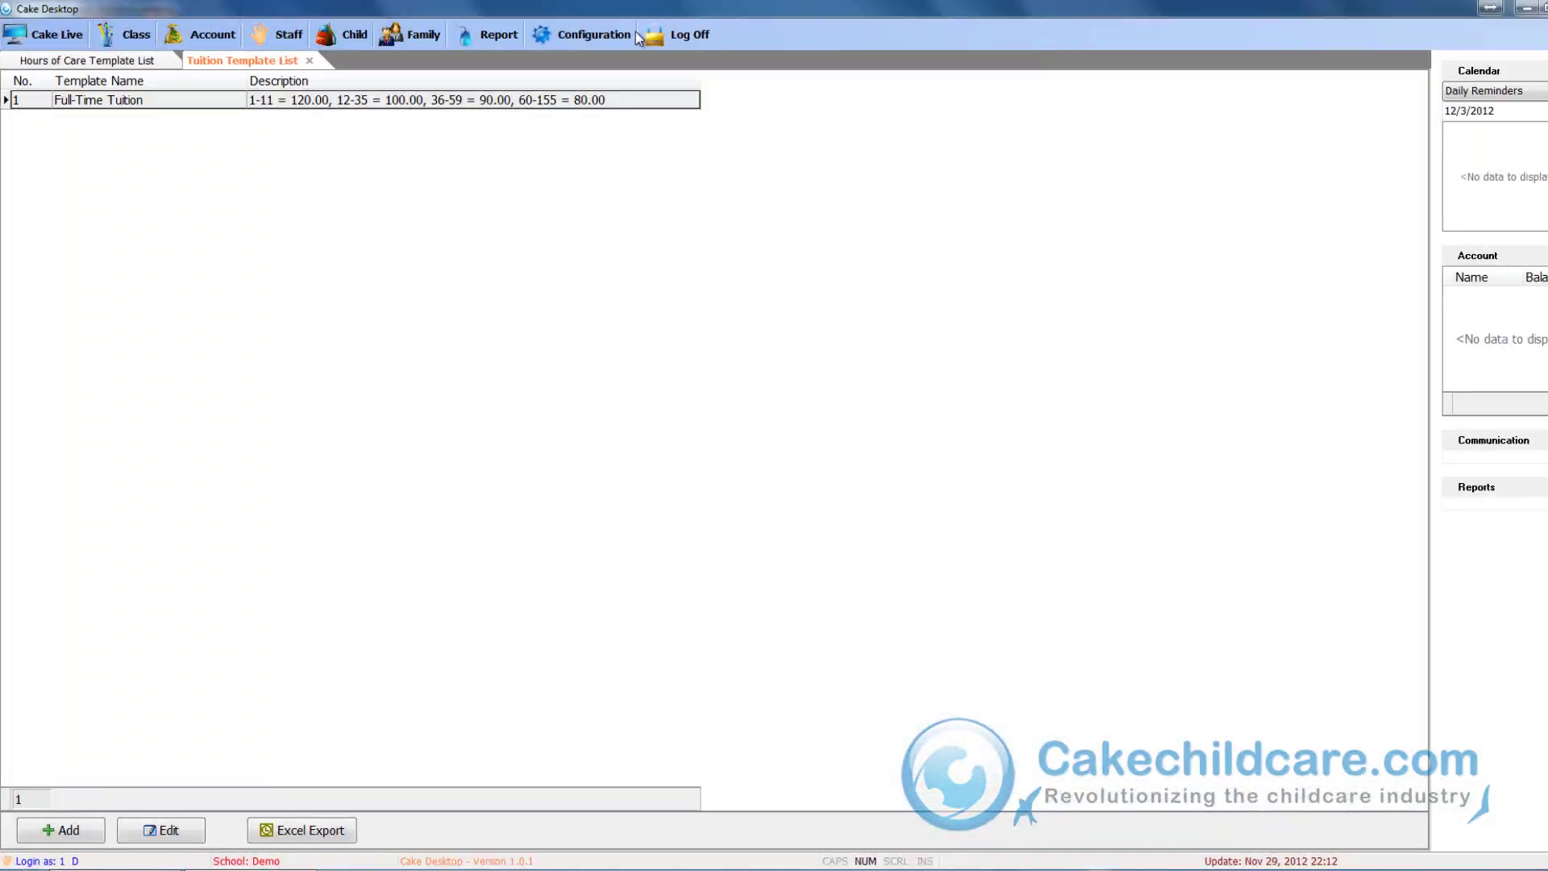
Step: Add a new Hours of Care template named 'Part-Time Hours'
{"action": "left_click", "coordinate": [632, 34]}
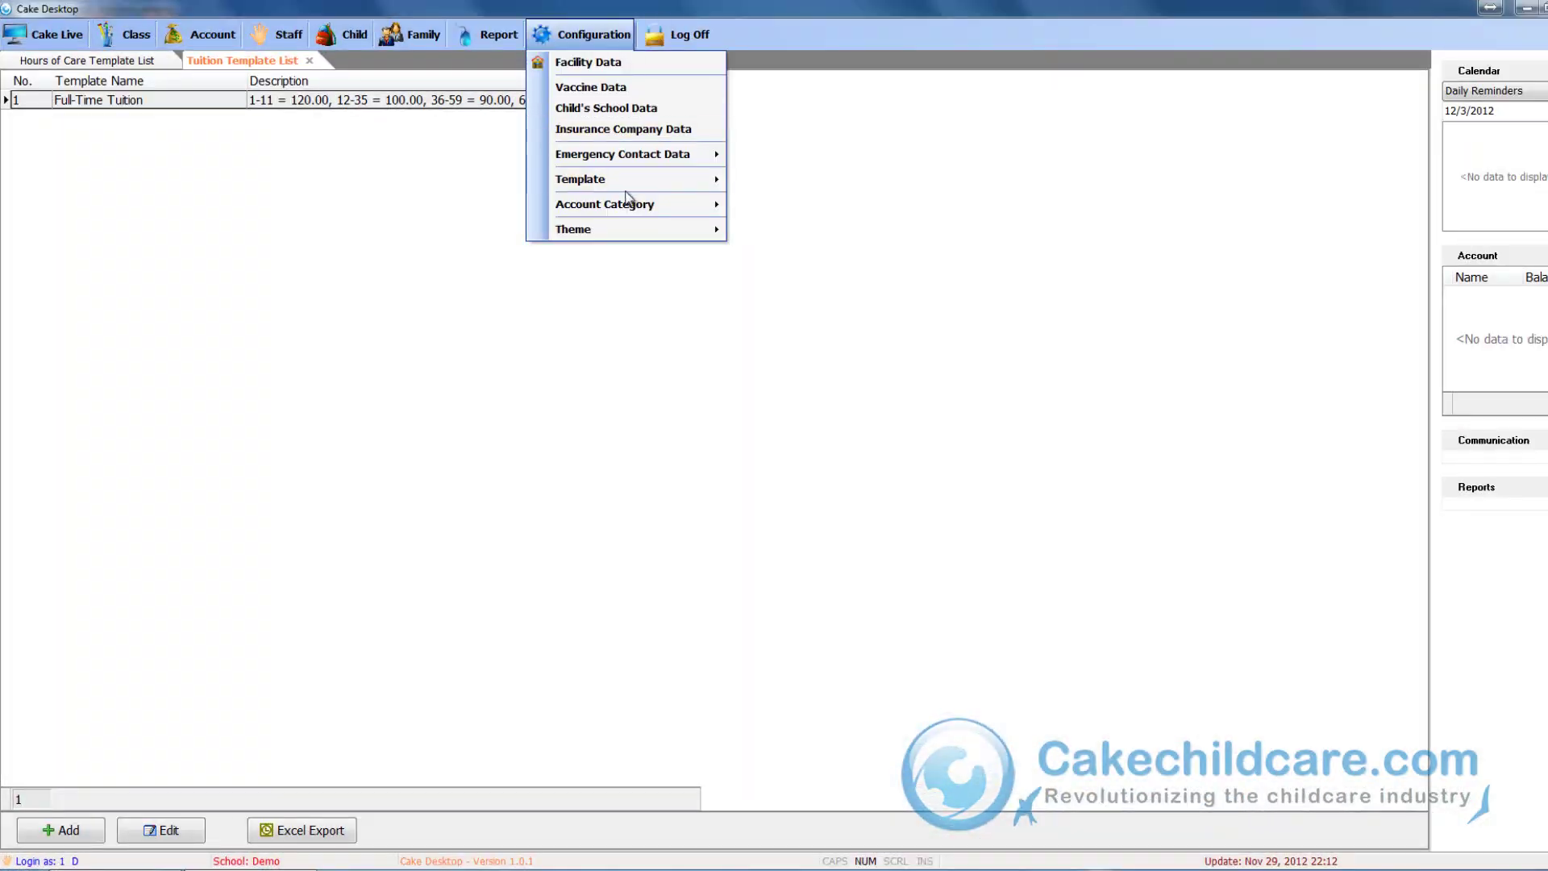
{"action": "left_click", "coordinate": [737, 180]}
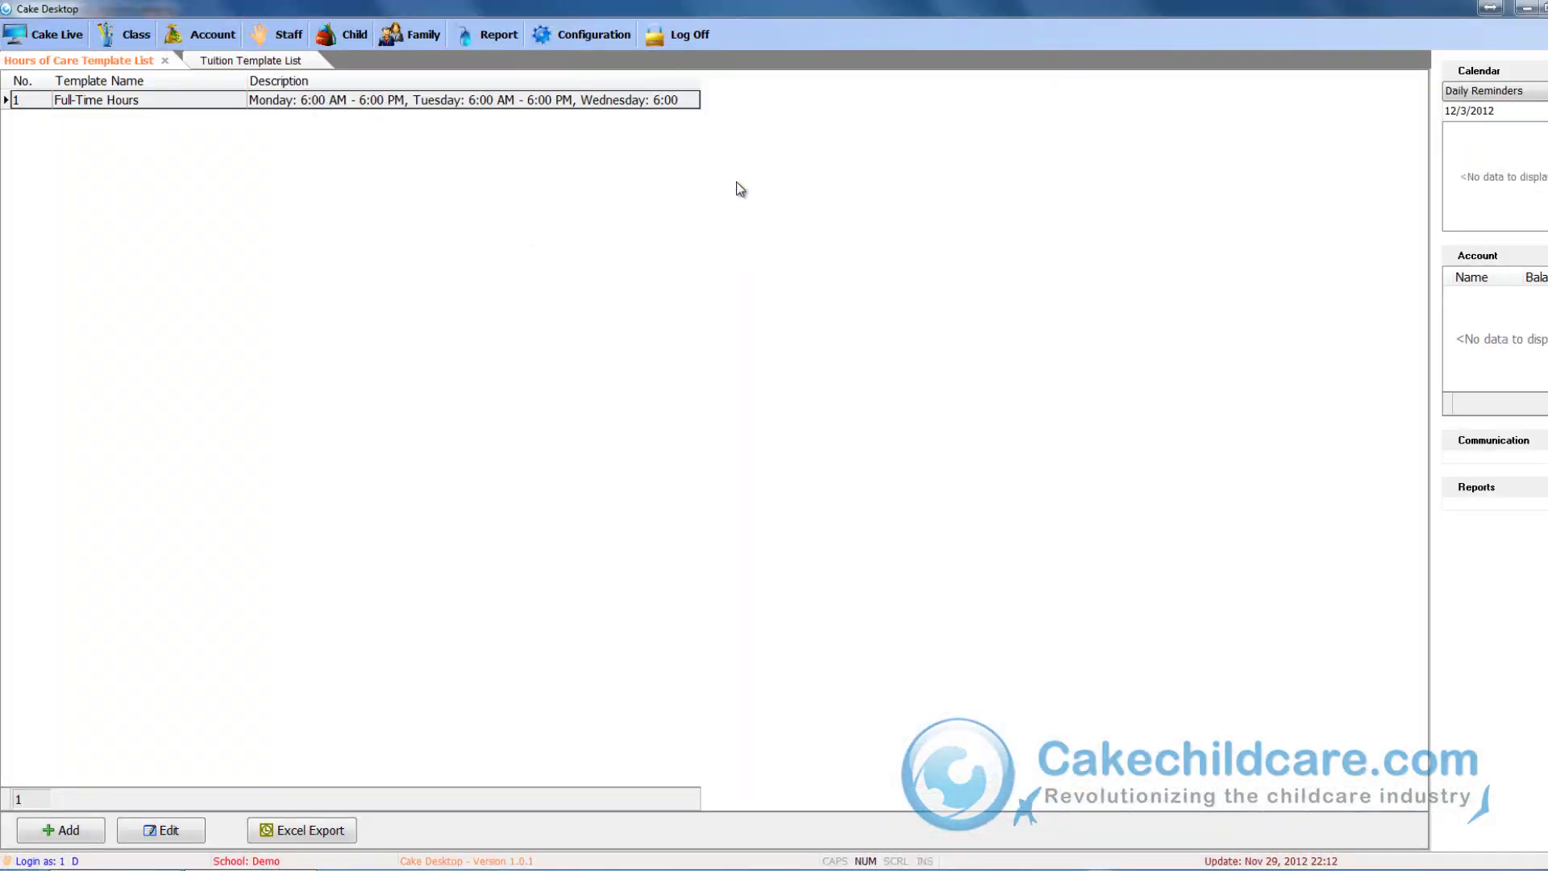
{"action": "left_click", "coordinate": [71, 830]}
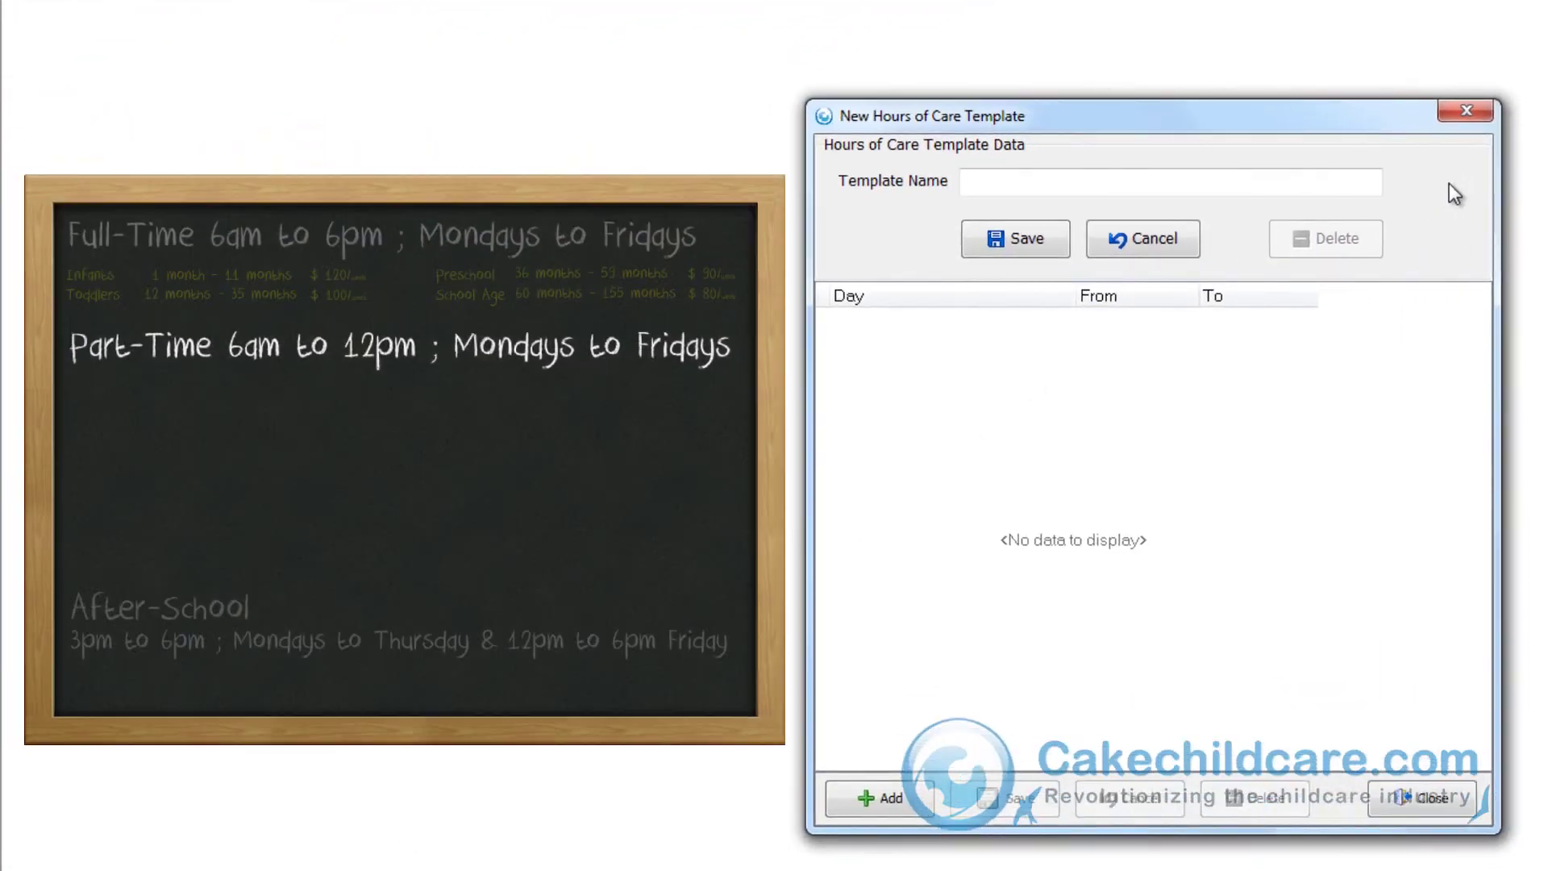
{"action": "type", "text": "Part-Time Hours"}
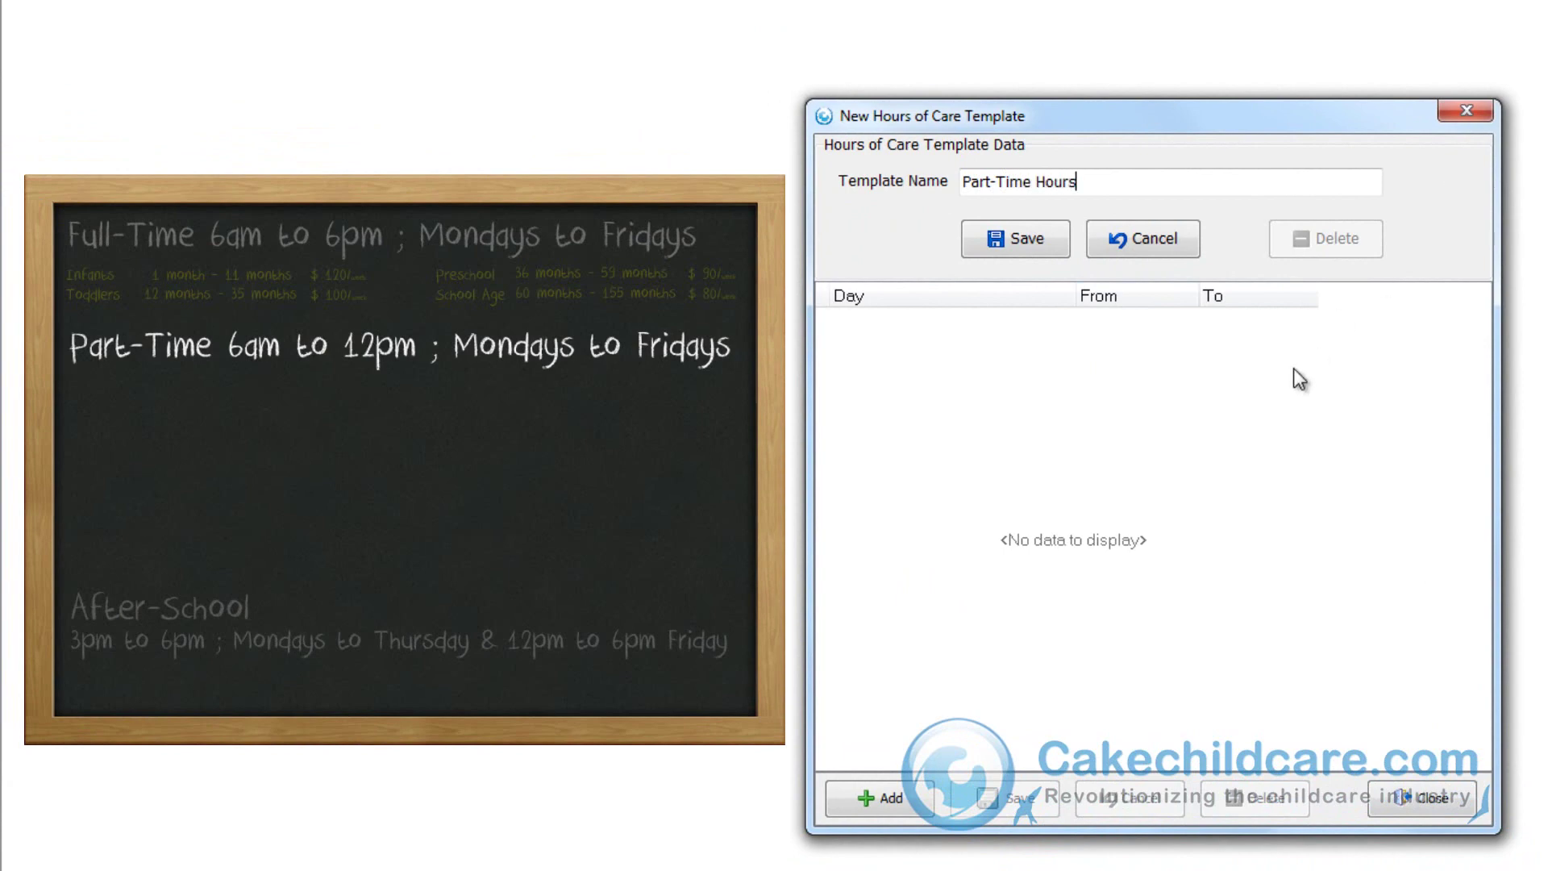
Step: Add Monday through Friday service-day rows to the template
{"action": "left_click", "coordinate": [928, 805]}
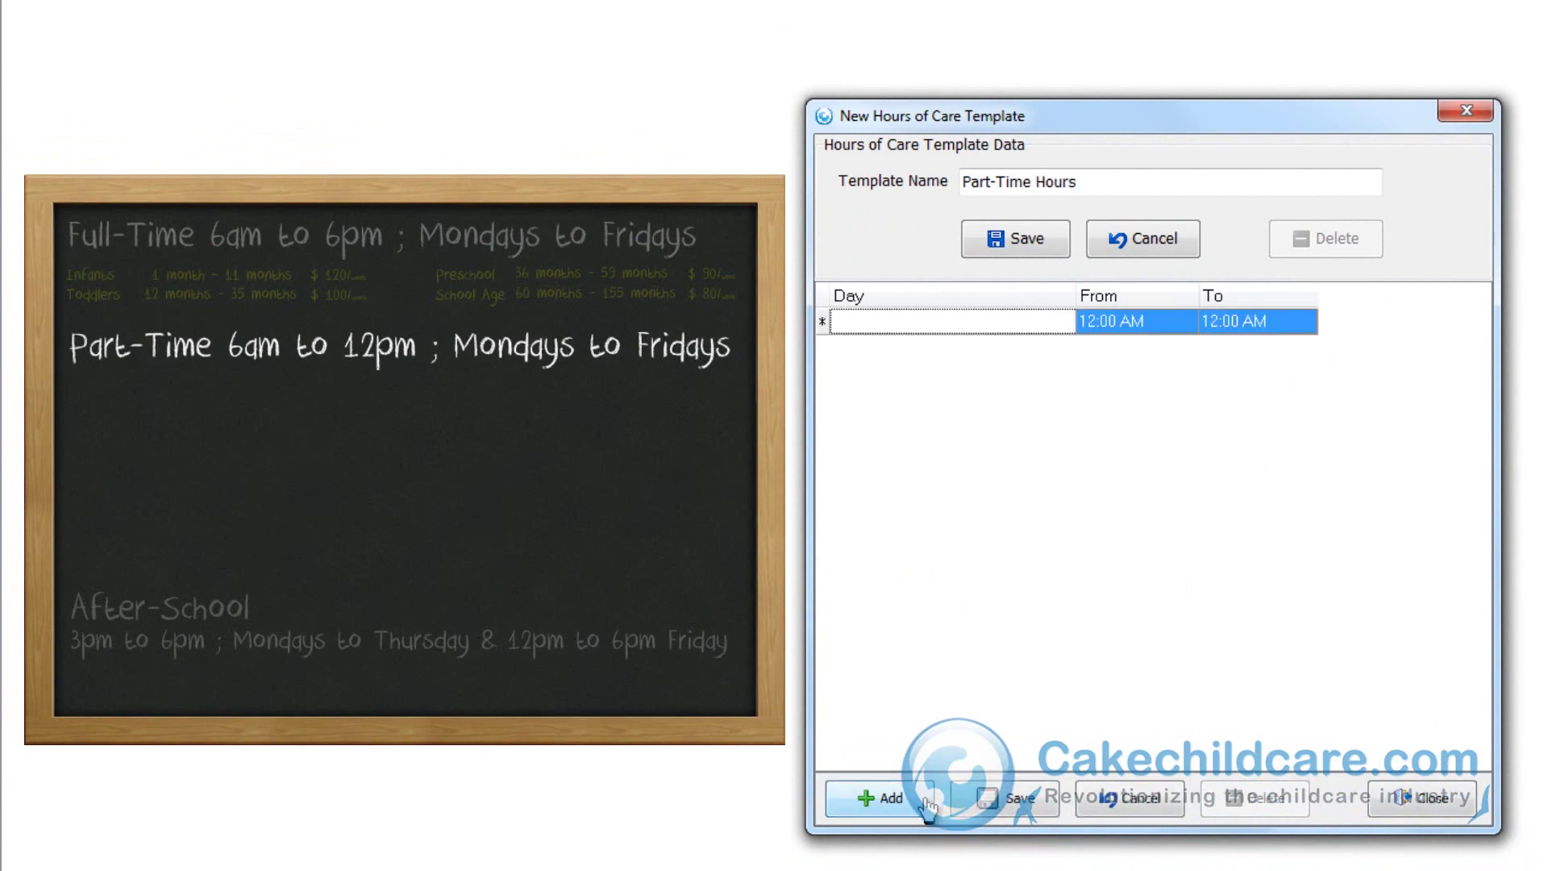
{"action": "left_click", "coordinate": [939, 328]}
{"action": "left_click", "coordinate": [1062, 322]}
{"action": "left_click", "coordinate": [1025, 366]}
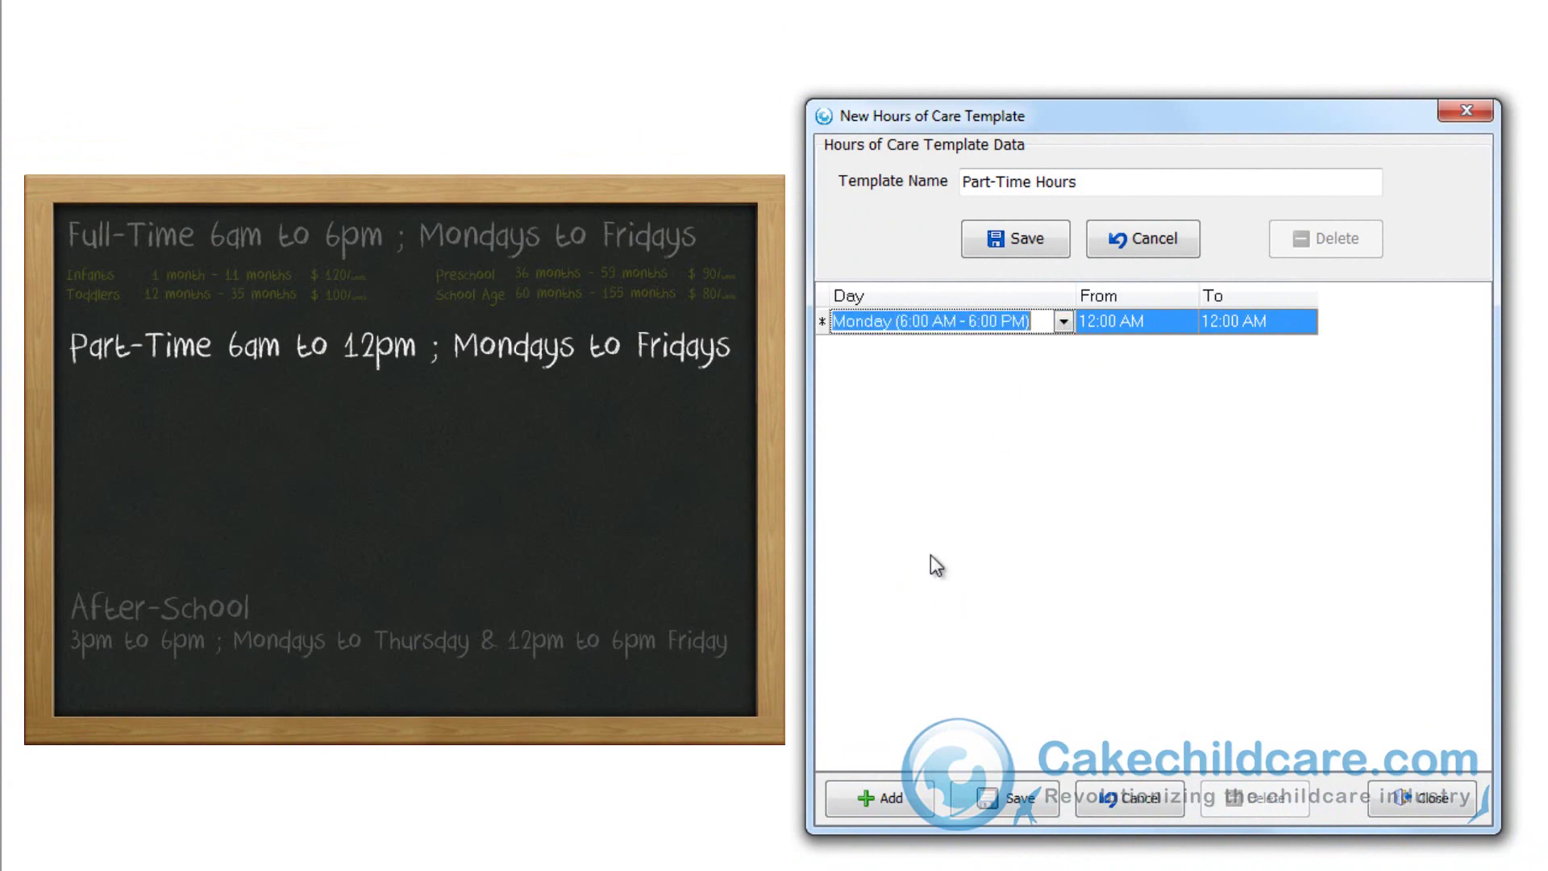
{"action": "left_click", "coordinate": [875, 798]}
{"action": "left_click", "coordinate": [875, 798]}
{"action": "left_click", "coordinate": [905, 529]}
{"action": "left_click", "coordinate": [876, 799]}
{"action": "left_click", "coordinate": [906, 466]}
{"action": "left_click", "coordinate": [952, 296]}
Step: Set the weekday hours to 06:00 AM through 12:00 PM
{"action": "left_click", "coordinate": [1128, 320]}
{"action": "type", "text": "0600"}
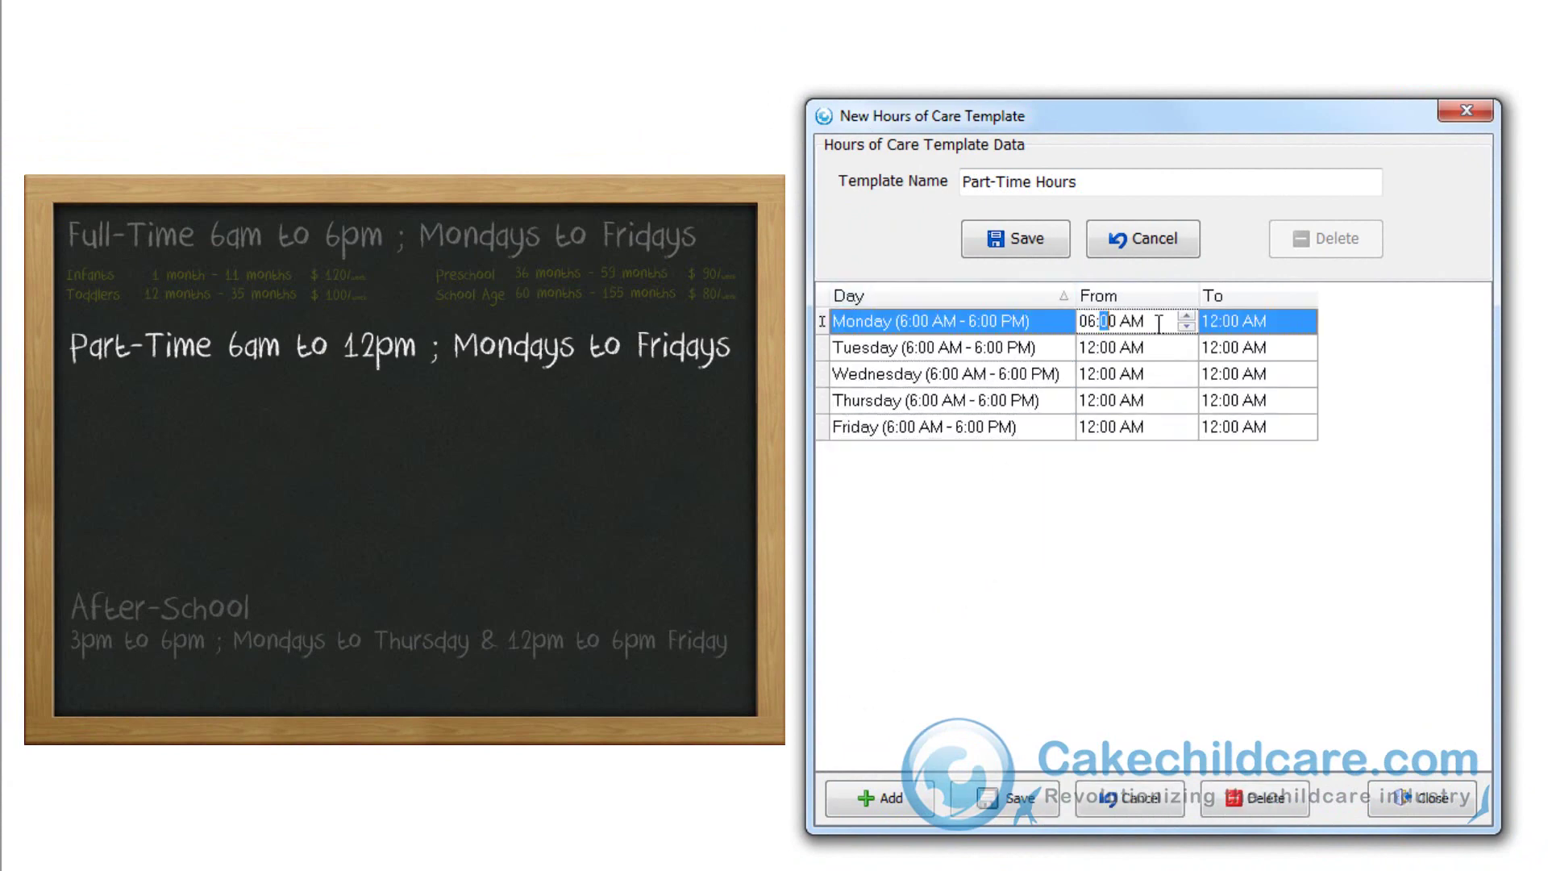
{"action": "key", "text": "Tab"}
{"action": "type", "text": "1200PM"}
{"action": "left_click", "coordinate": [1129, 427]}
{"action": "type", "text": "0600"}
{"action": "key", "text": "Tab"}
{"action": "type", "text": "1200PM"}
{"action": "key", "text": "Return"}
{"action": "left_click", "coordinate": [1040, 804]}
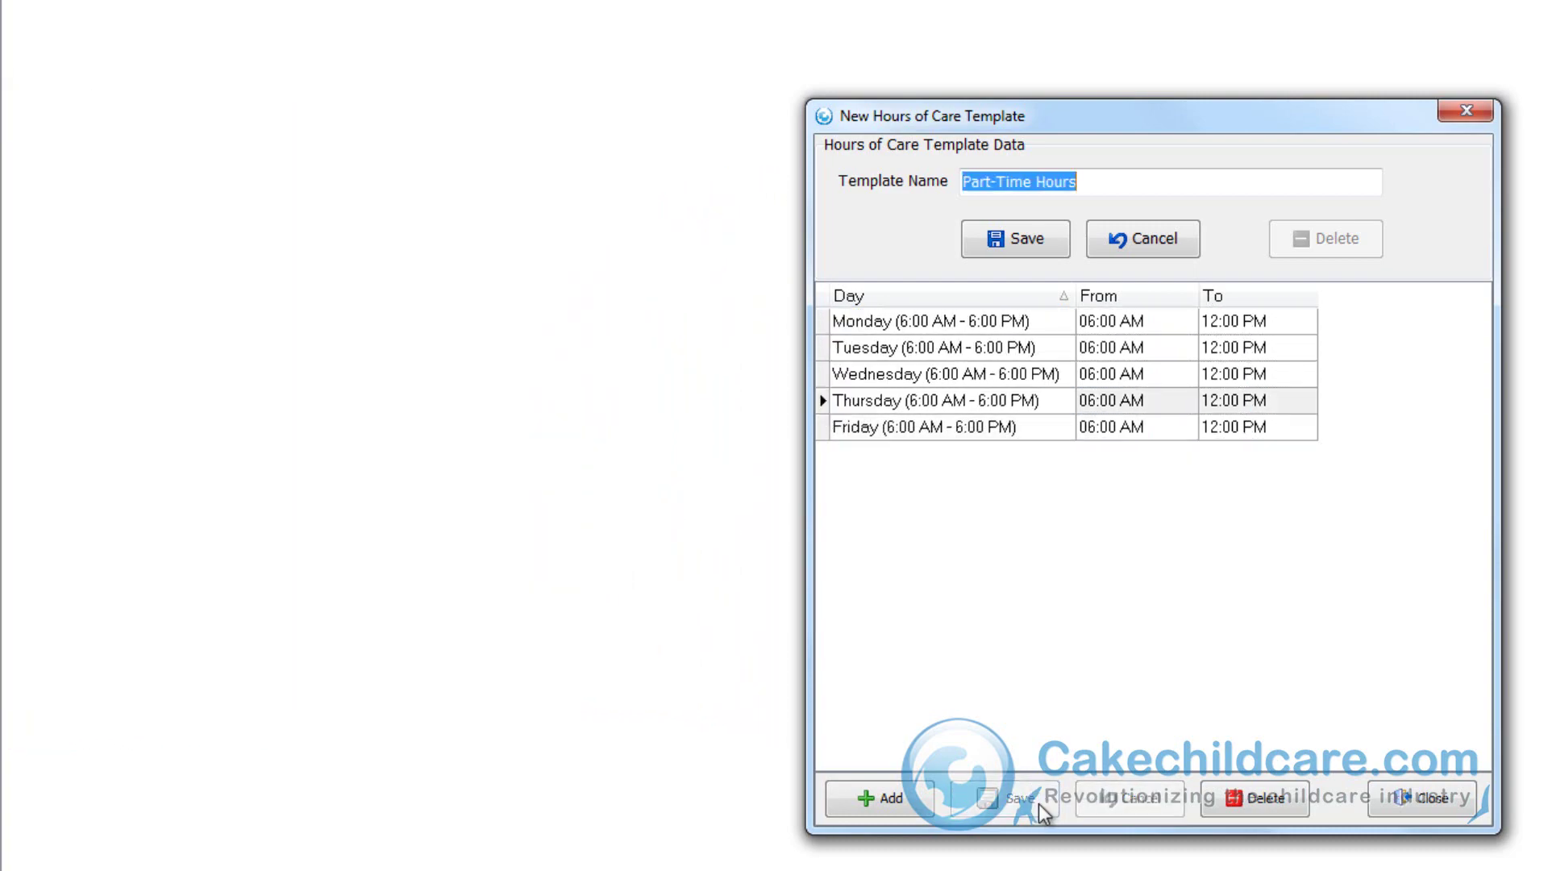
Step: Save Part-Time Hours, then start an 'After School Hours' template with a Monday row
{"action": "left_click", "coordinate": [1016, 239]}
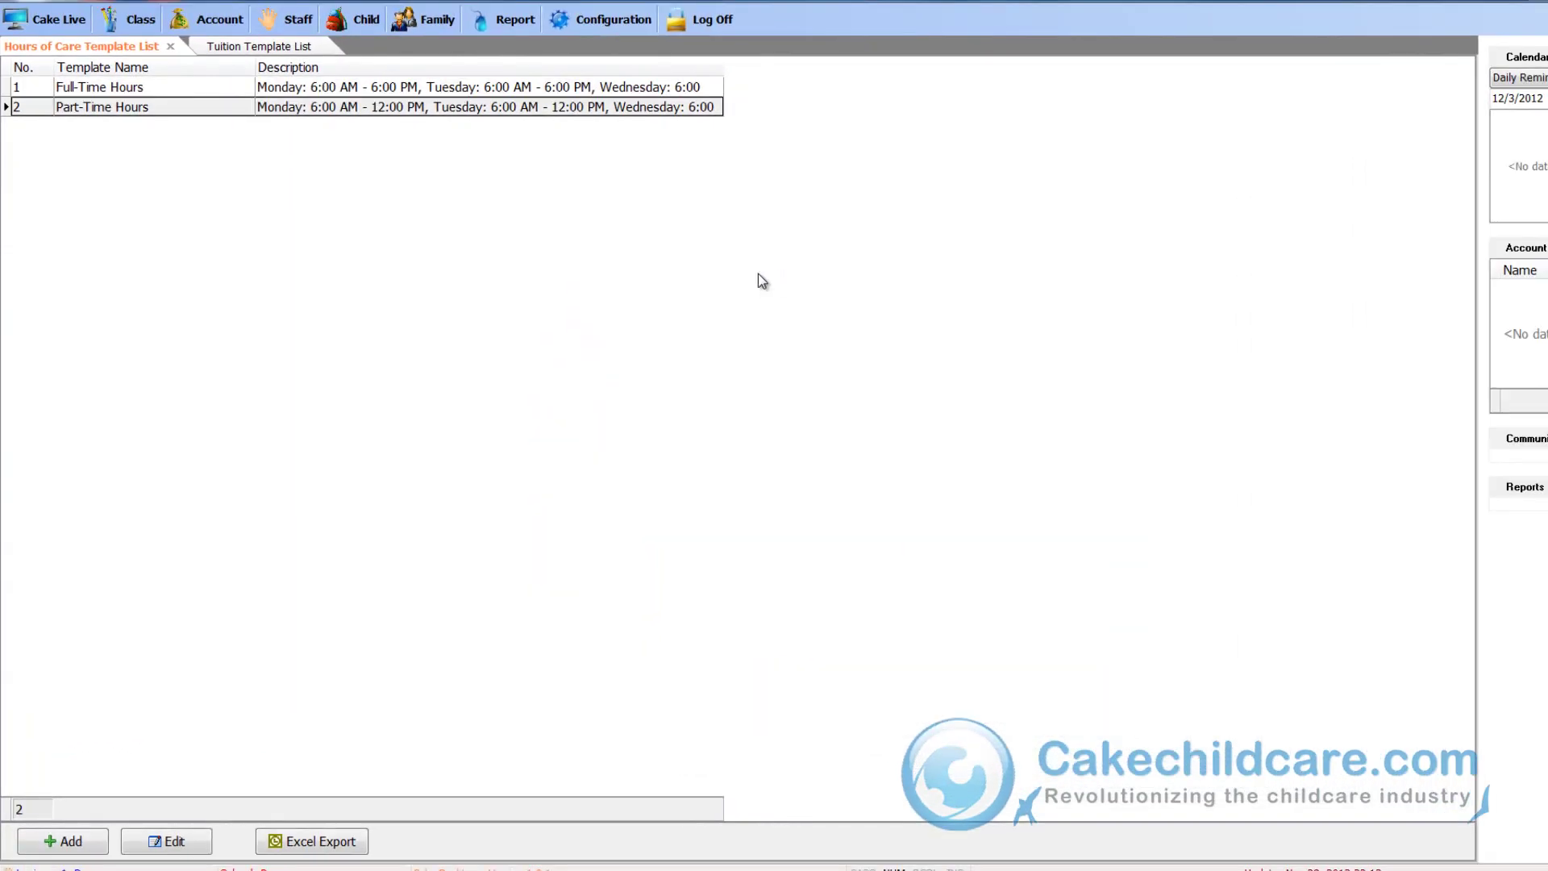
{"action": "left_click", "coordinate": [93, 839]}
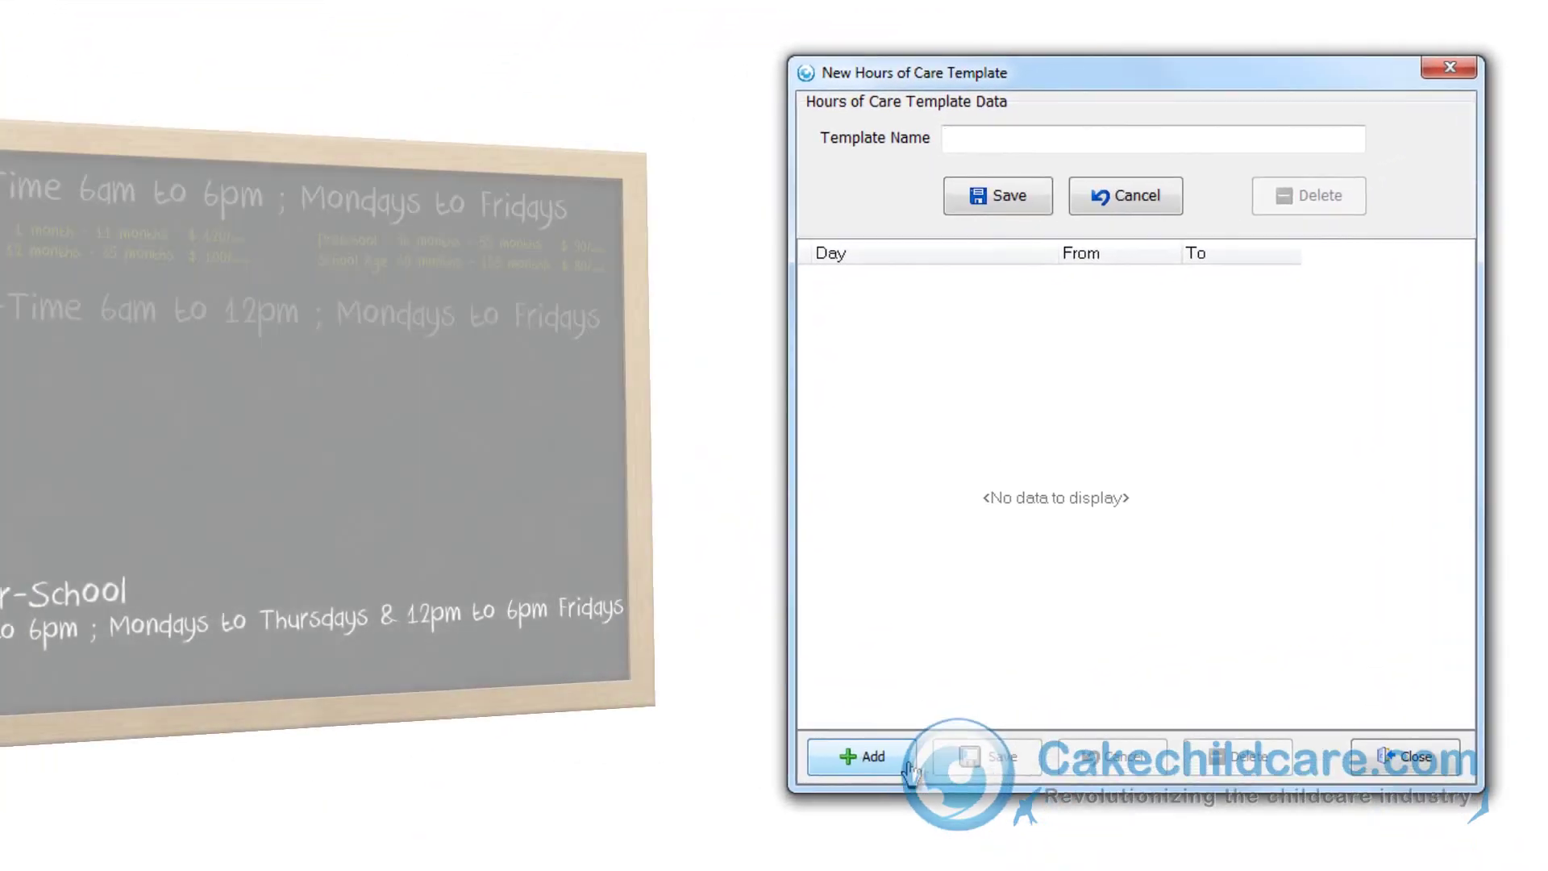
{"action": "type", "text": "After School Hours"}
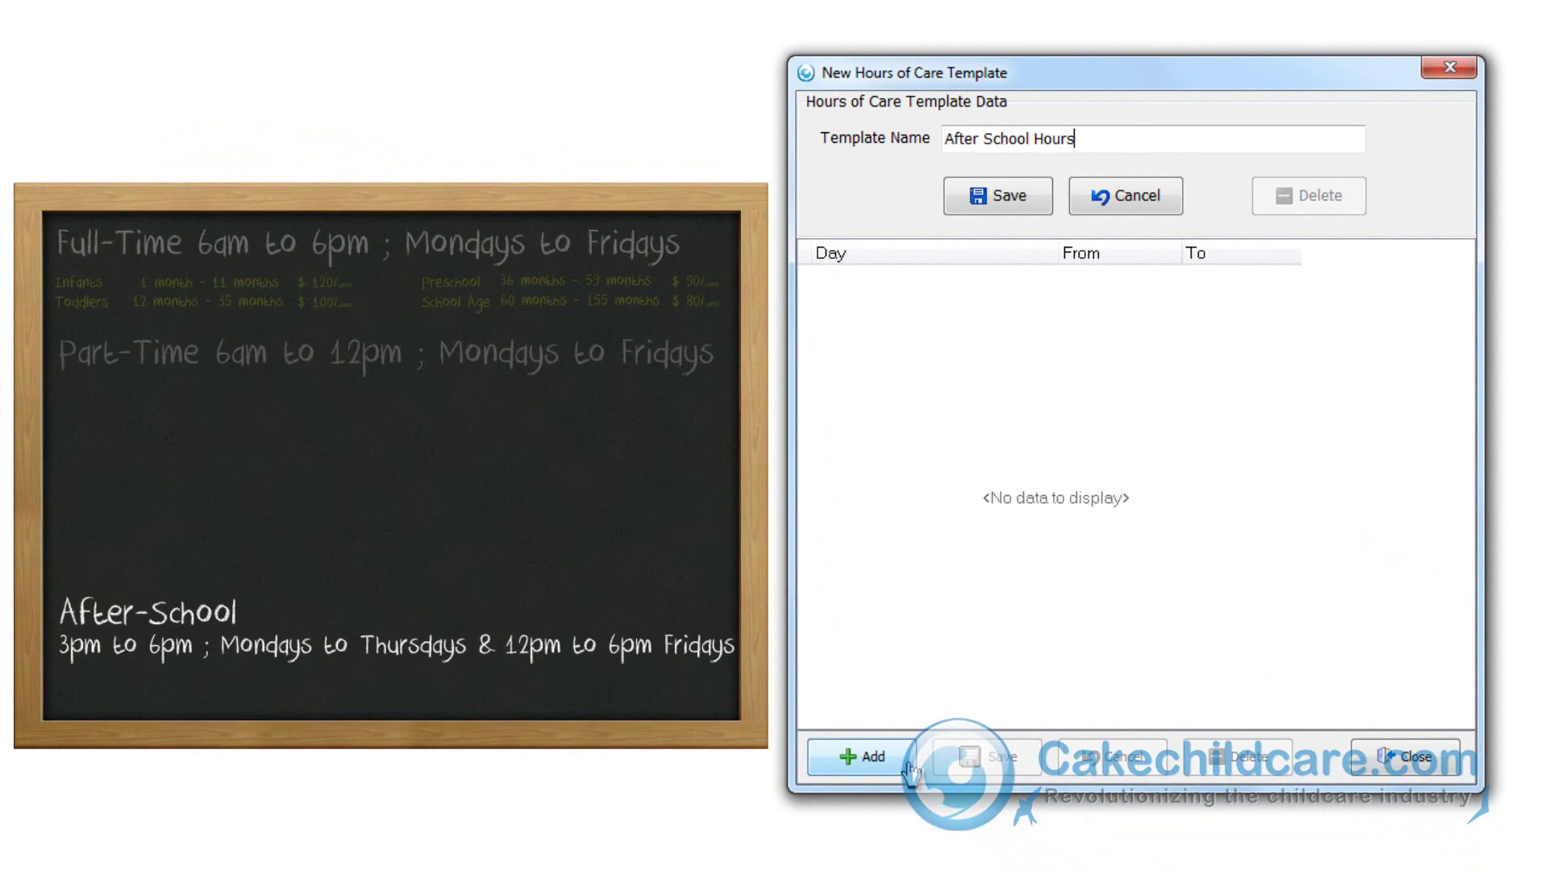
{"action": "left_click", "coordinate": [911, 772]}
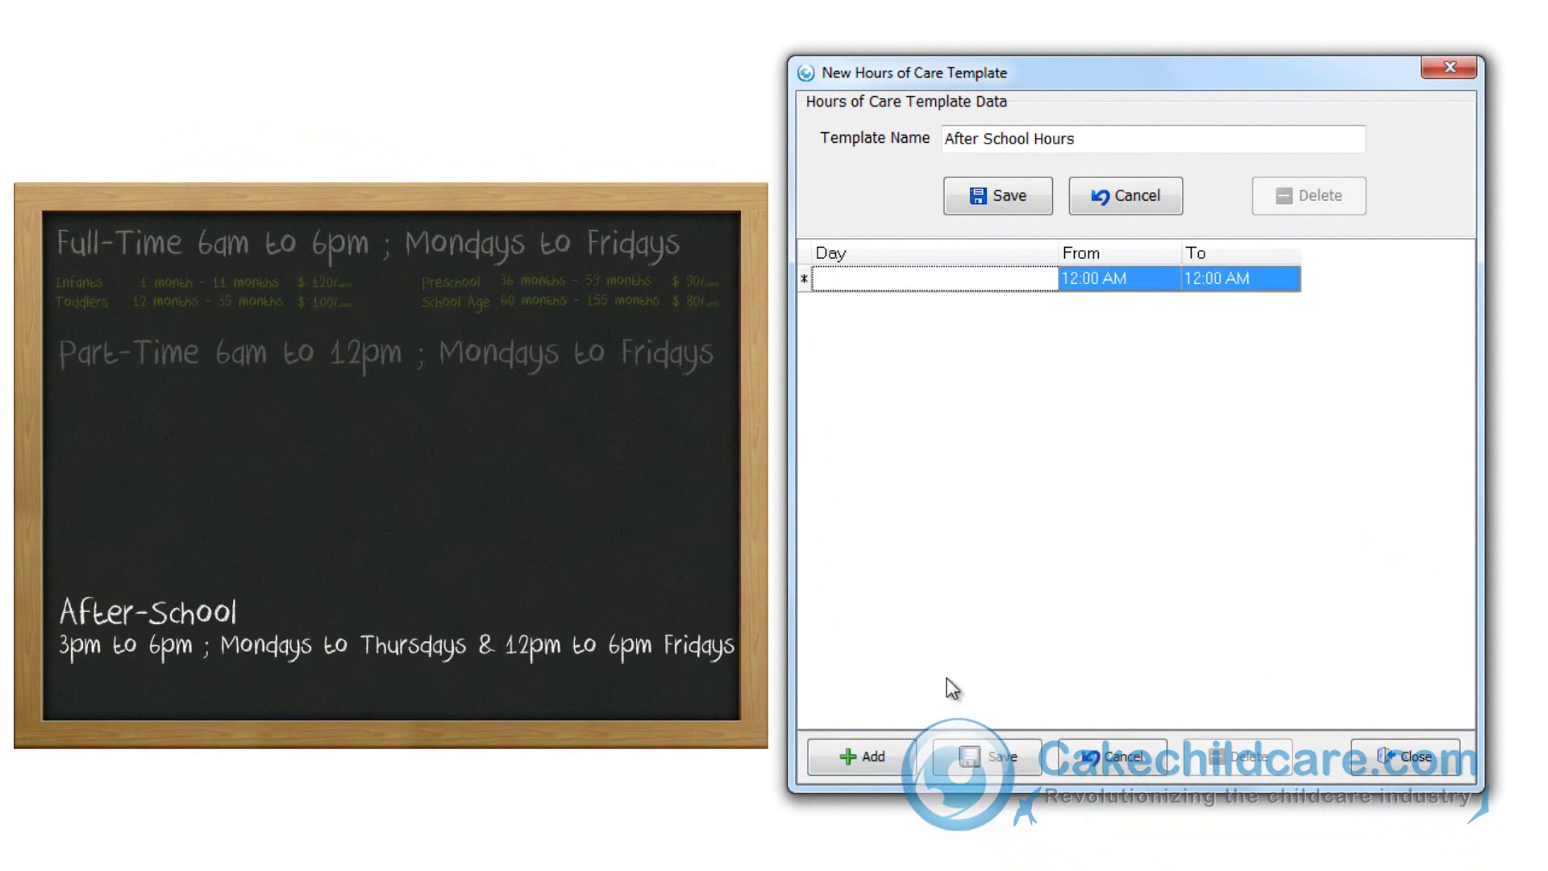
{"action": "left_click", "coordinate": [1050, 276]}
{"action": "left_click", "coordinate": [1050, 276]}
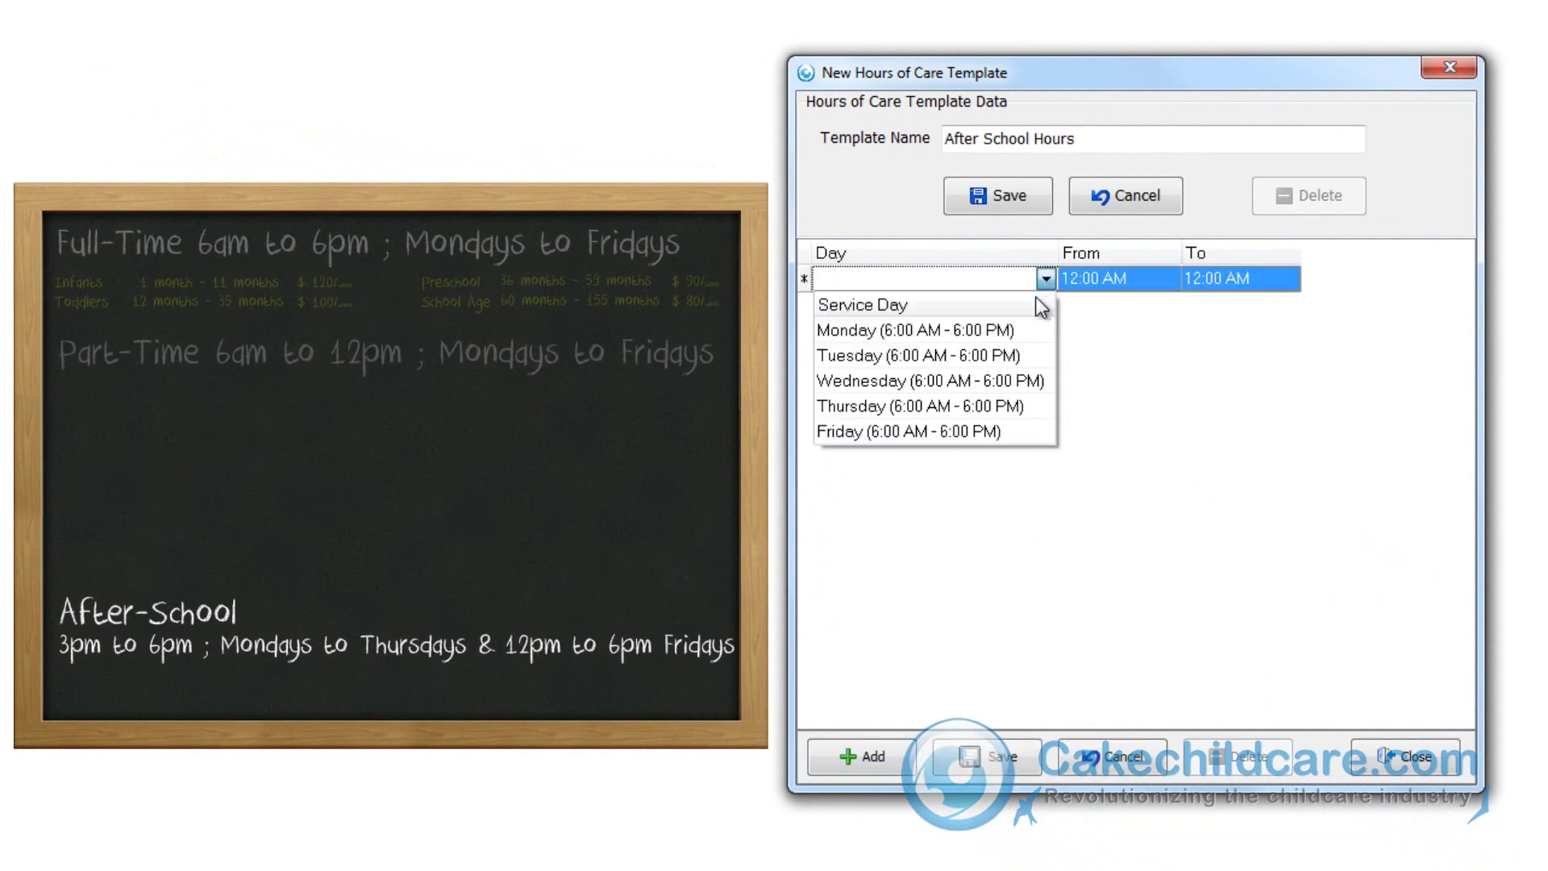
{"action": "left_click", "coordinate": [1036, 331]}
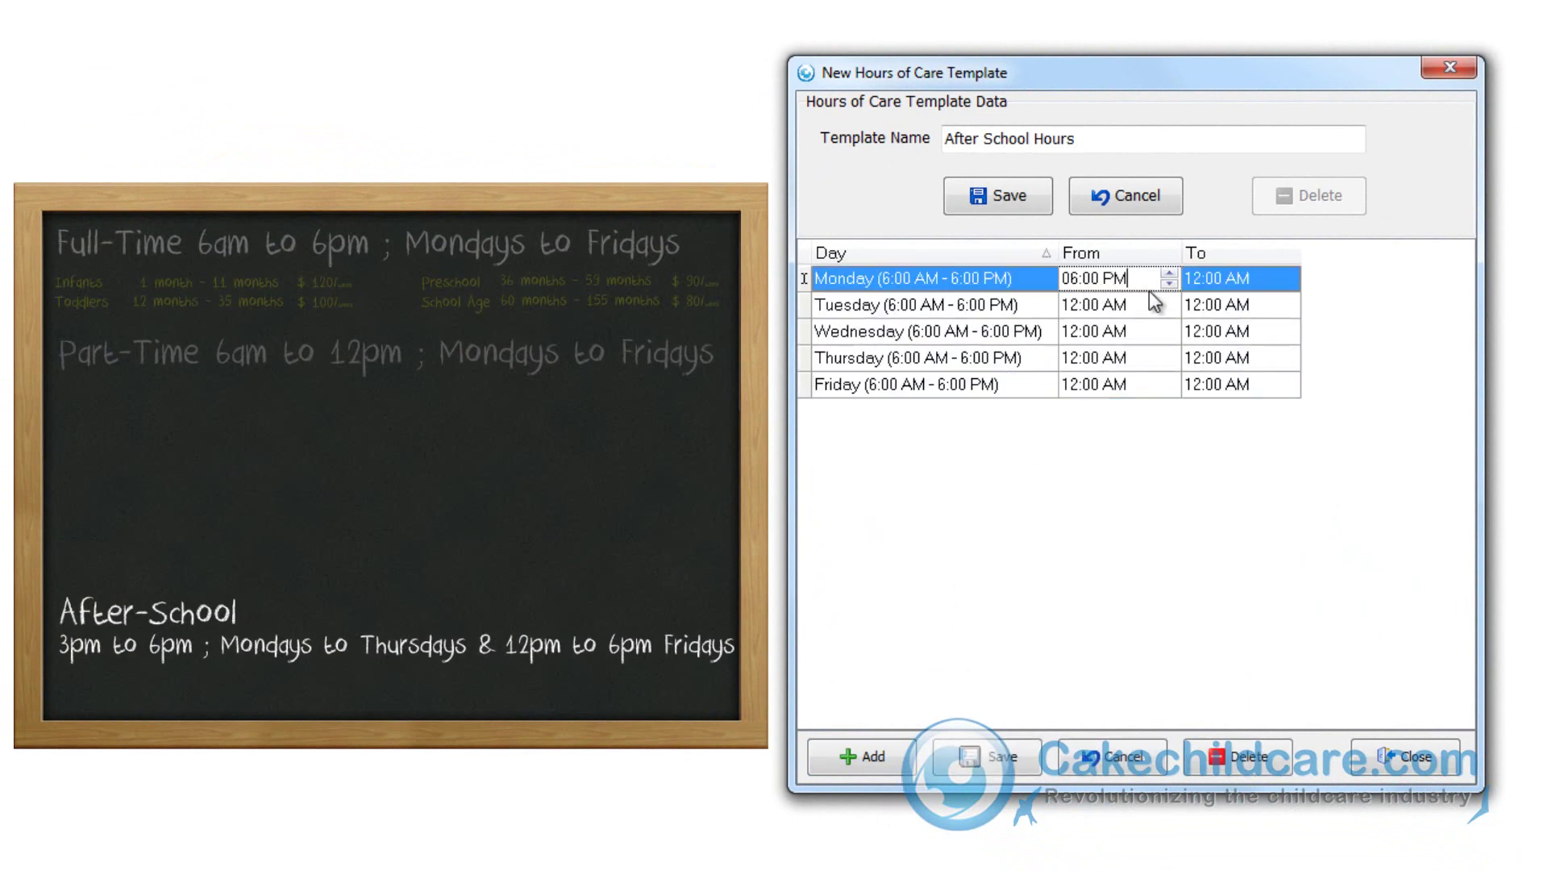
Step: Set Monday–Thursday to 03:00–06:00 PM and Friday to 12:00–06:00 PM
{"action": "type", "text": "03:00 PM"}
{"action": "key", "text": "Tab"}
{"action": "type", "text": "06:00 PM"}
{"action": "key", "text": "Tab"}
{"action": "type", "text": "03:00 PM"}
{"action": "key", "text": "Tab"}
{"action": "type", "text": "06:00 PM"}
{"action": "key", "text": "Tab"}
{"action": "type", "text": "12:00 PM"}
{"action": "key", "text": "Tab"}
{"action": "type", "text": "06:00 PM"}
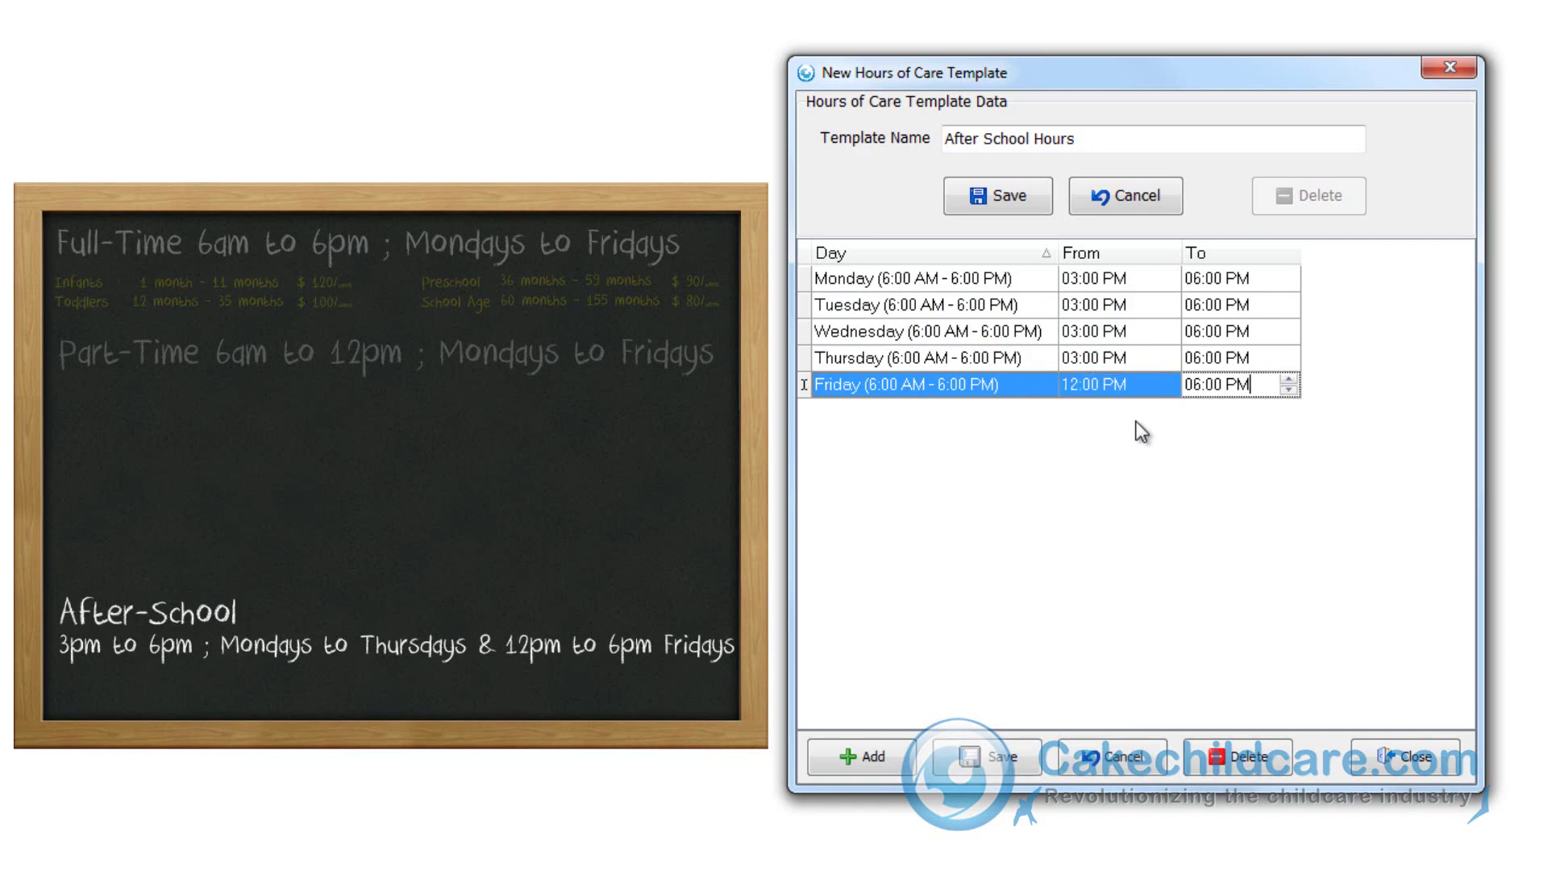
{"action": "left_click", "coordinate": [1021, 759]}
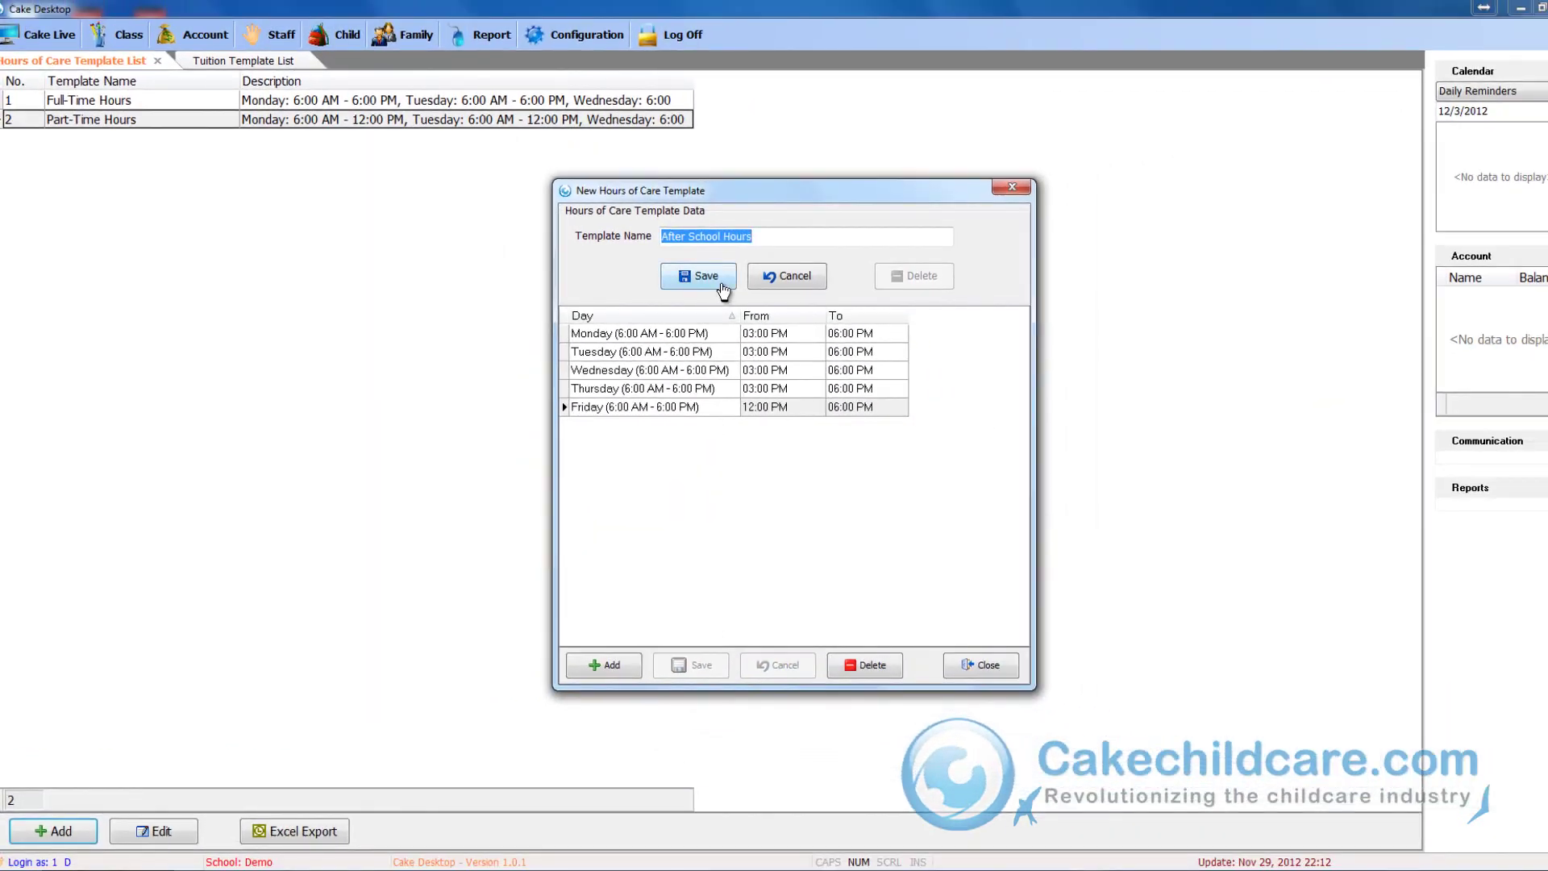
Step: Save the After School Hours template and return to the tuition fee template list
{"action": "left_click", "coordinate": [723, 289]}
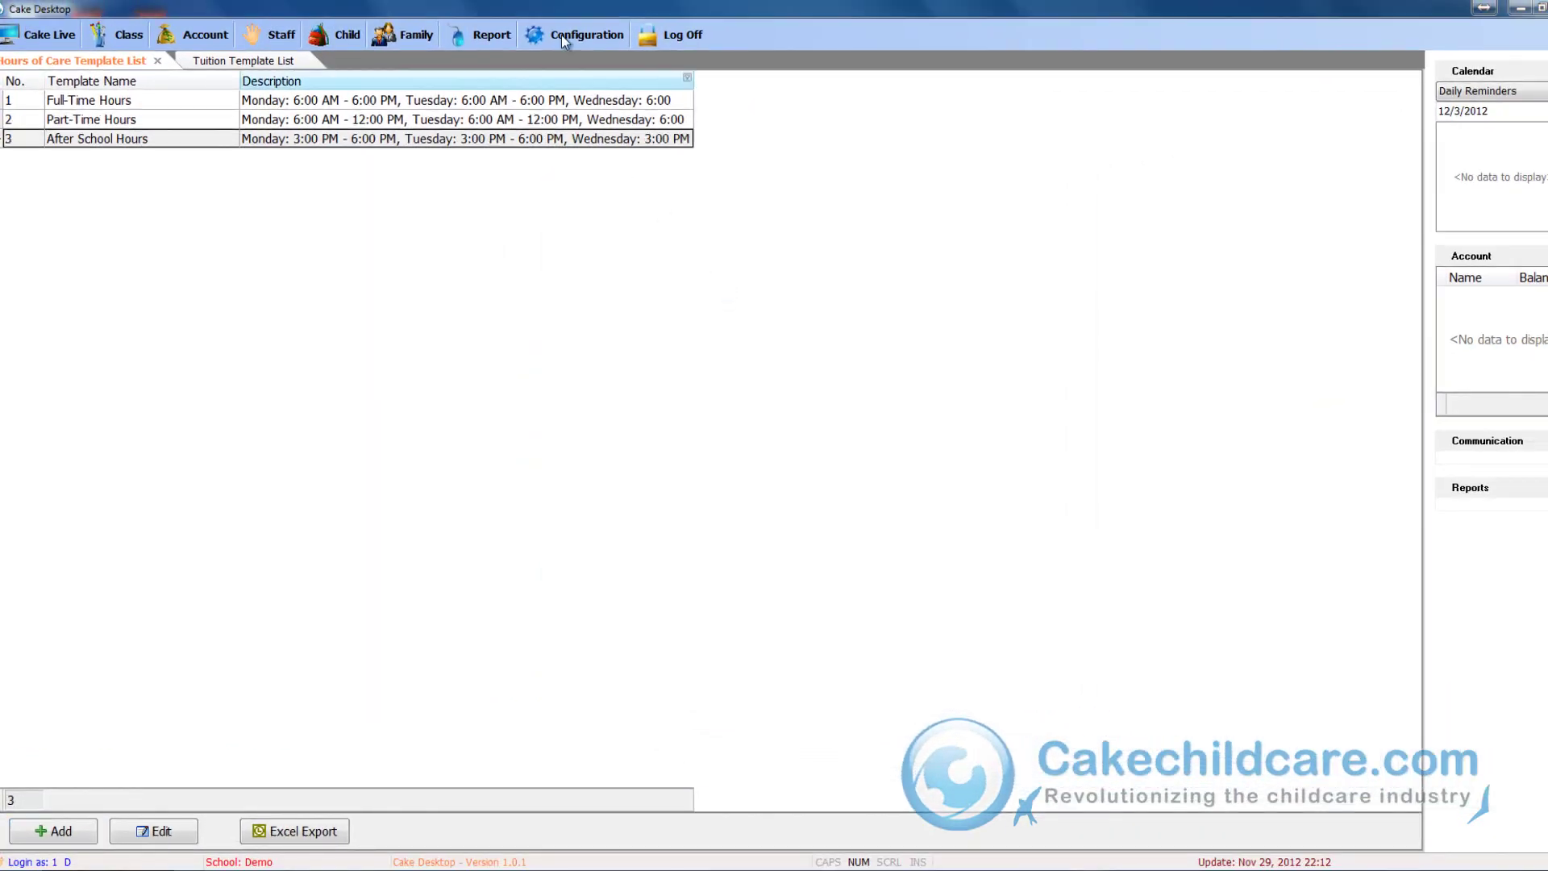
{"action": "left_click", "coordinate": [578, 35]}
{"action": "mouse_move", "coordinate": [701, 181]}
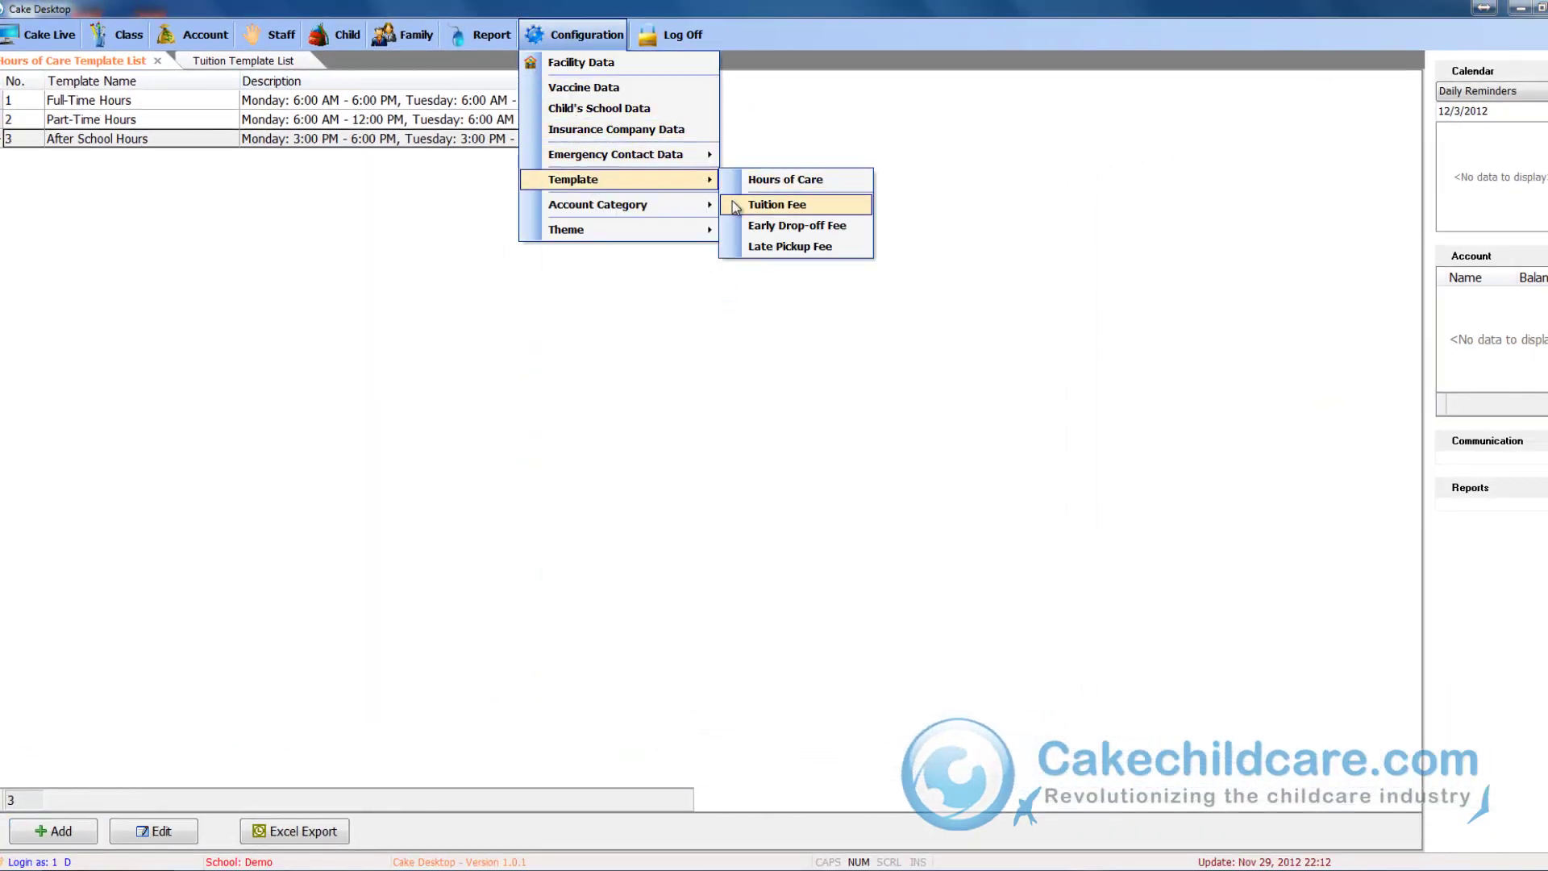
{"action": "left_click", "coordinate": [777, 204]}
Step: Start a 'Part-Time Tuition' template with Infant 1–11 at 60 and Toddler 12–35 at 50 rows
{"action": "left_click", "coordinate": [86, 834]}
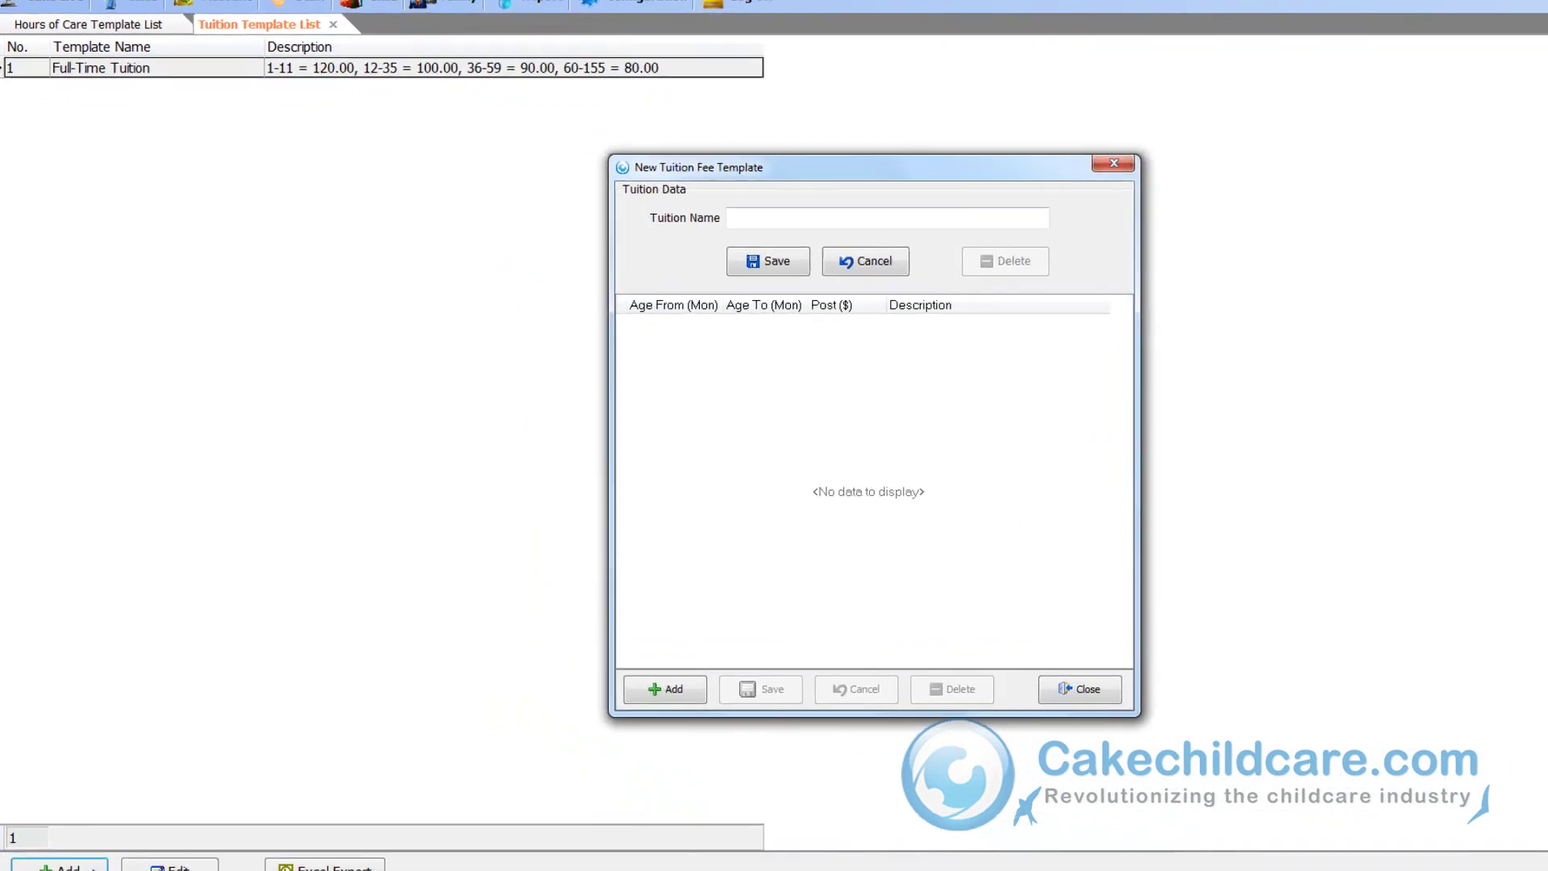
{"action": "type", "text": "Part-Time Tuition -"}
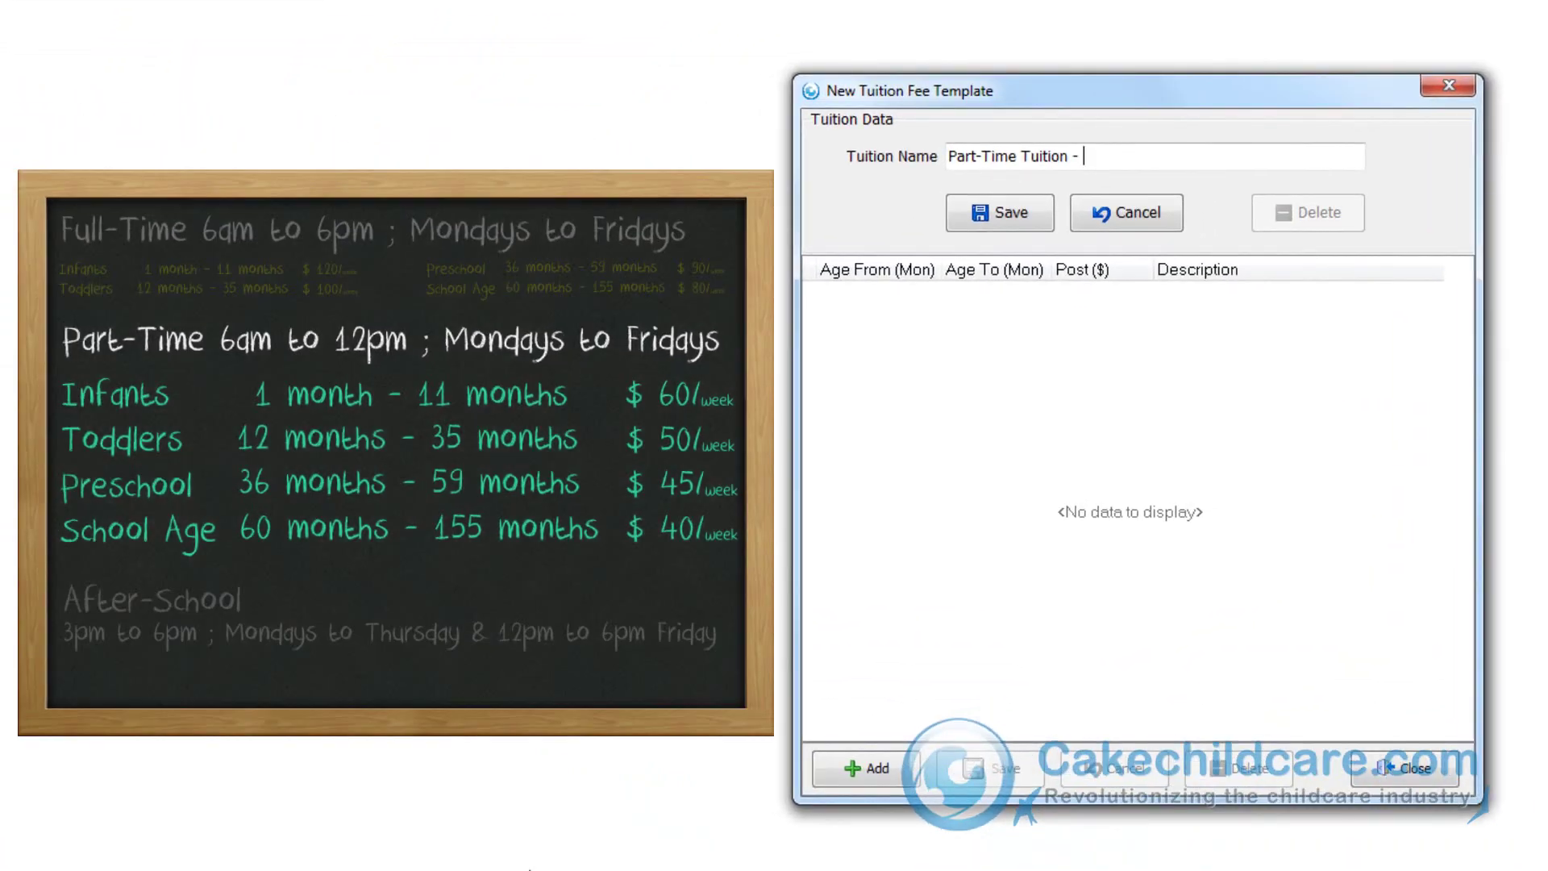
{"action": "key", "text": "BackSpace"}
{"action": "key", "text": "BackSpace"}
{"action": "left_click", "coordinate": [911, 778]}
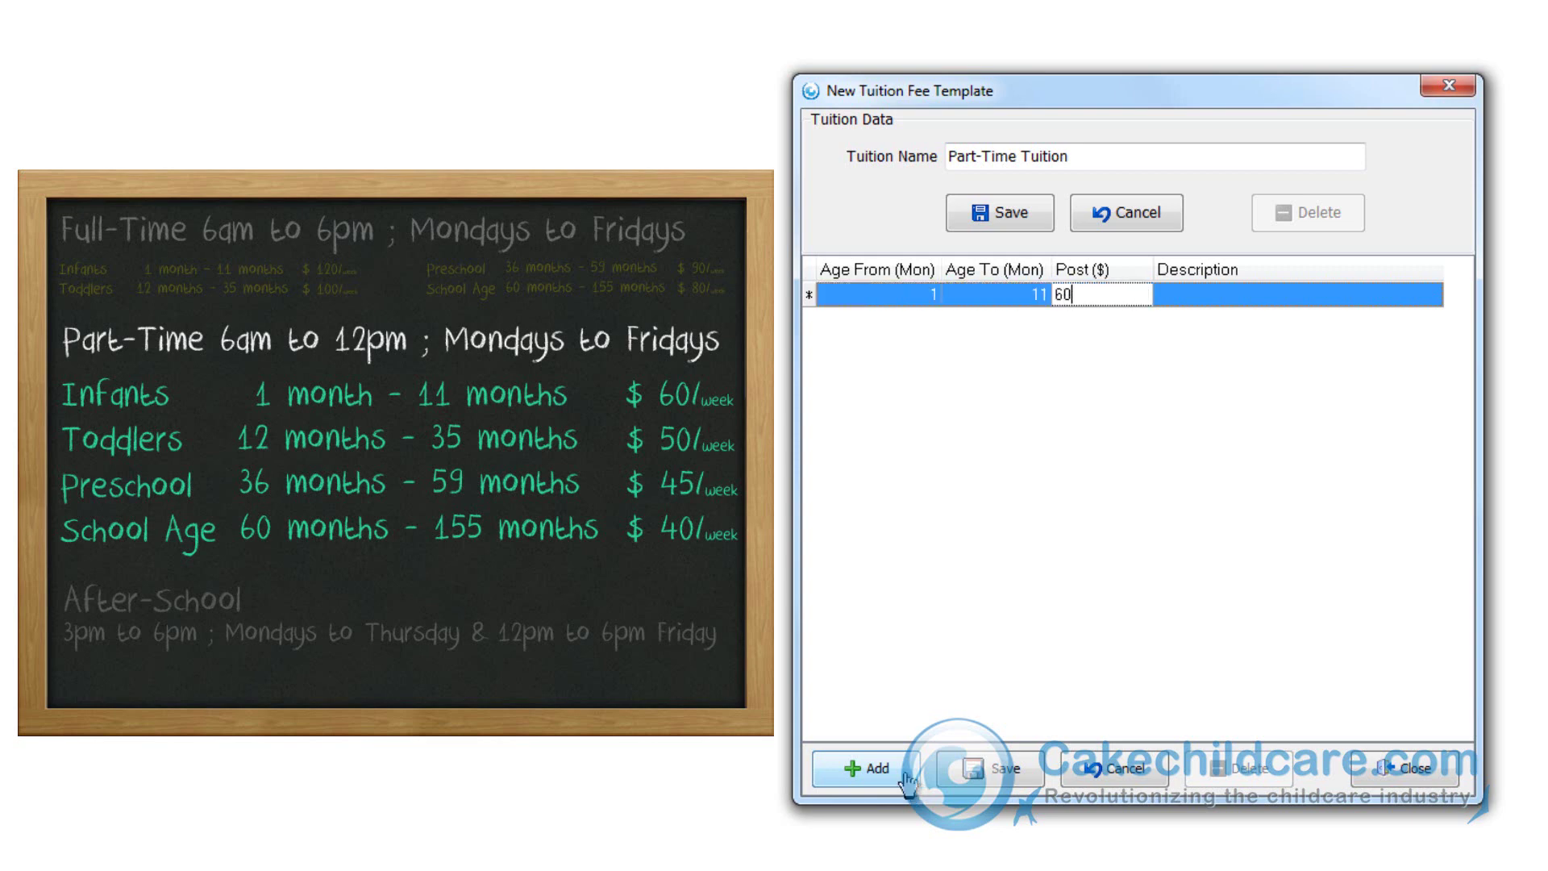
{"action": "key", "text": "Tab"}
{"action": "type", "text": "Part-Time Tuition - Infant"}
{"action": "key", "text": "Tab"}
{"action": "type", "text": "12"}
{"action": "key", "text": "Tab"}
{"action": "type", "text": "3550Part-Time Tuition - Toddler"}
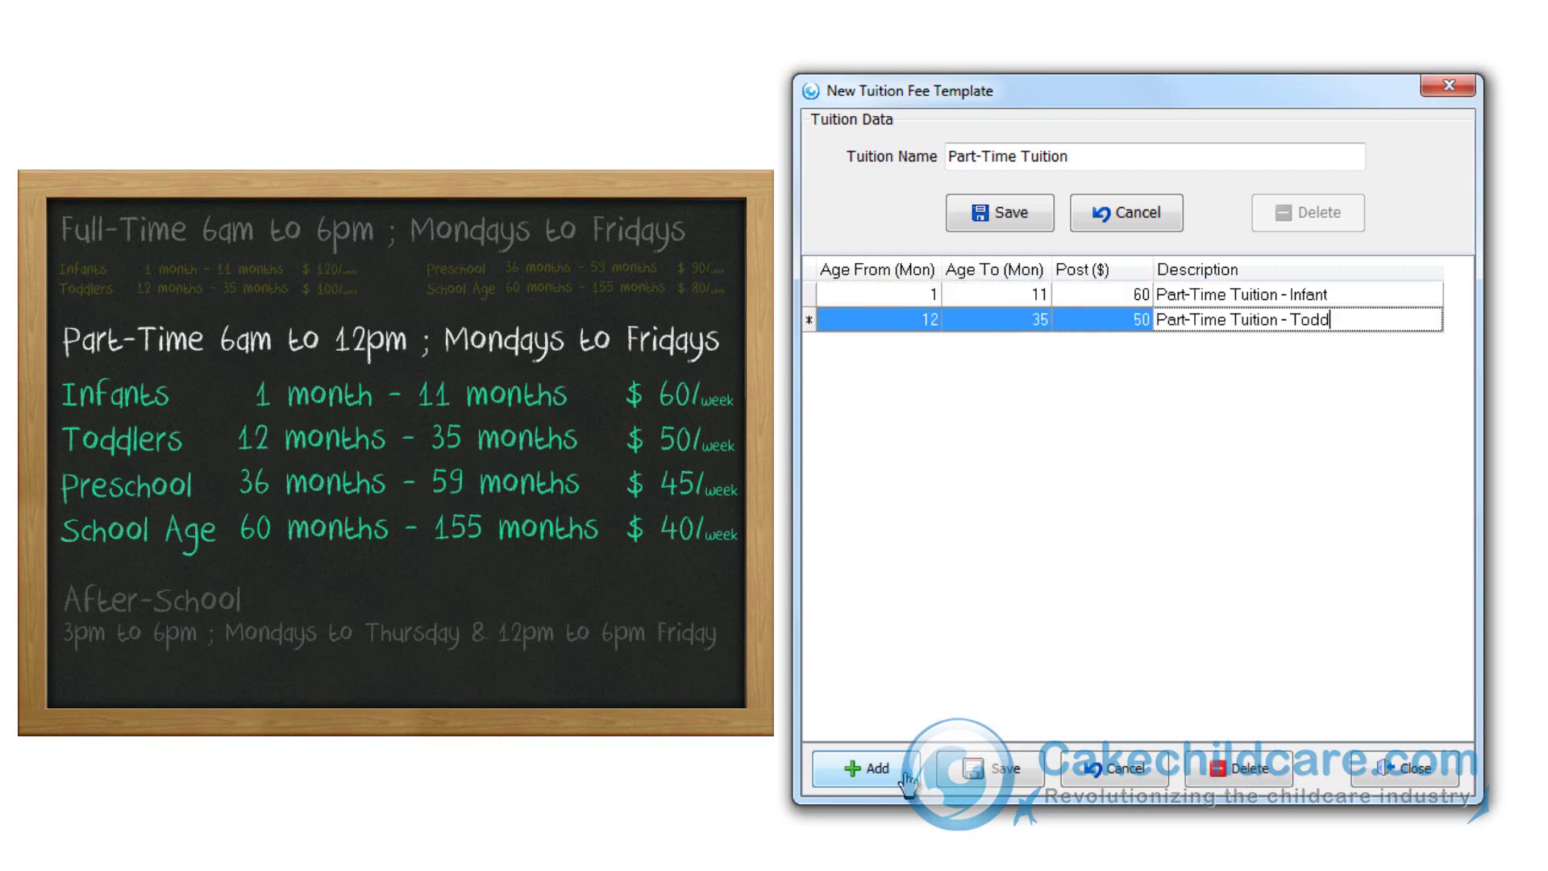
Step: Add the Preschool band, 36–59 months at 45, described 'Part-Time Tuition - Preschool'
{"action": "key", "text": "Tab"}
{"action": "type", "text": "36"}
{"action": "key", "text": "Tab"}
{"action": "type", "text": "59"}
{"action": "key", "text": "Tab"}
{"action": "type", "text": "45"}
{"action": "key", "text": "Tab"}
{"action": "type", "text": "Part-Time Tuition - Preschool"}
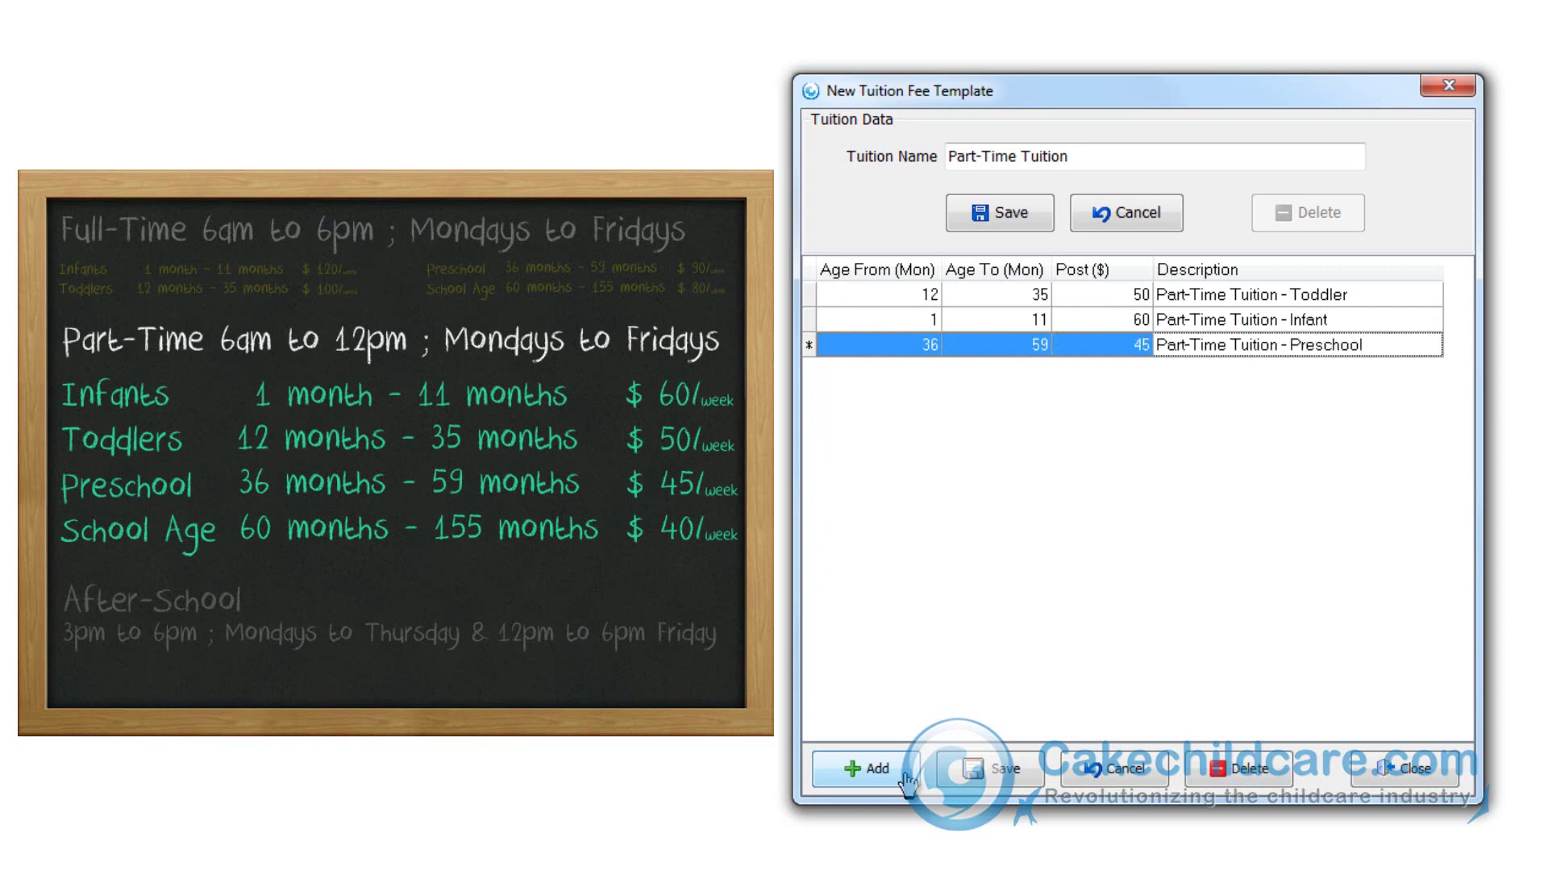
Step: Add the After School band, 60–155 months at 40, sort by Post ($) and save
{"action": "key", "text": "Tab"}
{"action": "type", "text": "60"}
{"action": "key", "text": "Tab"}
{"action": "type", "text": "155"}
{"action": "key", "text": "Tab"}
{"action": "type", "text": "40"}
{"action": "key", "text": "Tab"}
{"action": "type", "text": "Part-Time Tuition - After School"}
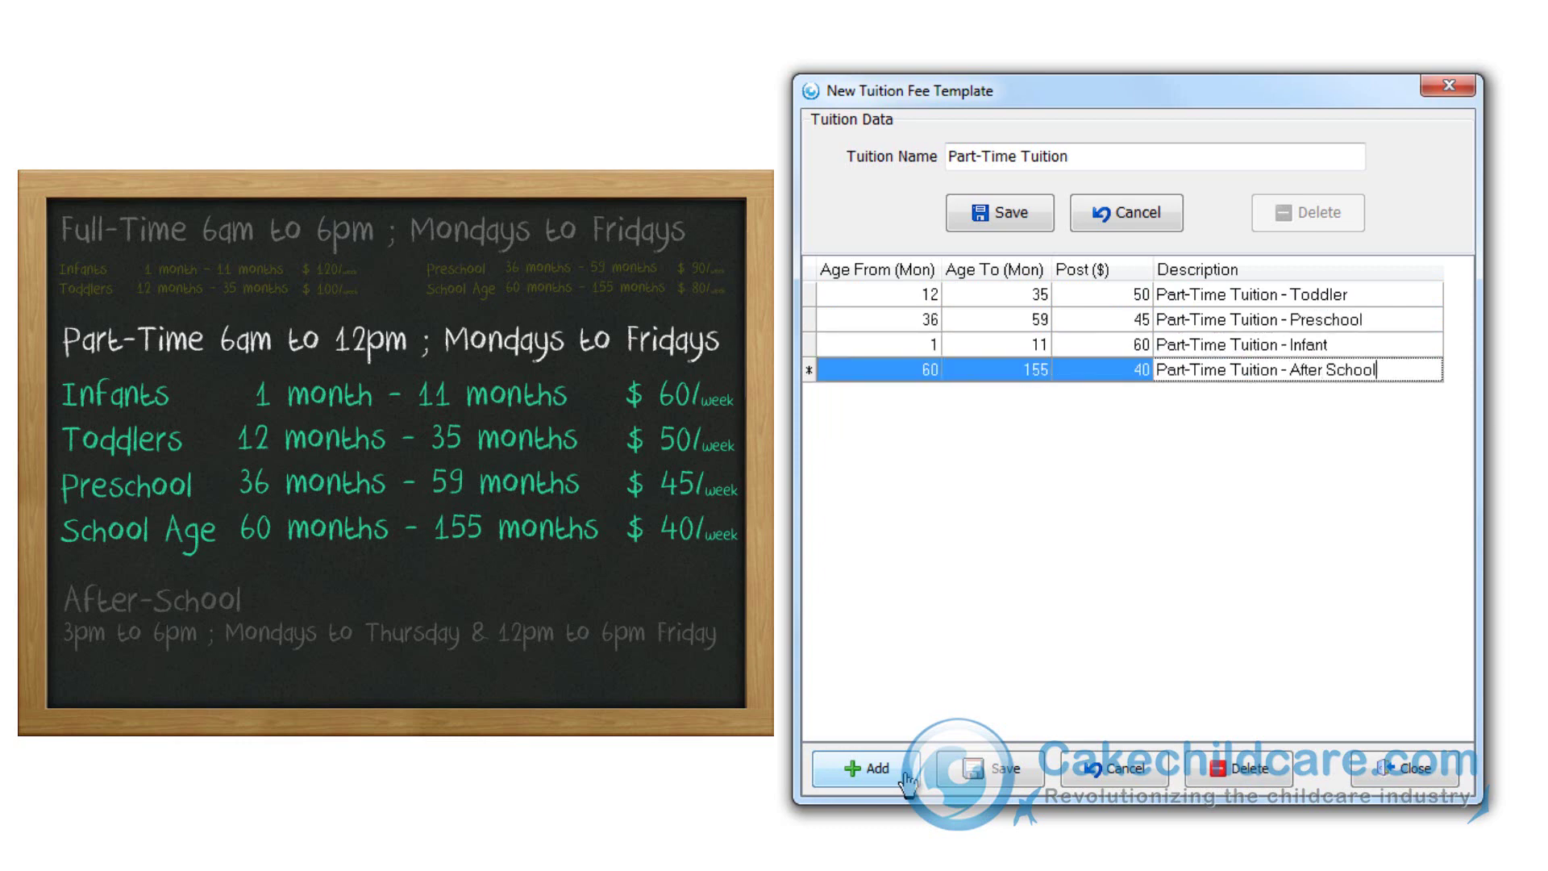
{"action": "left_click", "coordinate": [978, 778]}
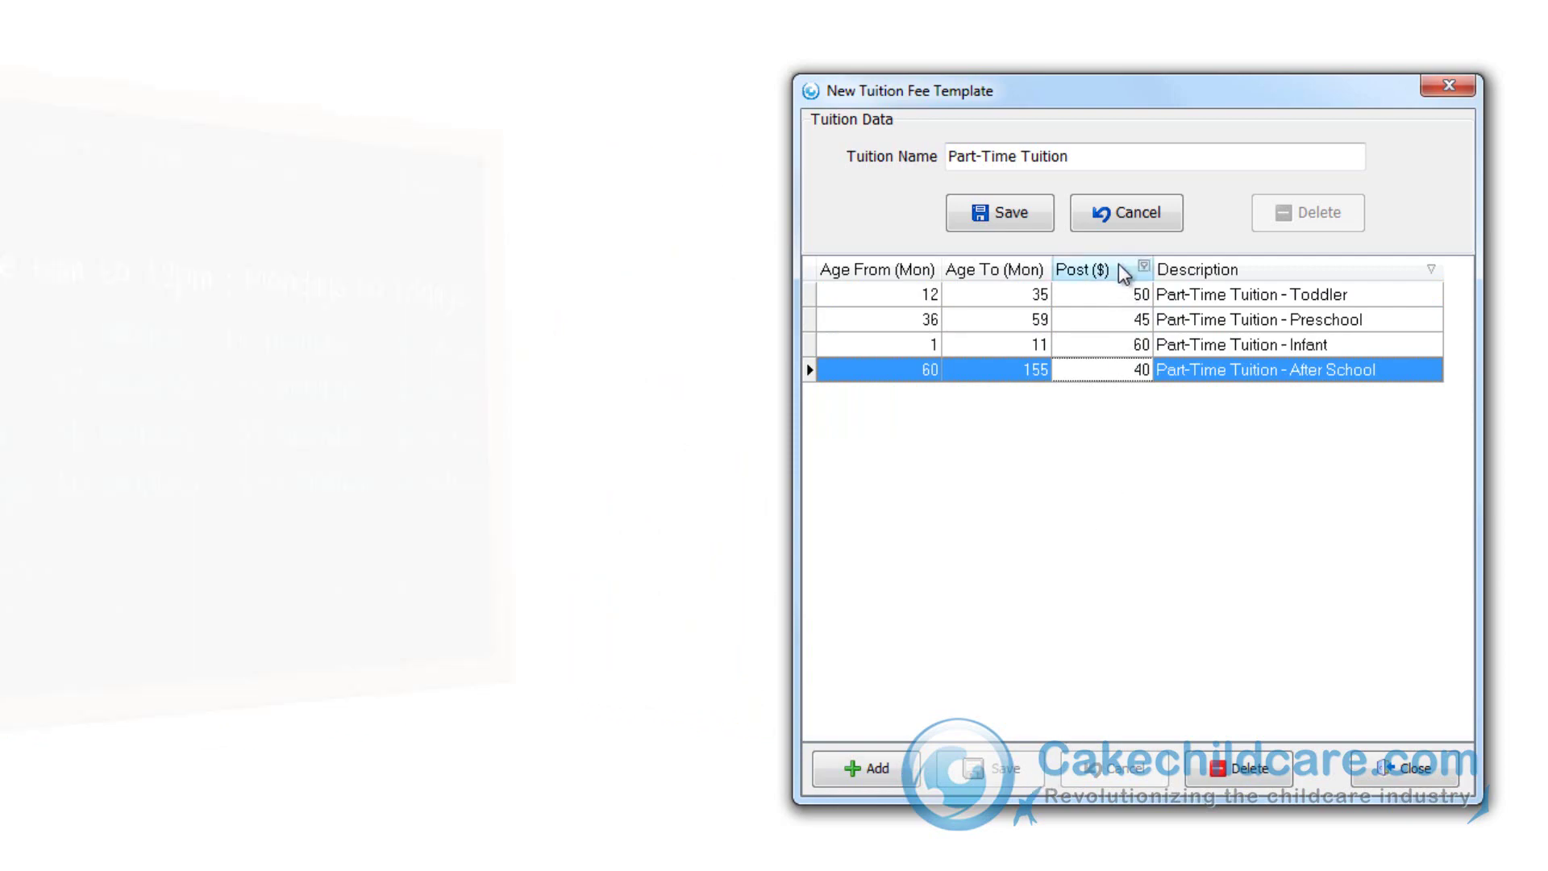
{"action": "left_click", "coordinate": [1123, 274]}
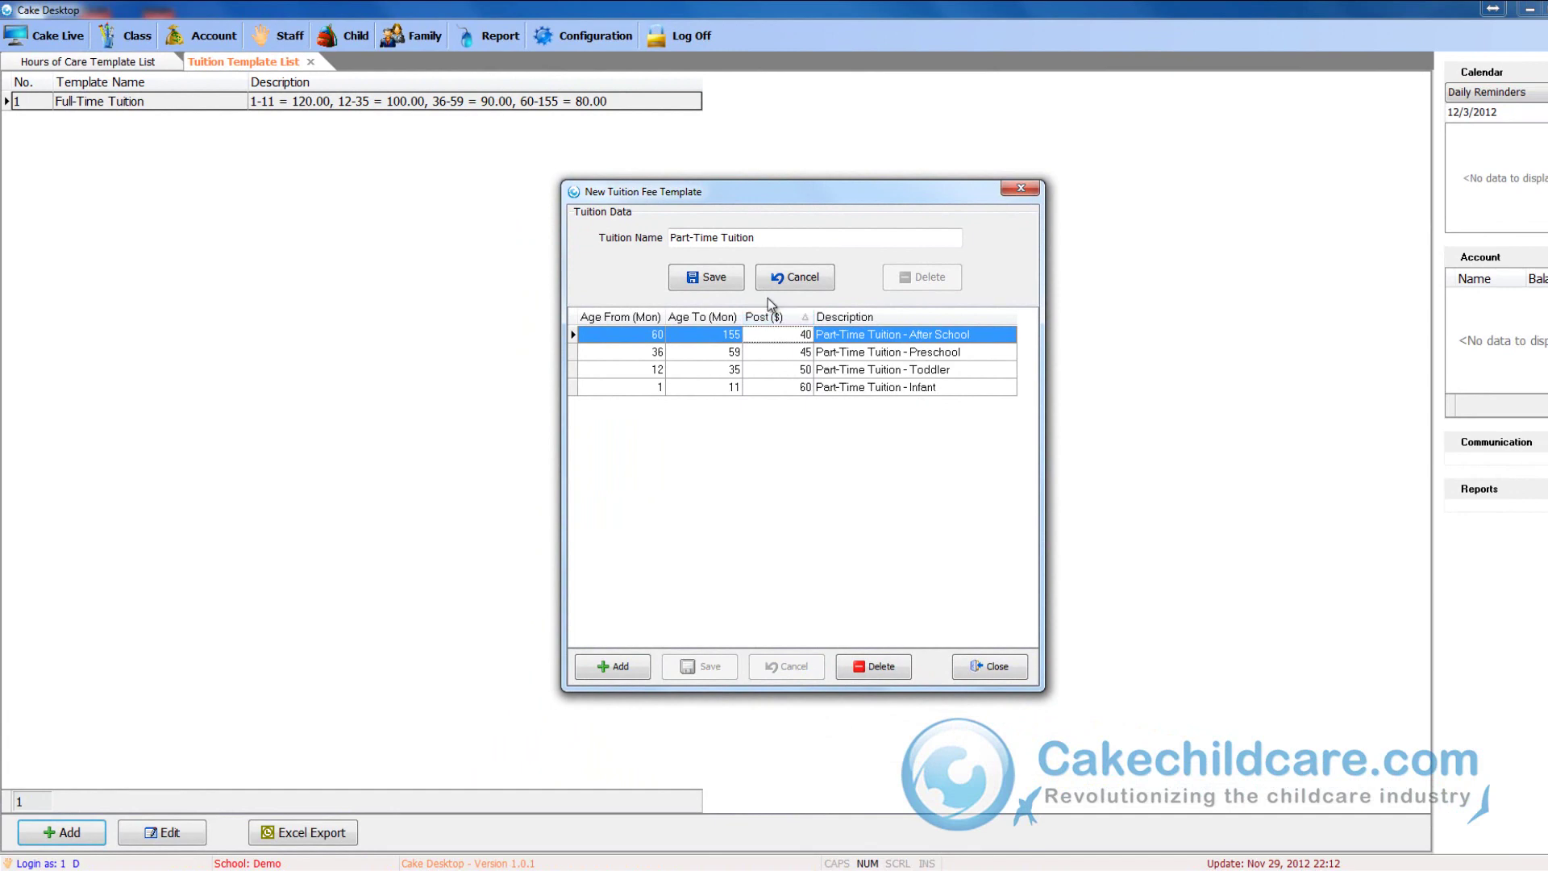
{"action": "left_click", "coordinate": [729, 282]}
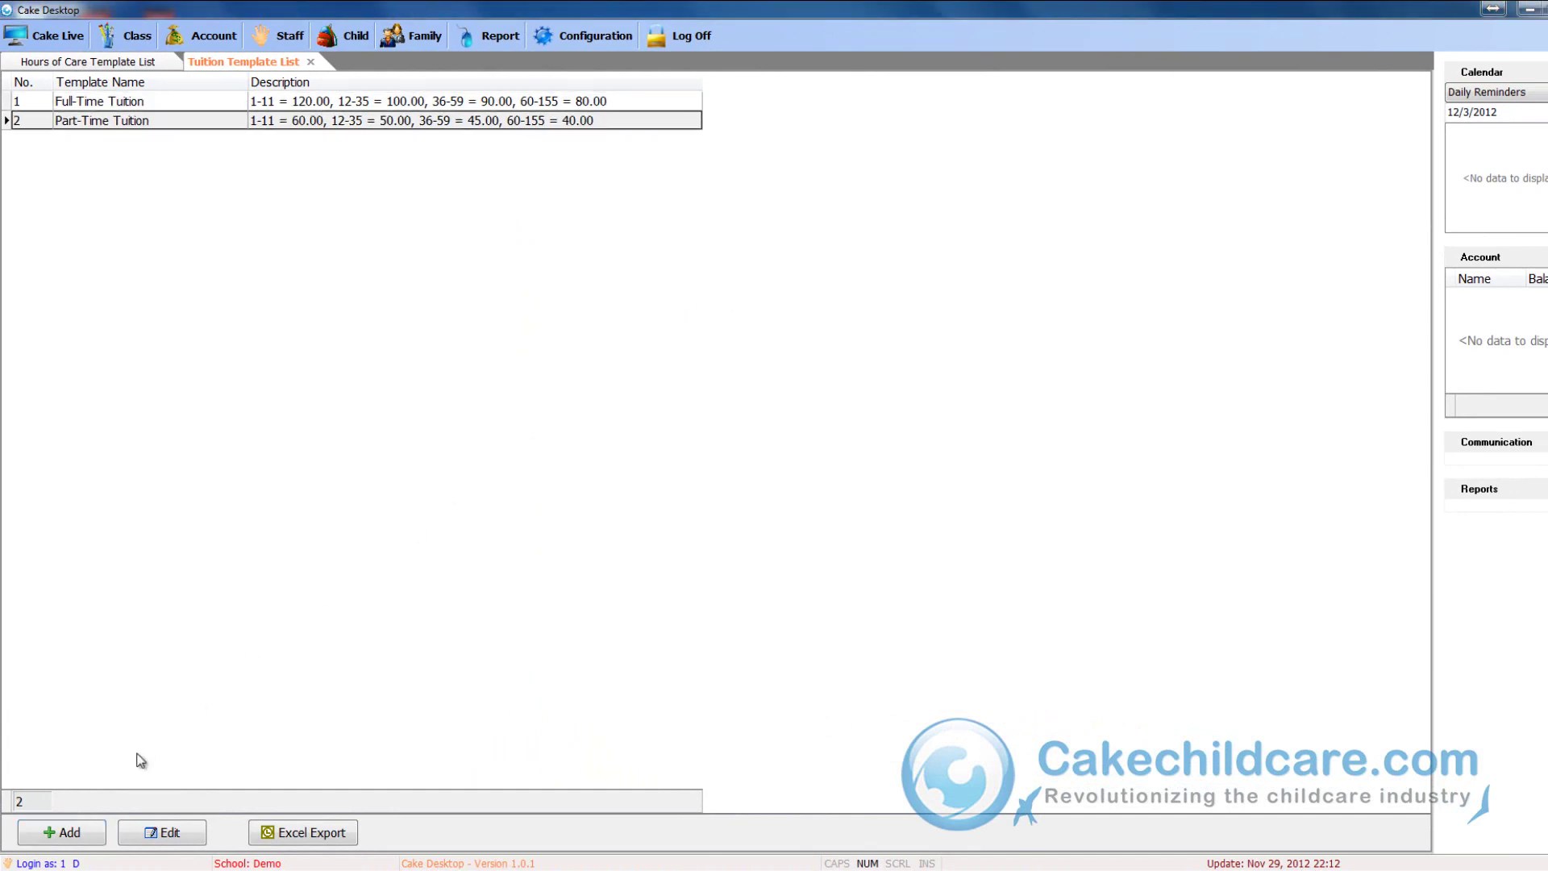
Step: Create 'After School Tuition' with a single 60–155 month row at 35 and save it
{"action": "left_click", "coordinate": [91, 834]}
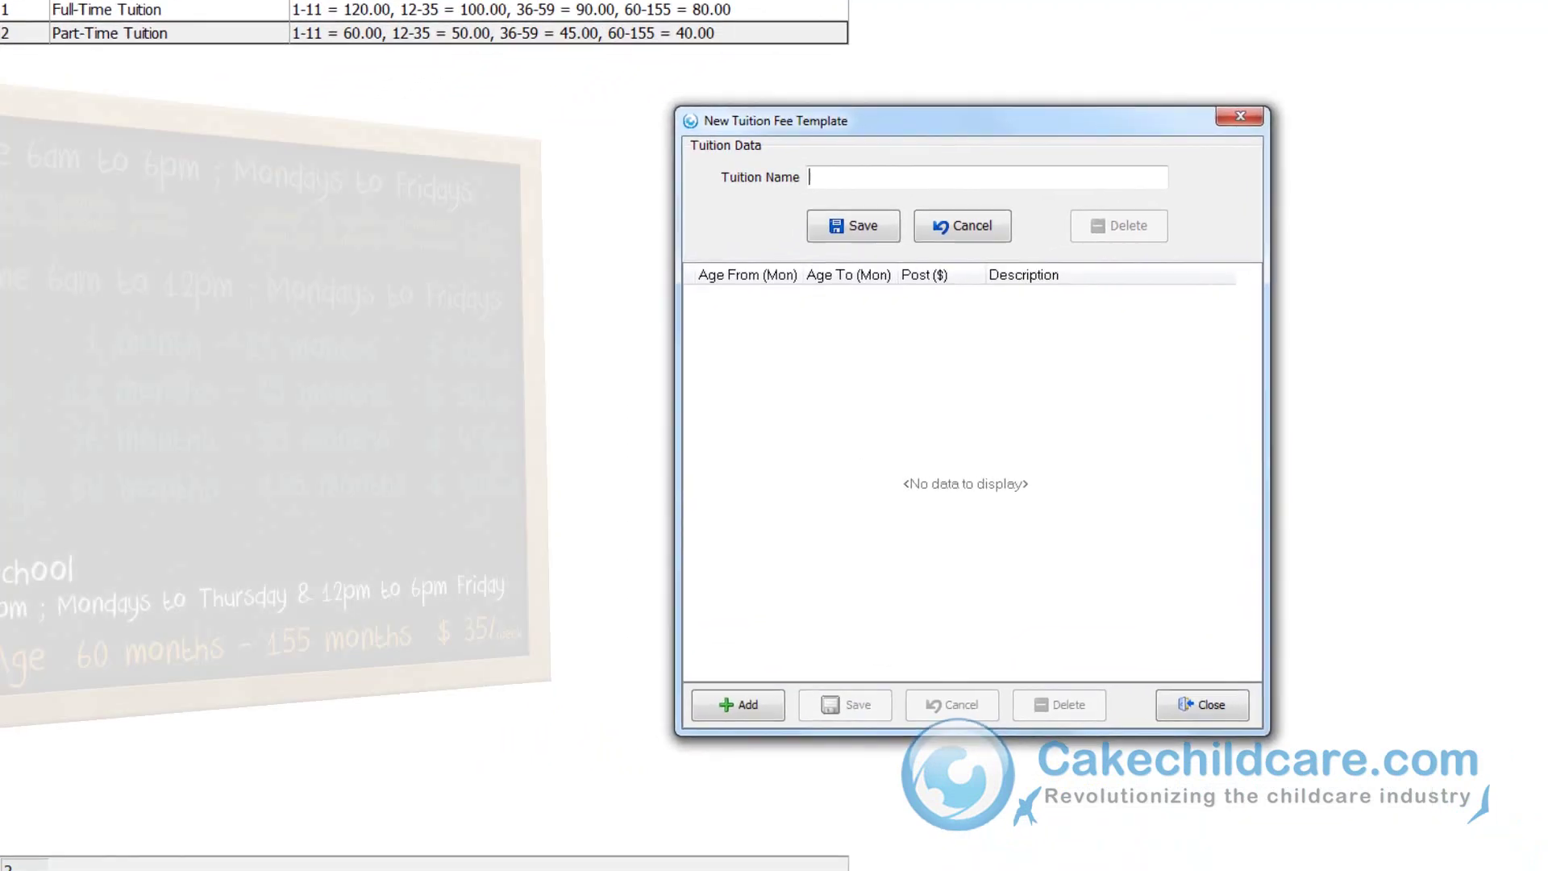
{"action": "type", "text": "After School Tuition"}
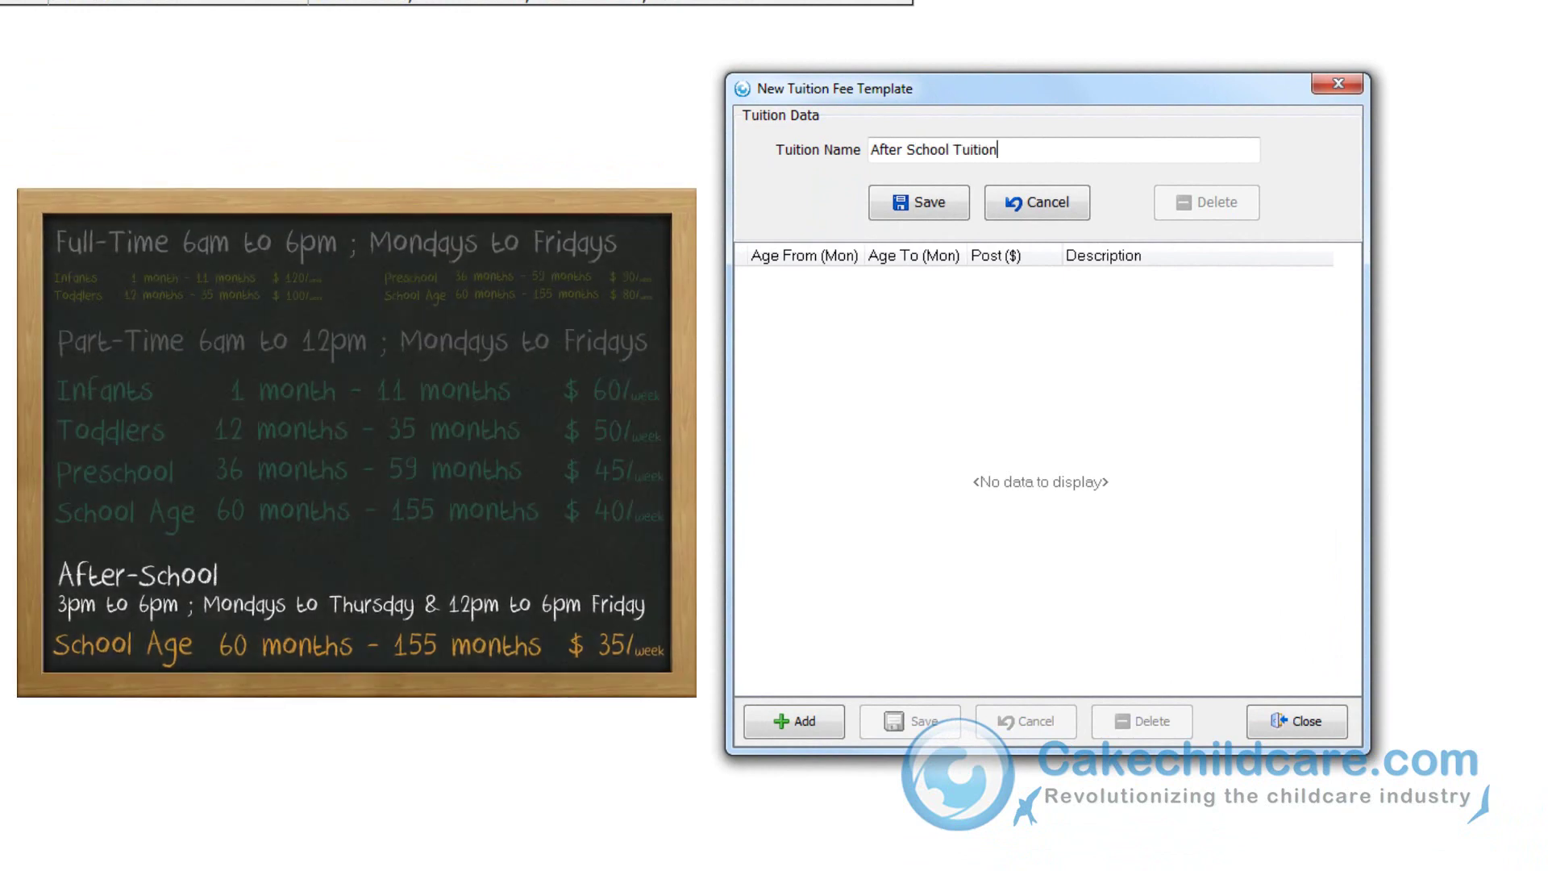
{"action": "left_click", "coordinate": [830, 746]}
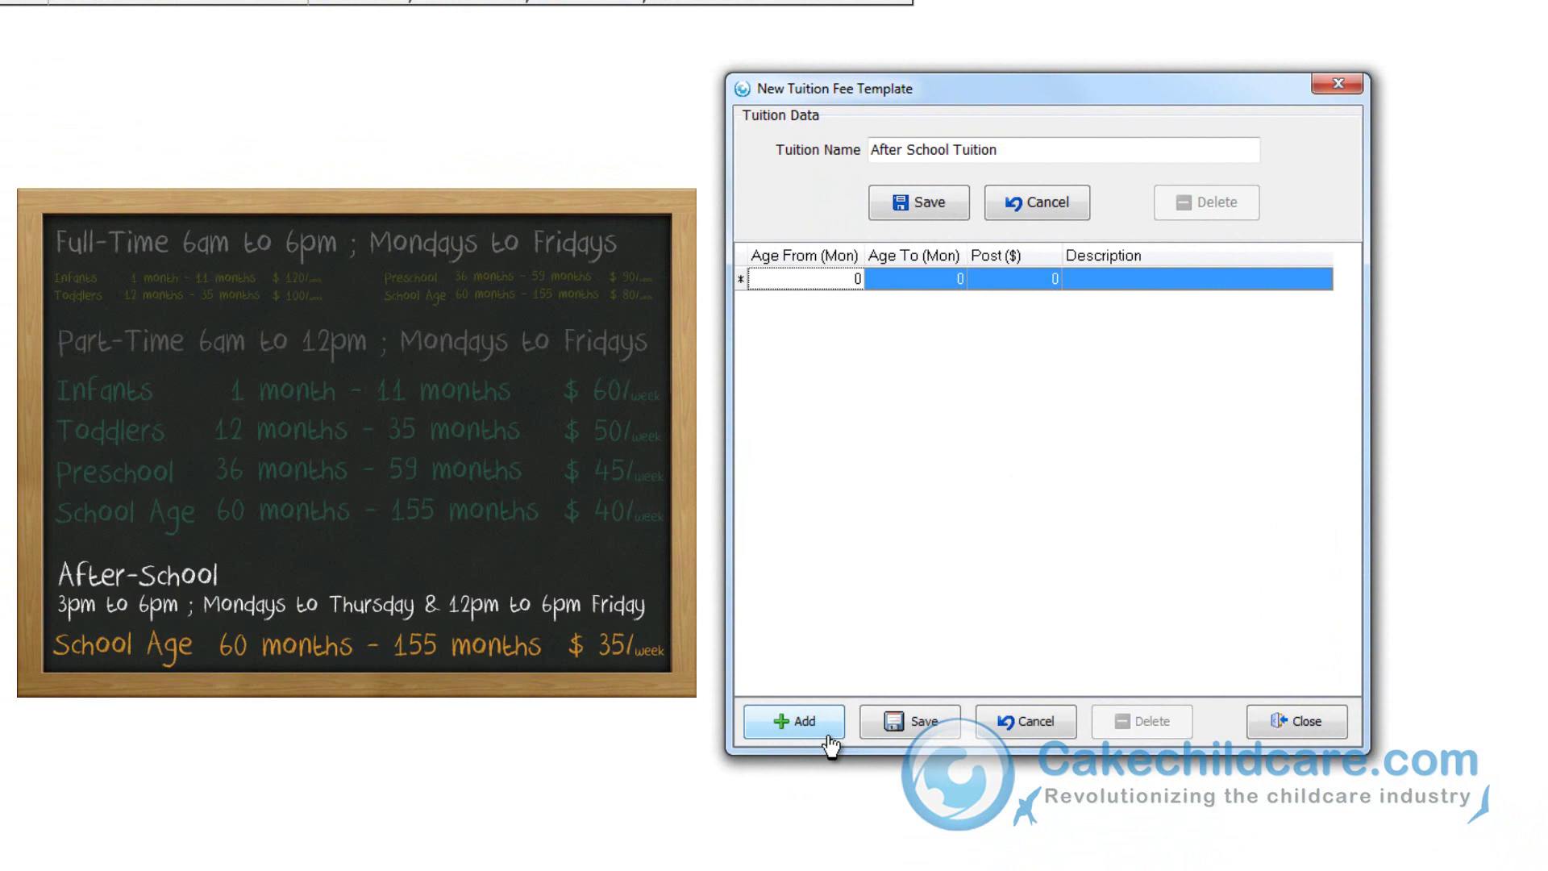
{"action": "type", "text": "60"}
{"action": "key", "text": "Tab"}
{"action": "type", "text": "155"}
{"action": "key", "text": "Tab"}
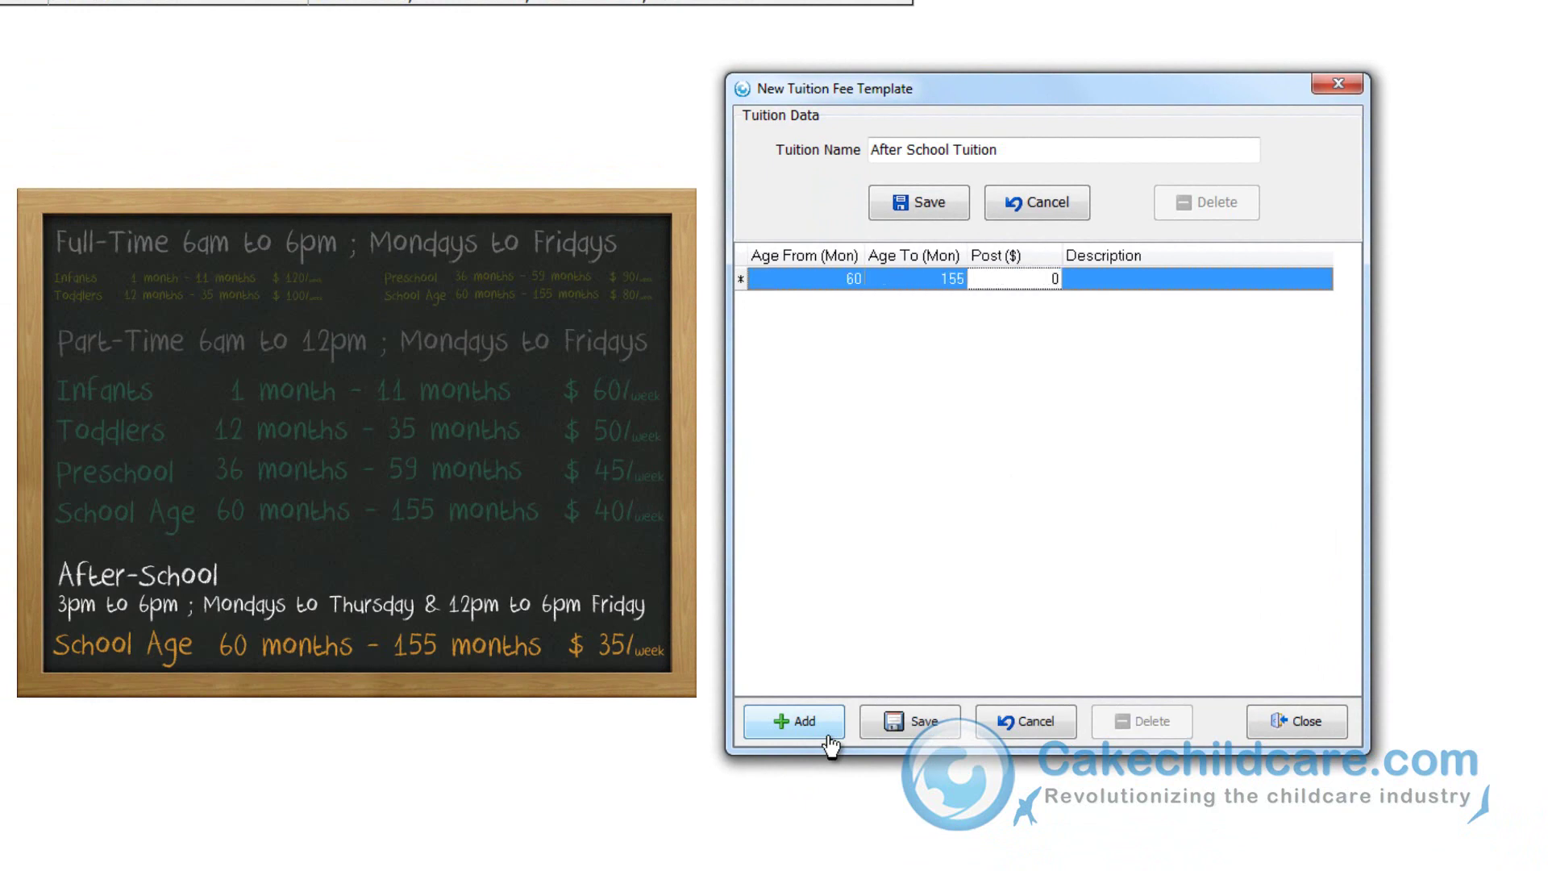
{"action": "type", "text": "35"}
{"action": "key", "text": "Tab"}
{"action": "type", "text": "After School Tuition"}
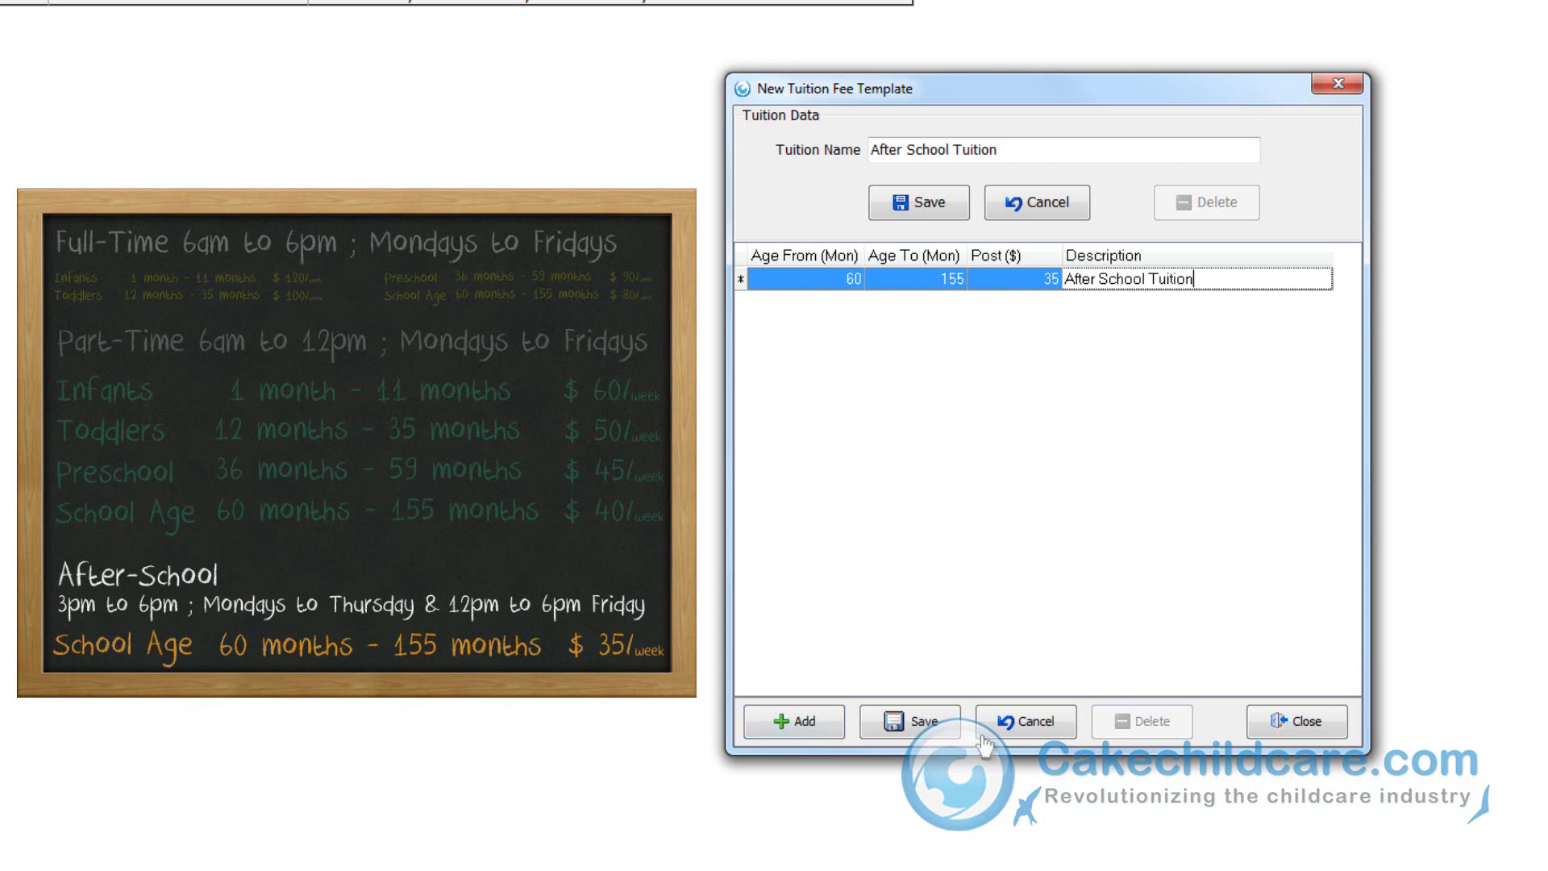
{"action": "left_click", "coordinate": [952, 736]}
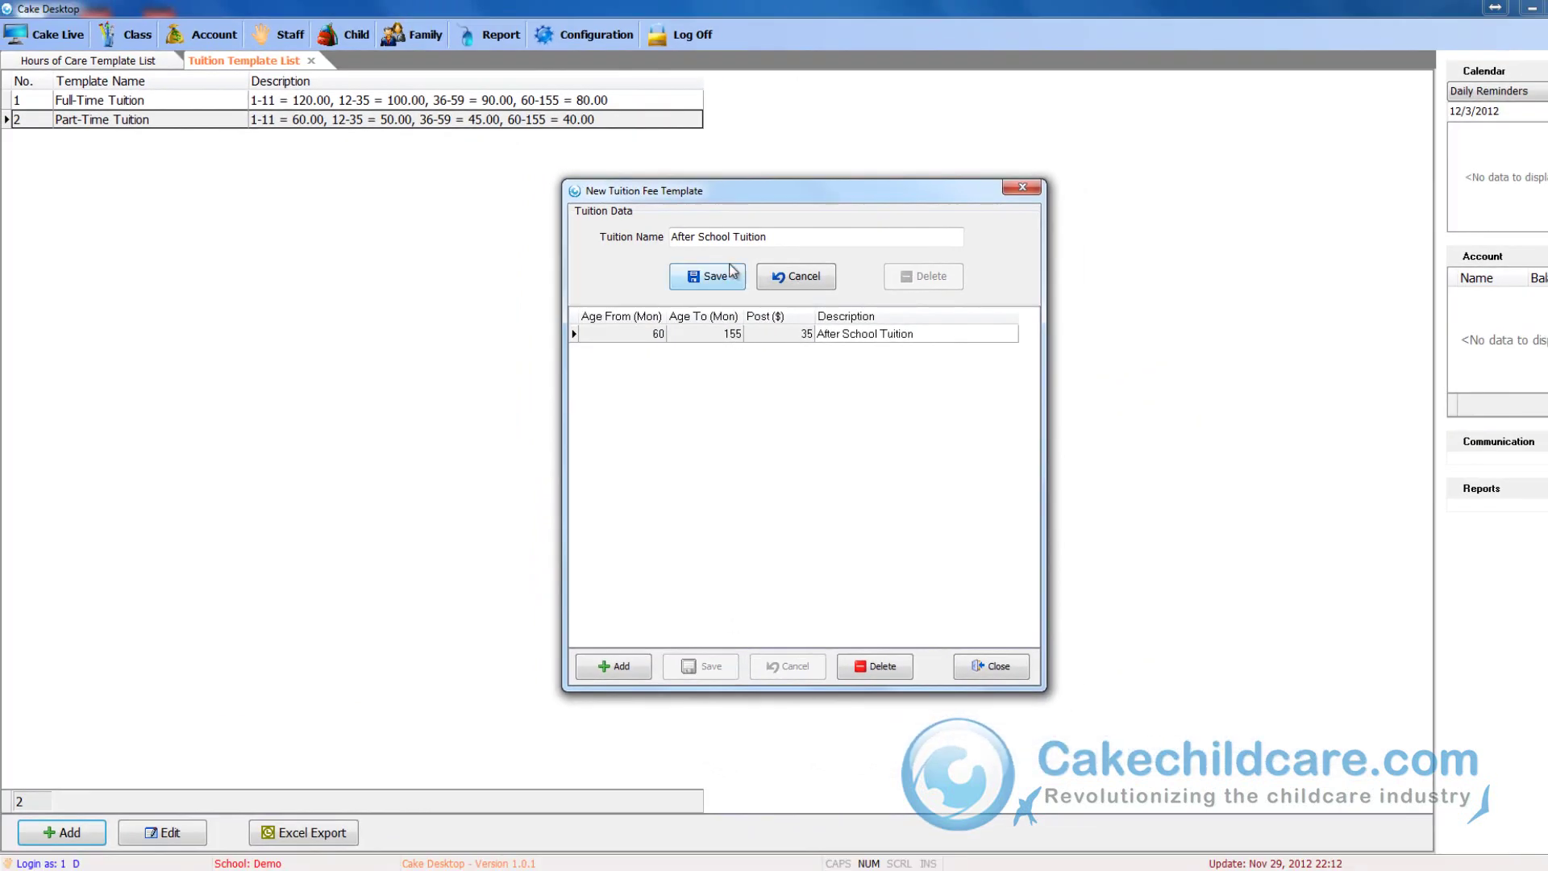
{"action": "left_click", "coordinate": [733, 282]}
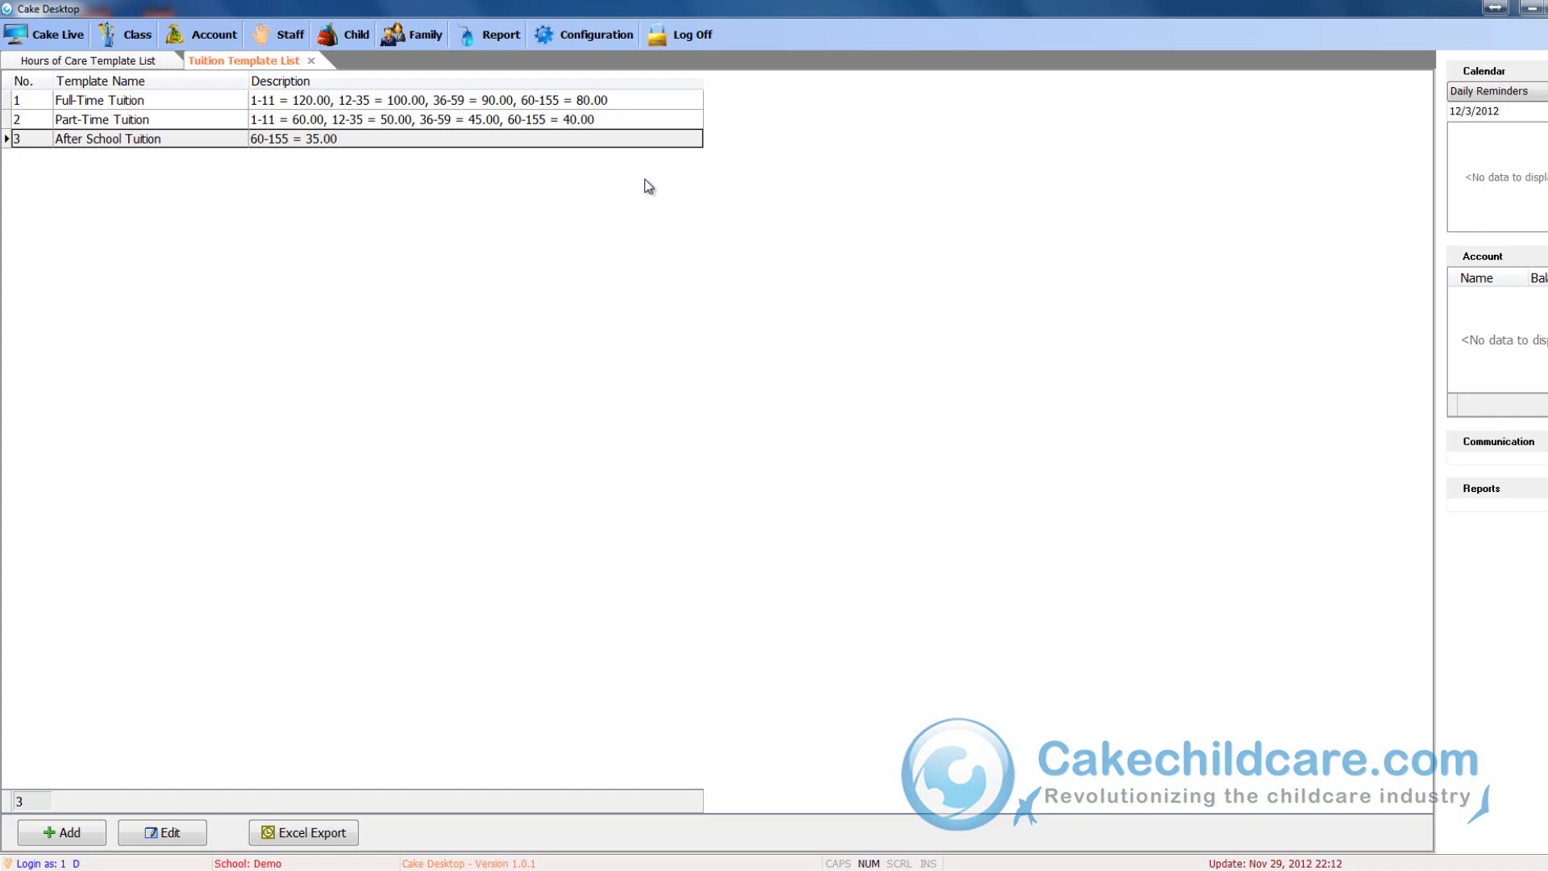
Step: Start a new Early Drop-off template named 'Normal Rates'
{"action": "left_click", "coordinate": [589, 33]}
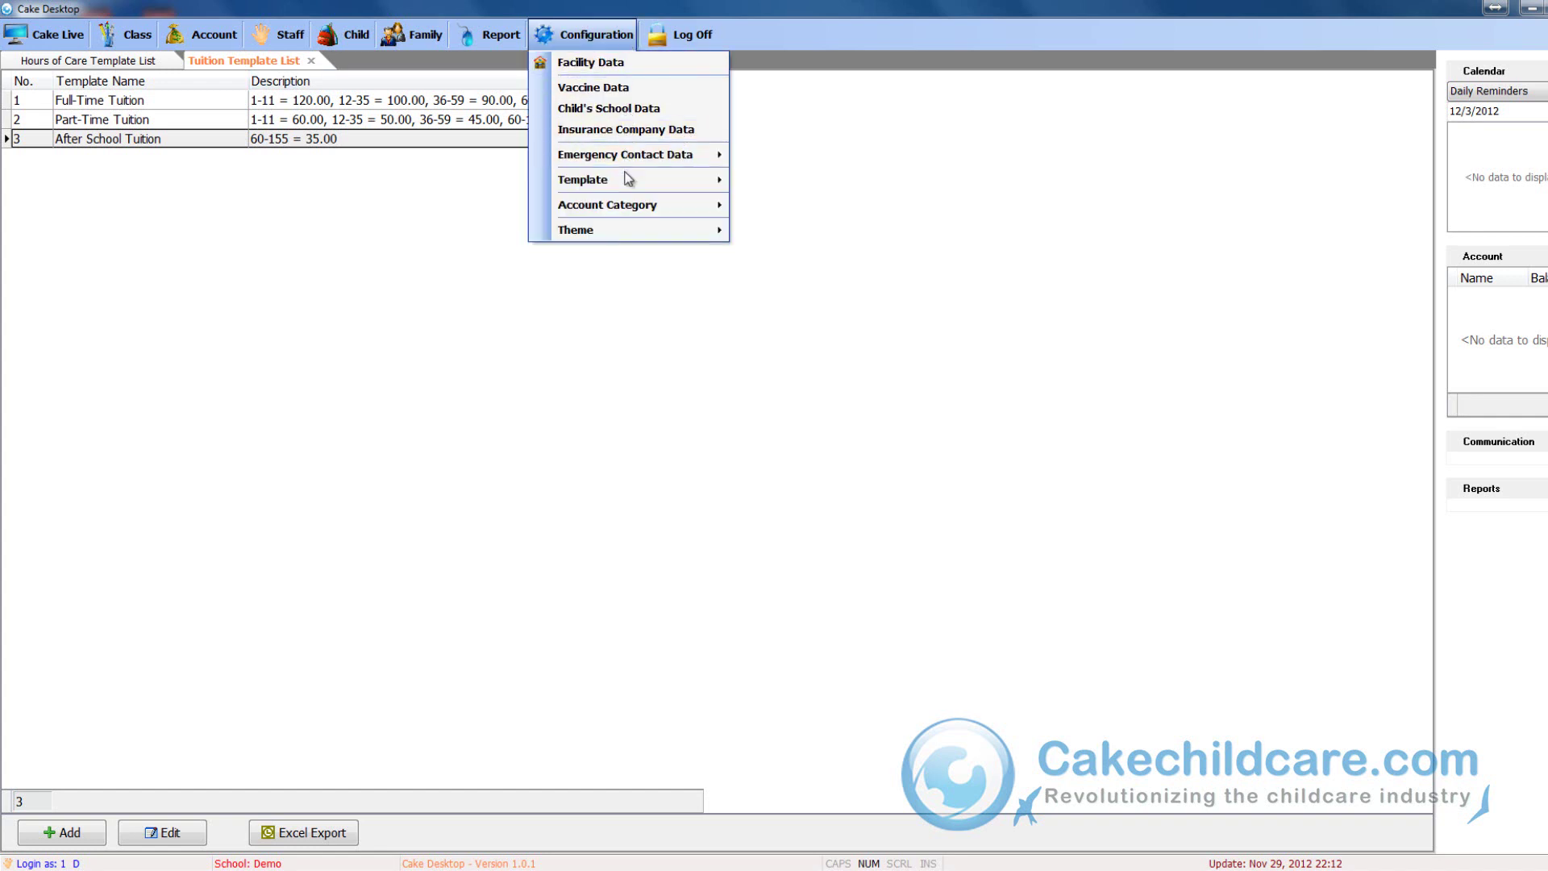
{"action": "mouse_move", "coordinate": [628, 178]}
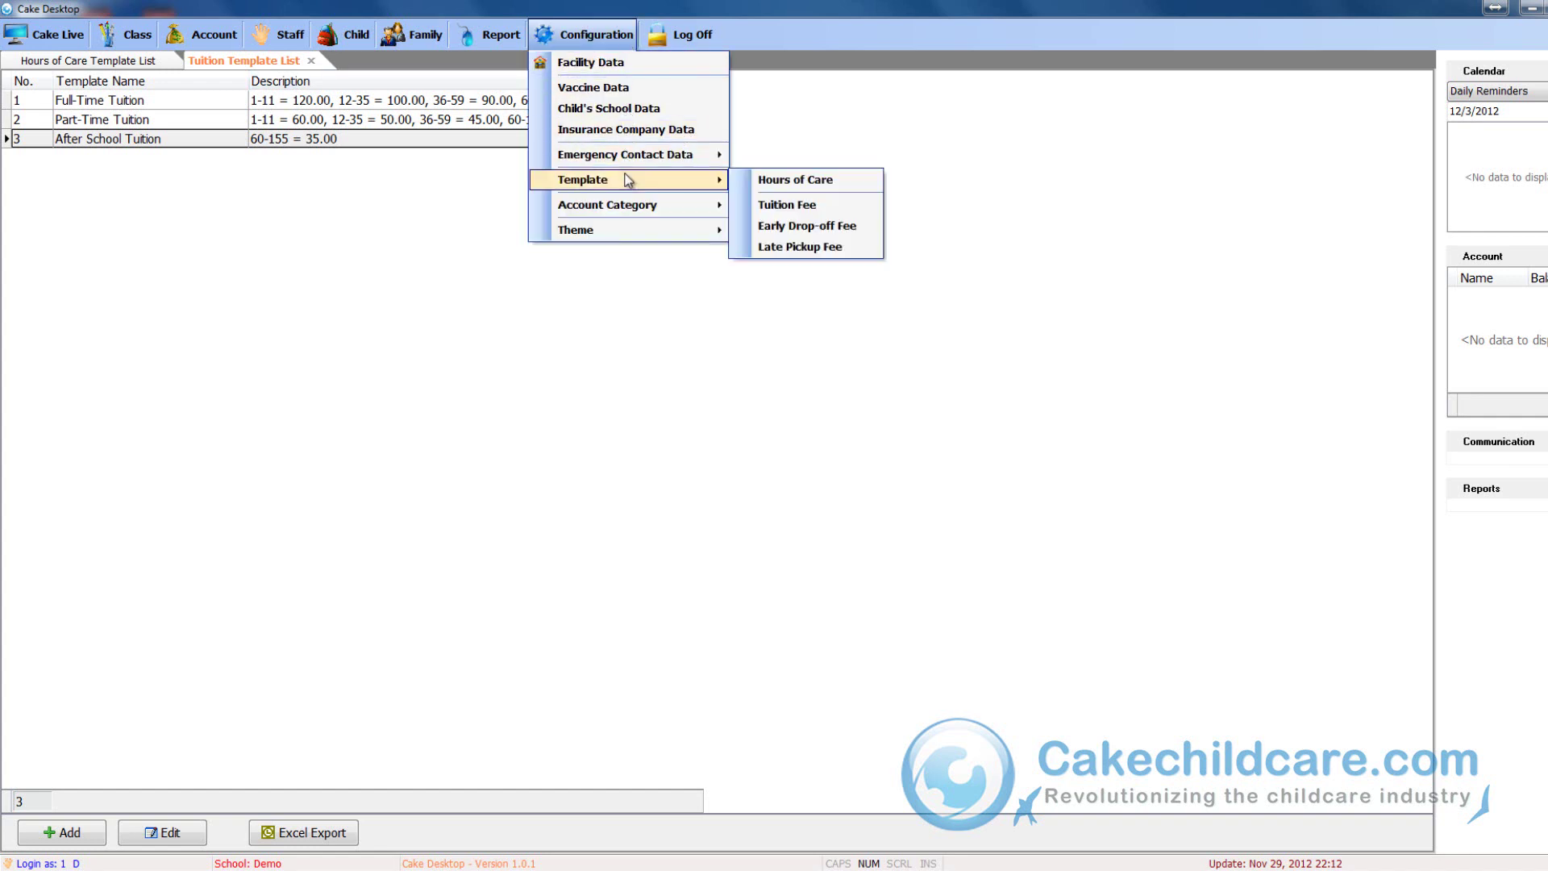
{"action": "left_click", "coordinate": [754, 230]}
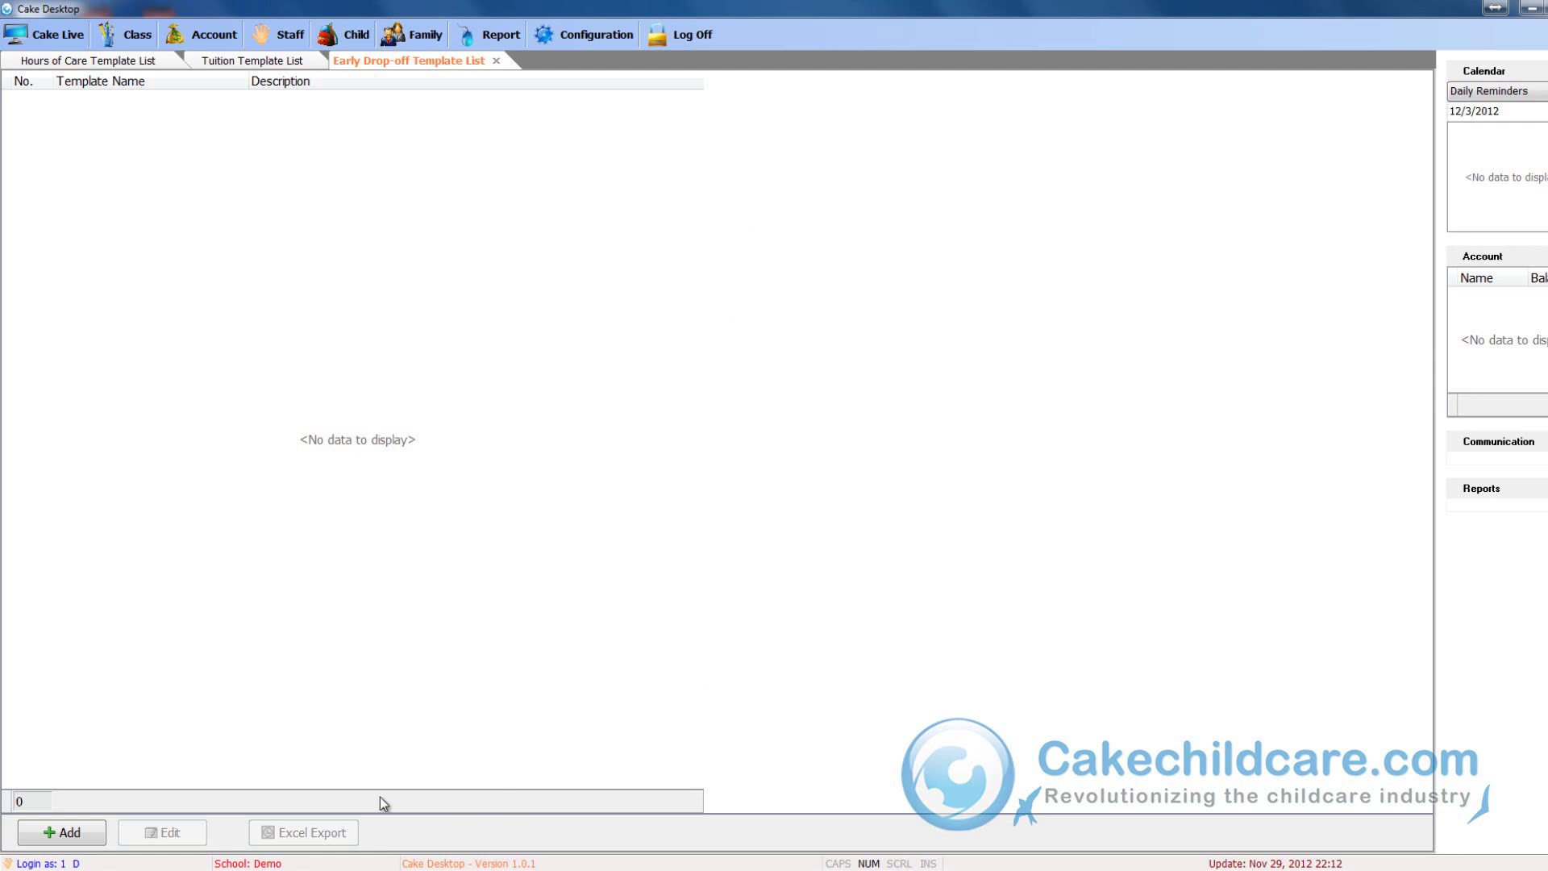
{"action": "left_click", "coordinate": [102, 828]}
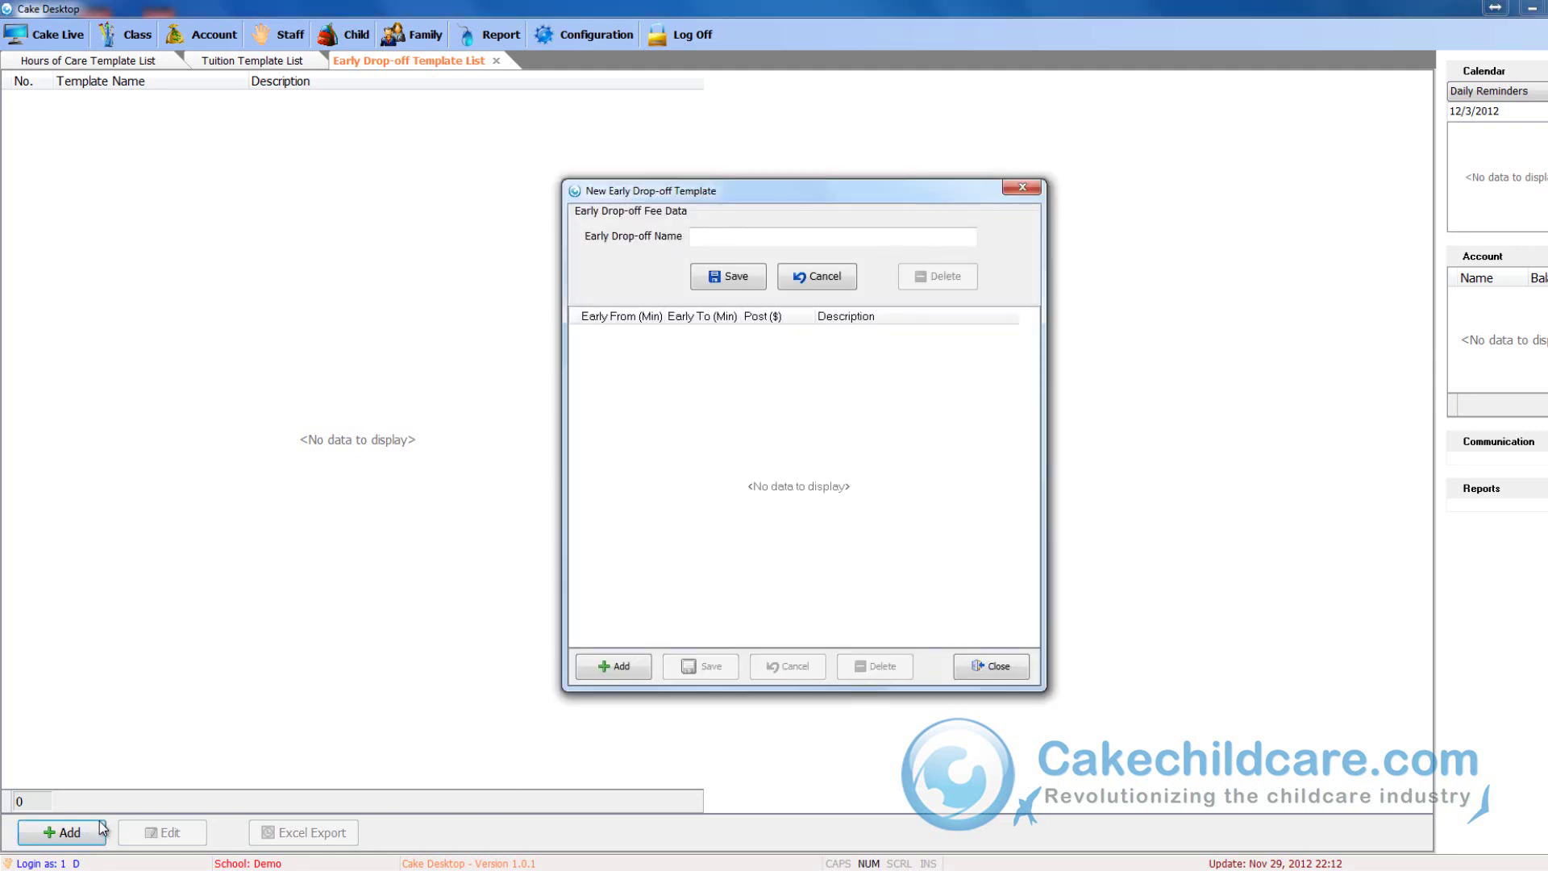
{"action": "type", "text": "Normal Rates"}
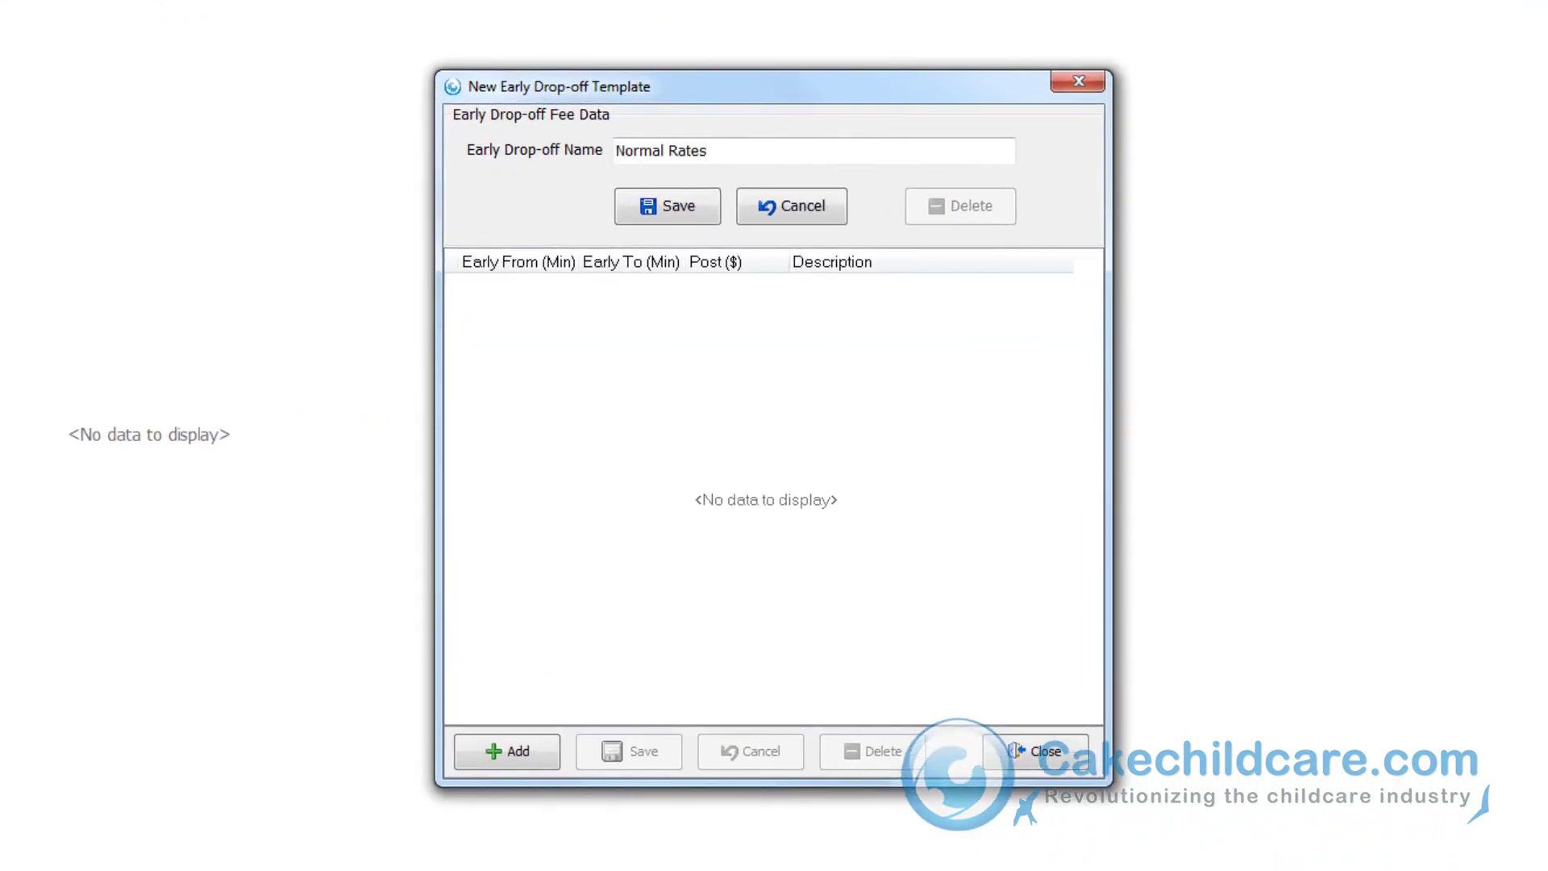
Step: Add the 1–5 minute band with no fee and the 6–15 minute band at 10
{"action": "left_click", "coordinate": [549, 760]}
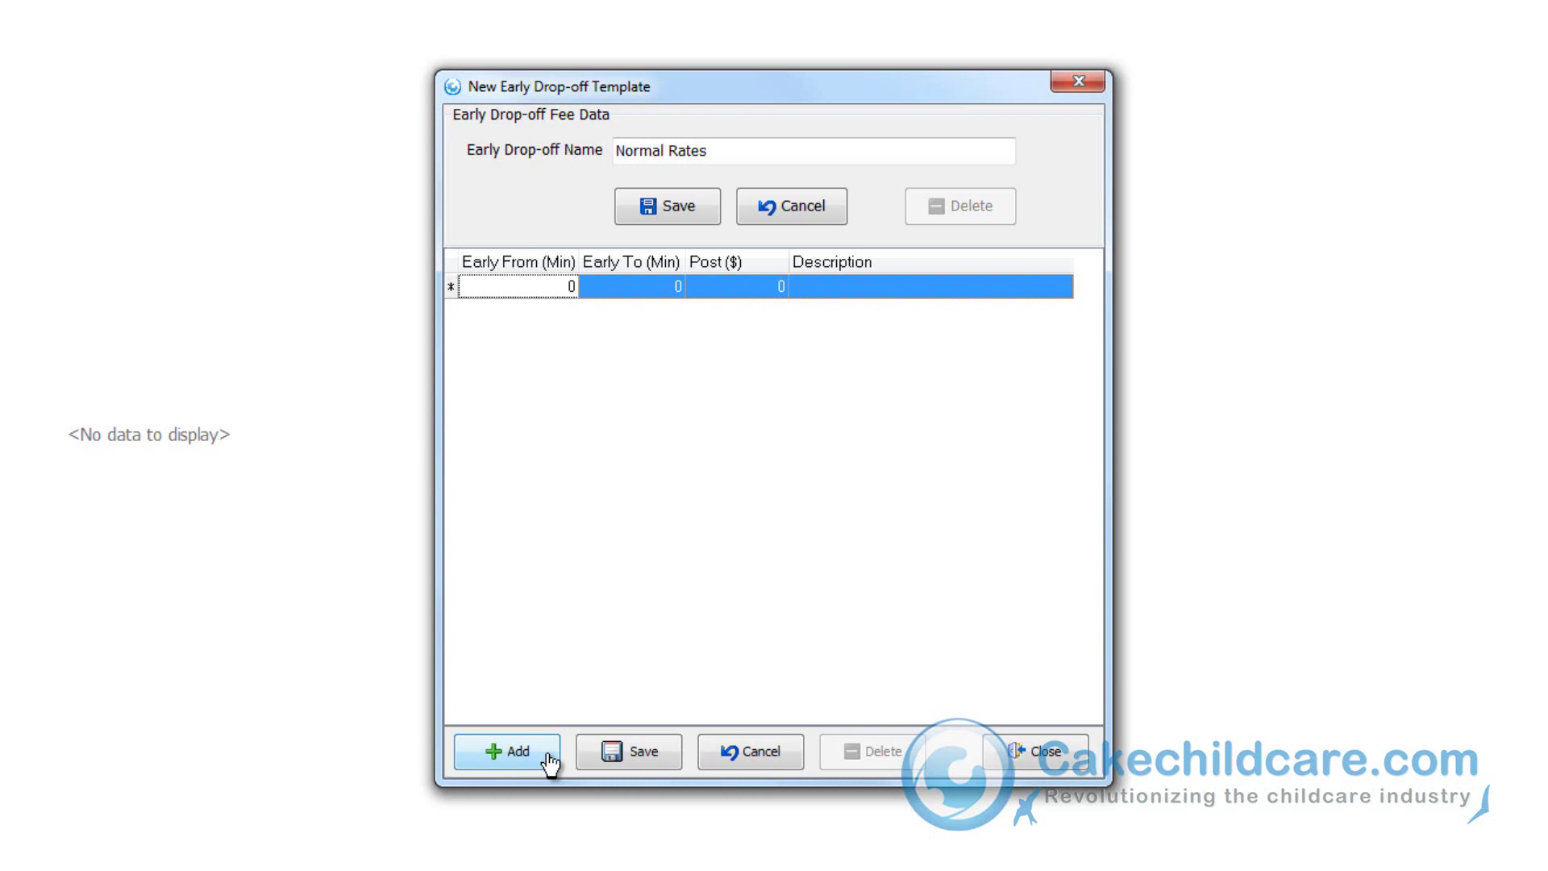
{"action": "type", "text": "1"}
{"action": "key", "text": "Tab"}
{"action": "type", "text": "5"}
{"action": "key", "text": "Tab"}
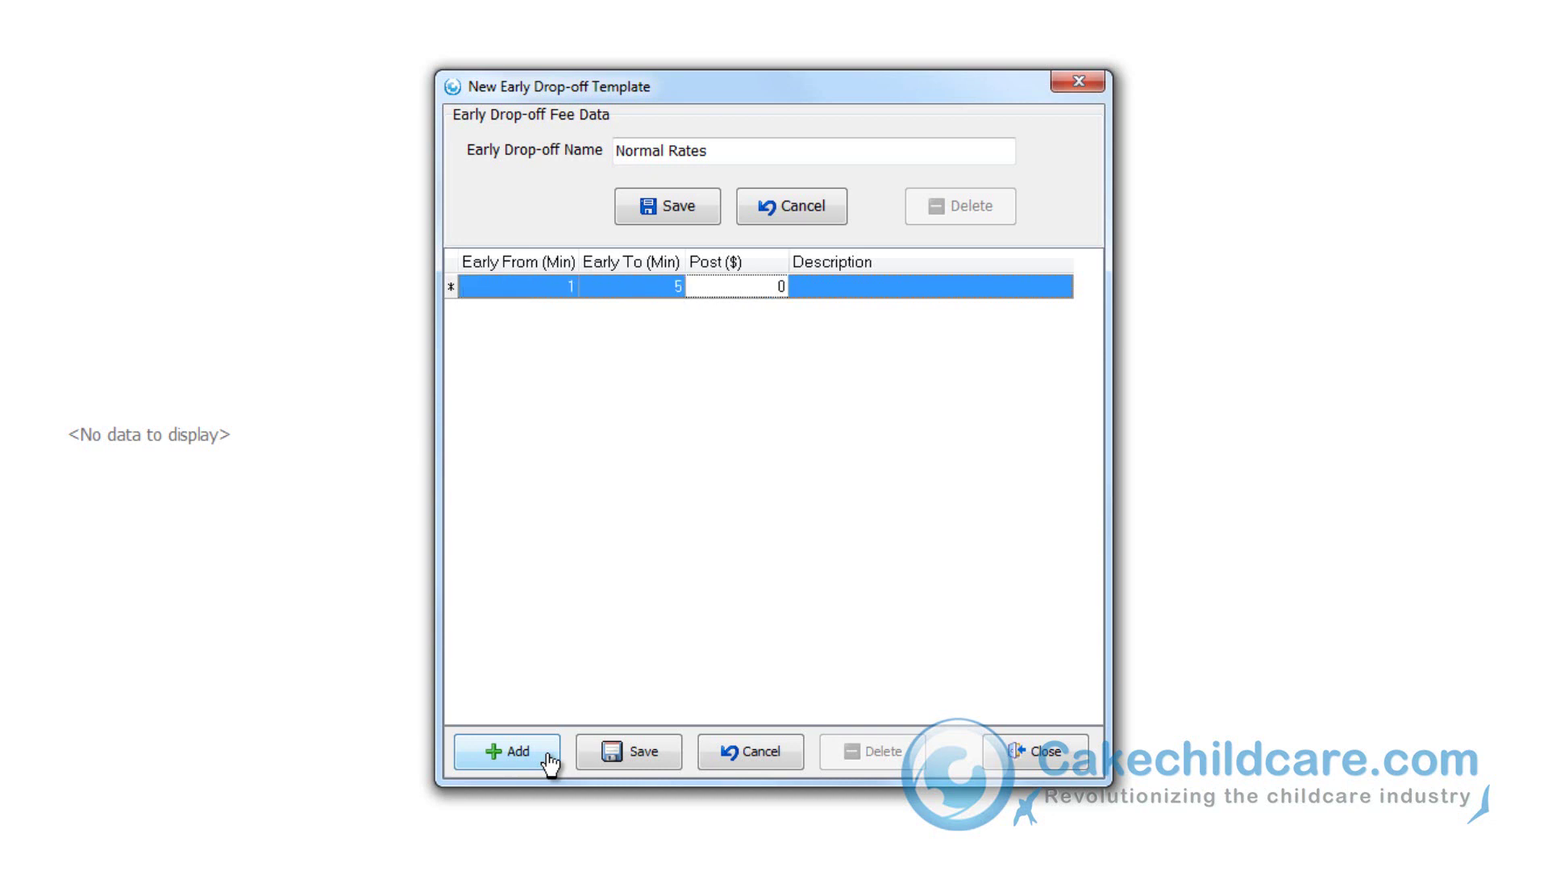
{"action": "key", "text": "Tab"}
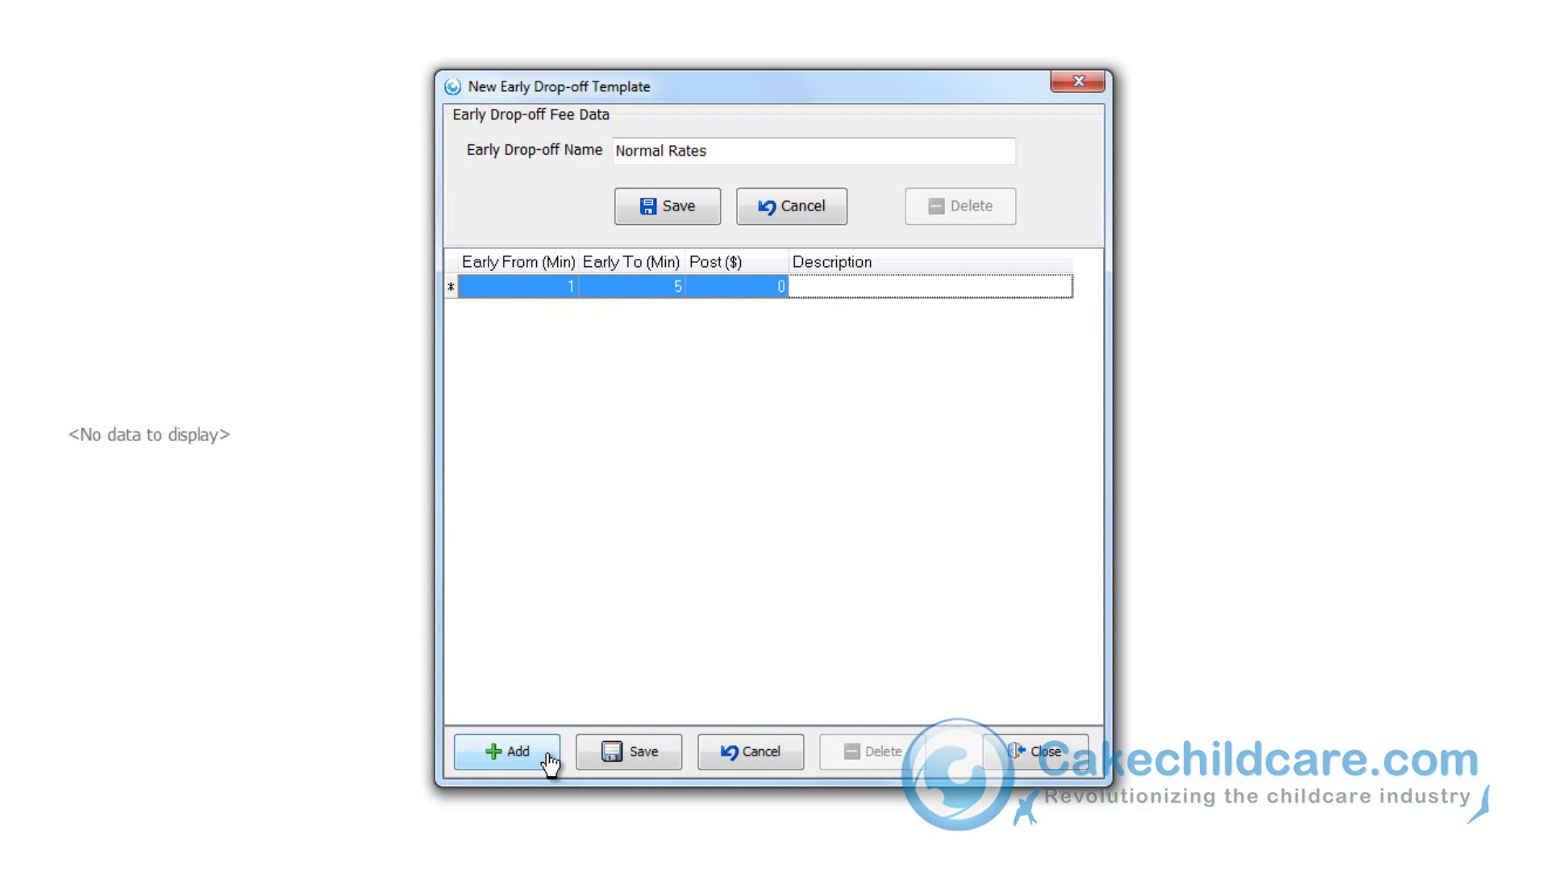
{"action": "key", "text": "Tab"}
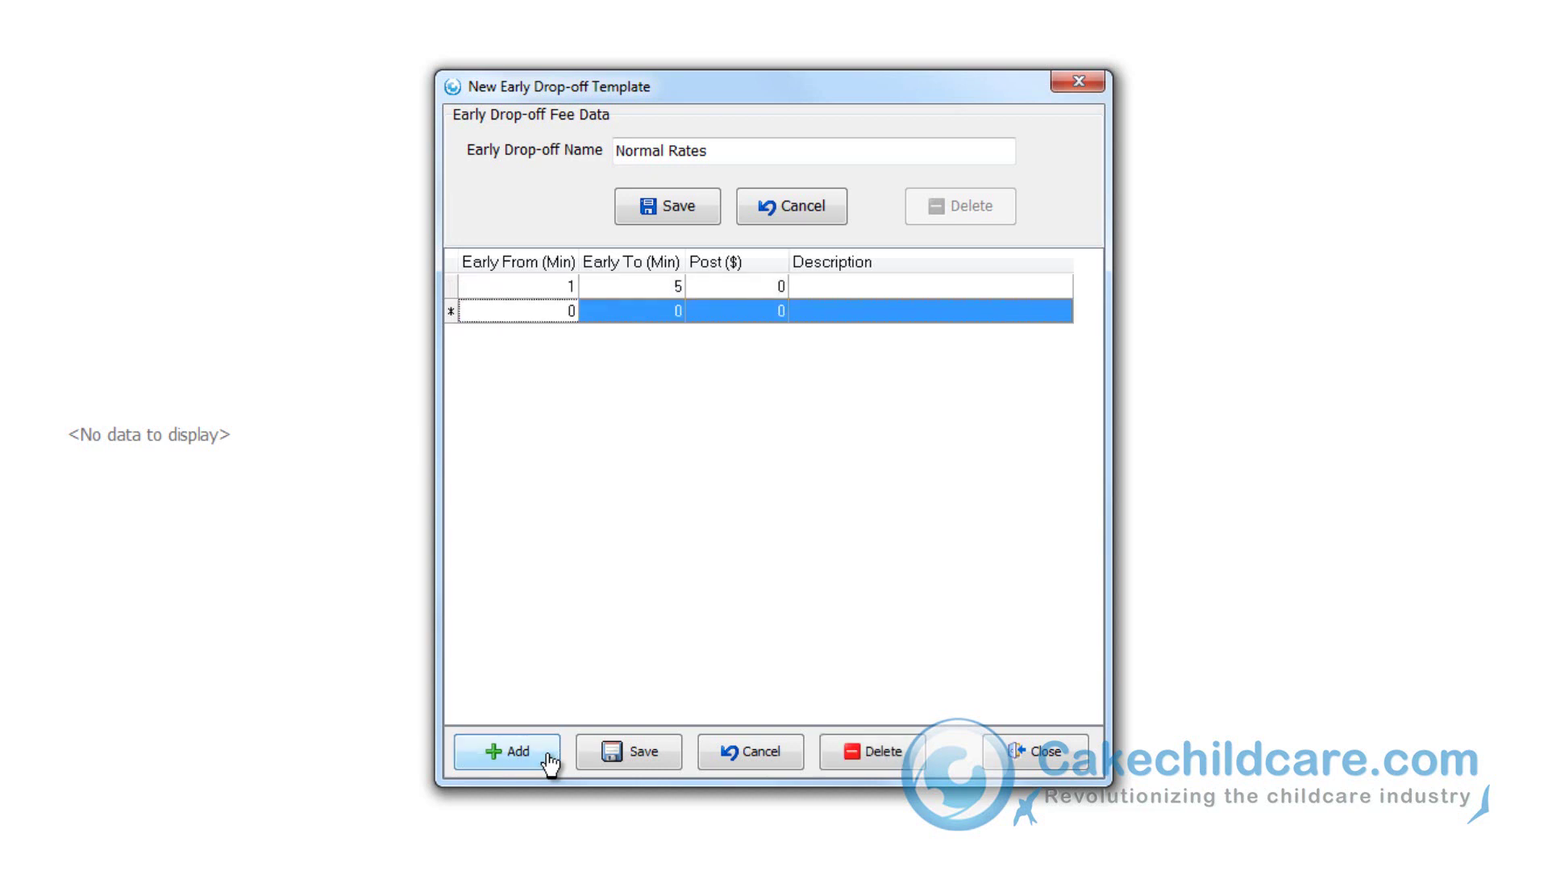
{"action": "type", "text": "6"}
{"action": "key", "text": "Tab"}
{"action": "type", "text": "15"}
{"action": "key", "text": "Tab"}
{"action": "type", "text": "10"}
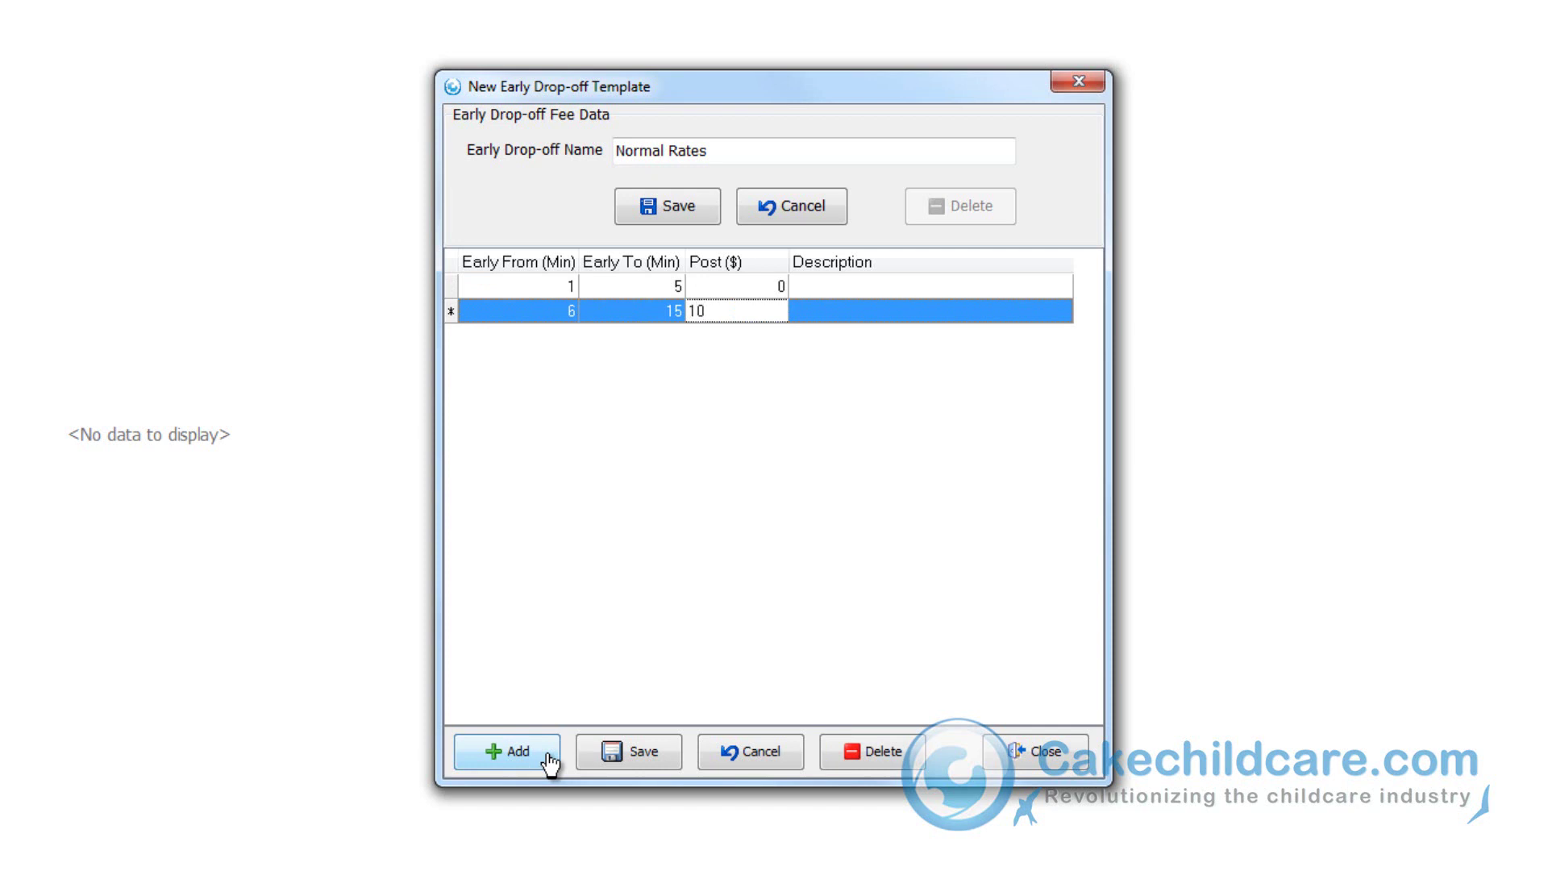
{"action": "left_click", "coordinate": [548, 760]}
Step: Add the 16–30 minute band at 20
{"action": "type", "text": "16"}
{"action": "key", "text": "Tab"}
{"action": "type", "text": "30"}
{"action": "key", "text": "Tab"}
{"action": "type", "text": "20"}
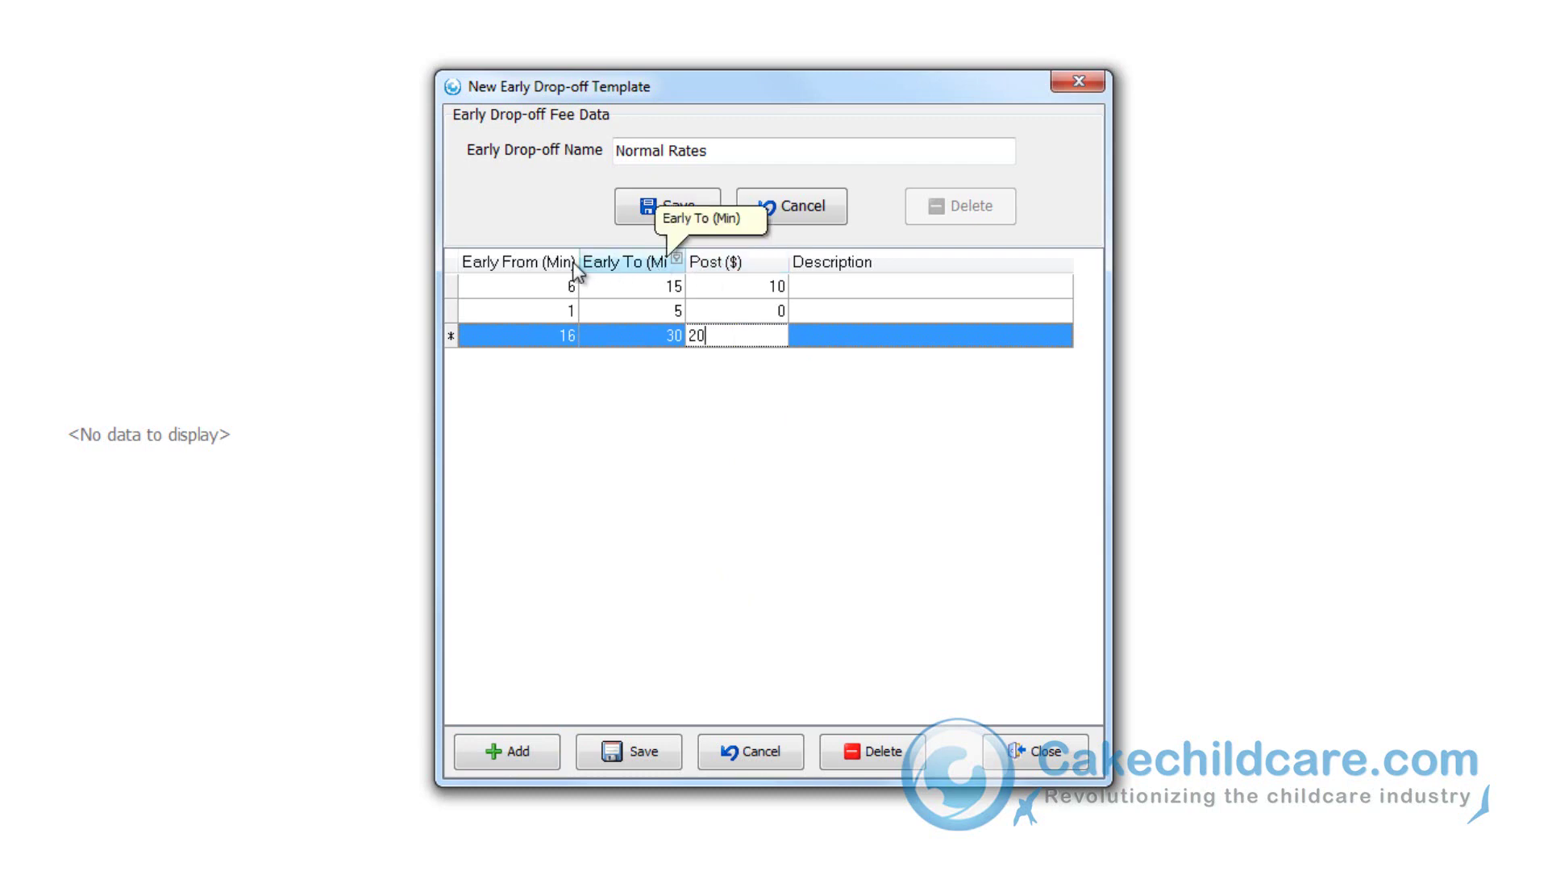
Step: Describe the bands 'No Fee', 'Early Drop off Fee' and 'Very Early Drop off Fee', then save
{"action": "left_click", "coordinate": [511, 263]}
{"action": "left_click", "coordinate": [951, 286]}
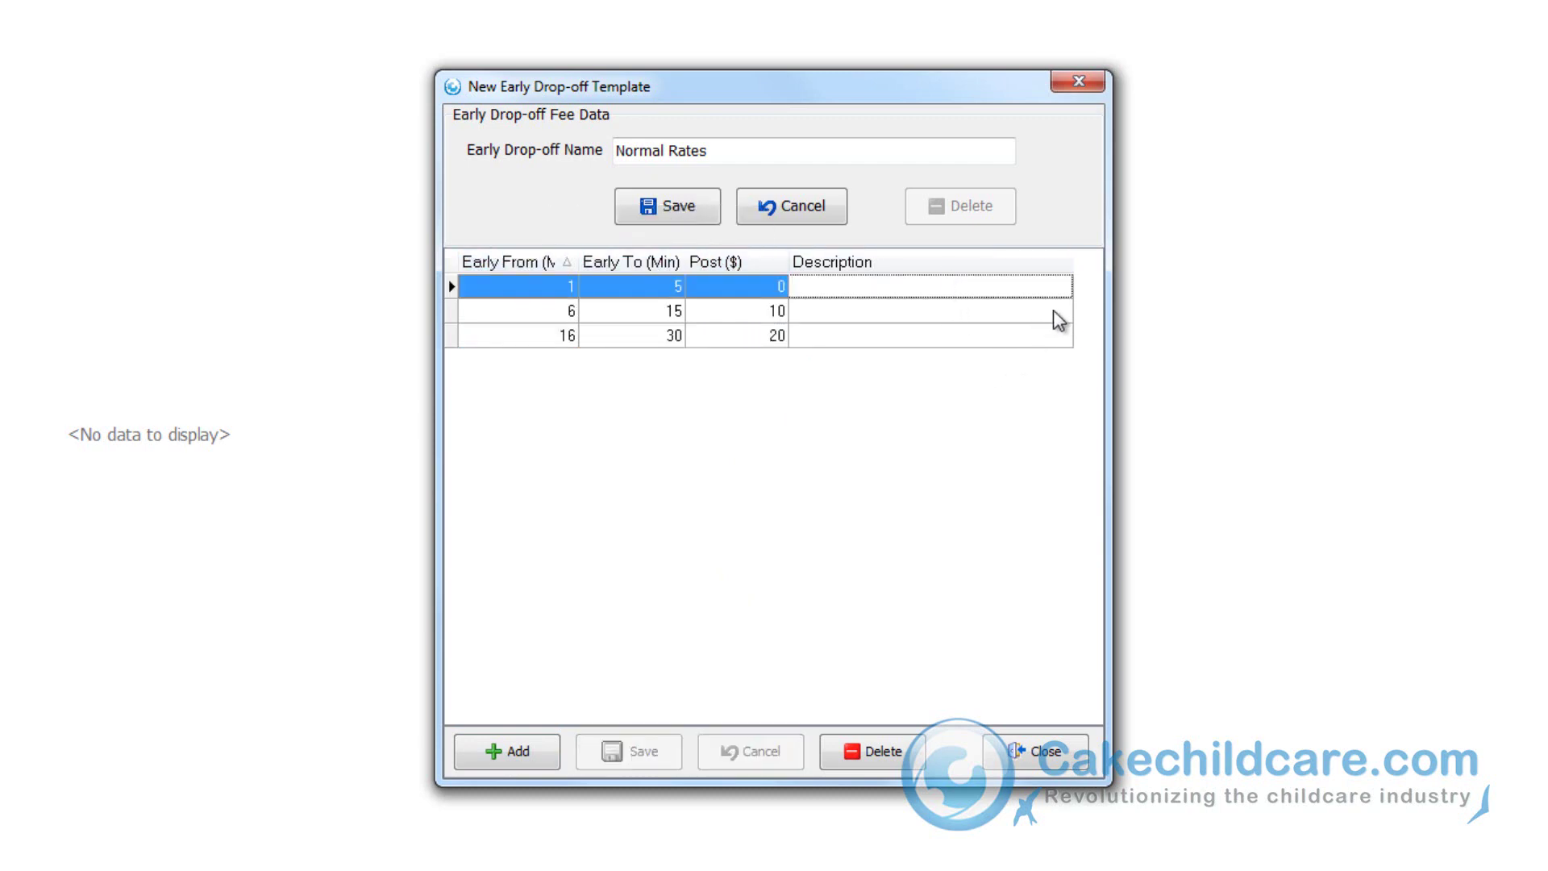
{"action": "type", "text": "No Fee"}
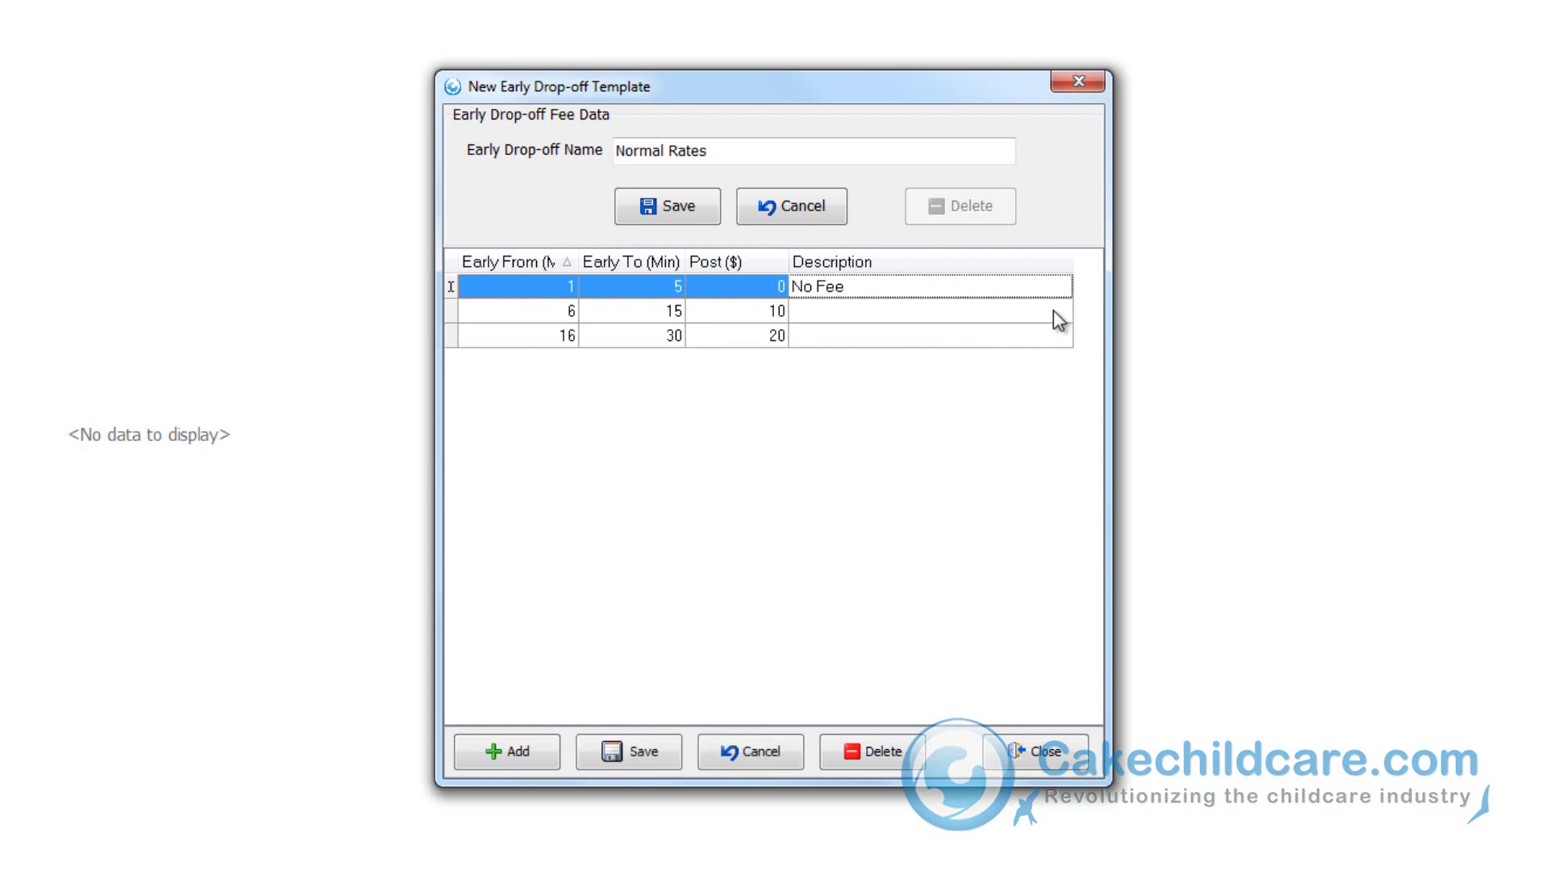
{"action": "left_click", "coordinate": [1053, 310]}
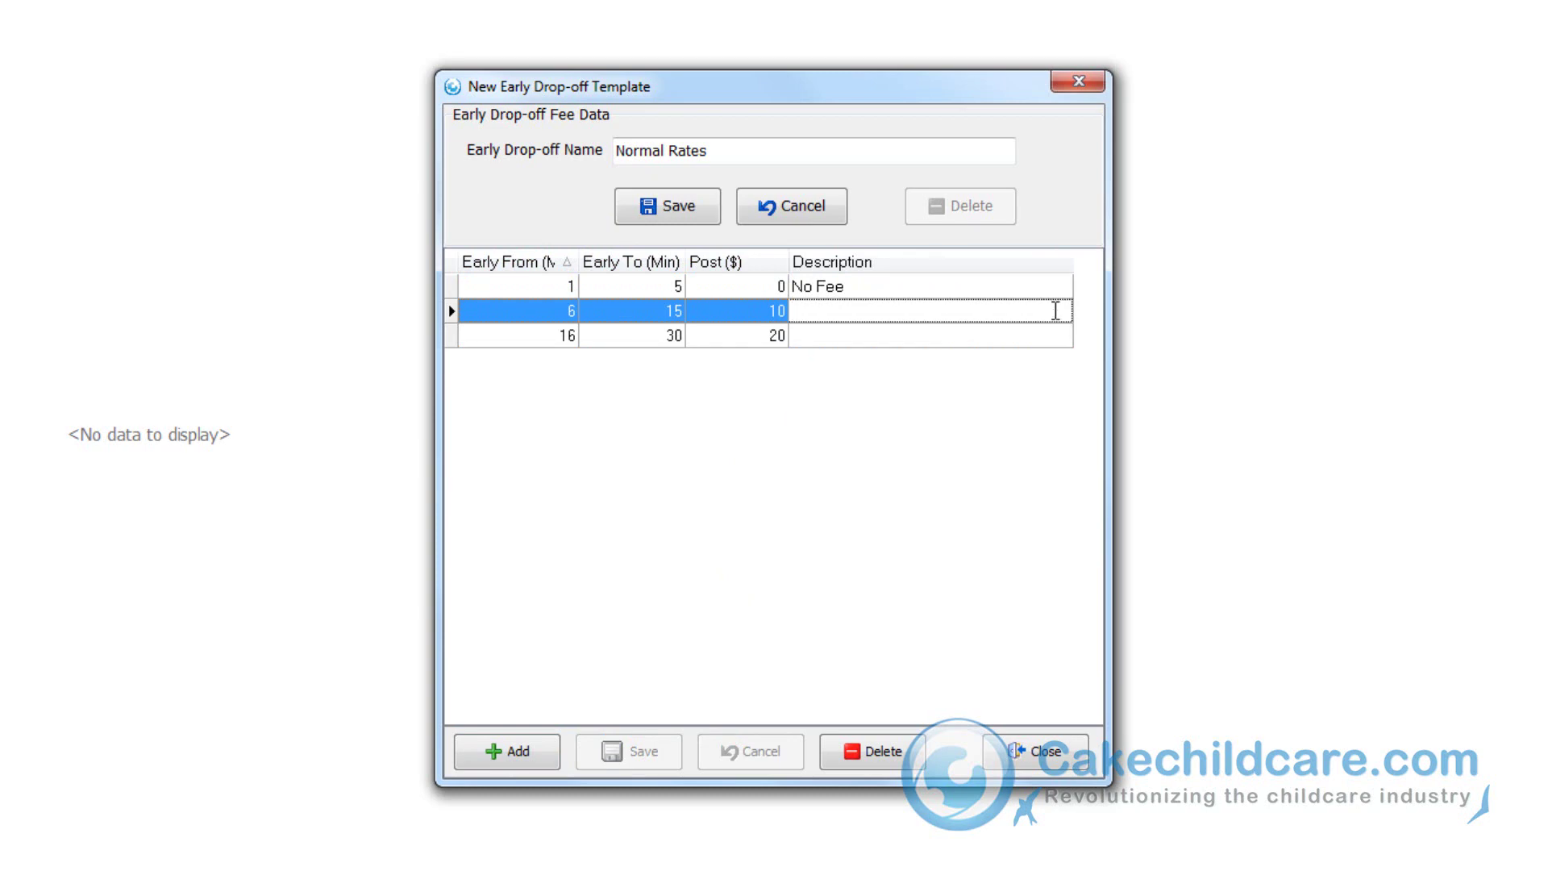
{"action": "type", "text": "Early Drop off Fee"}
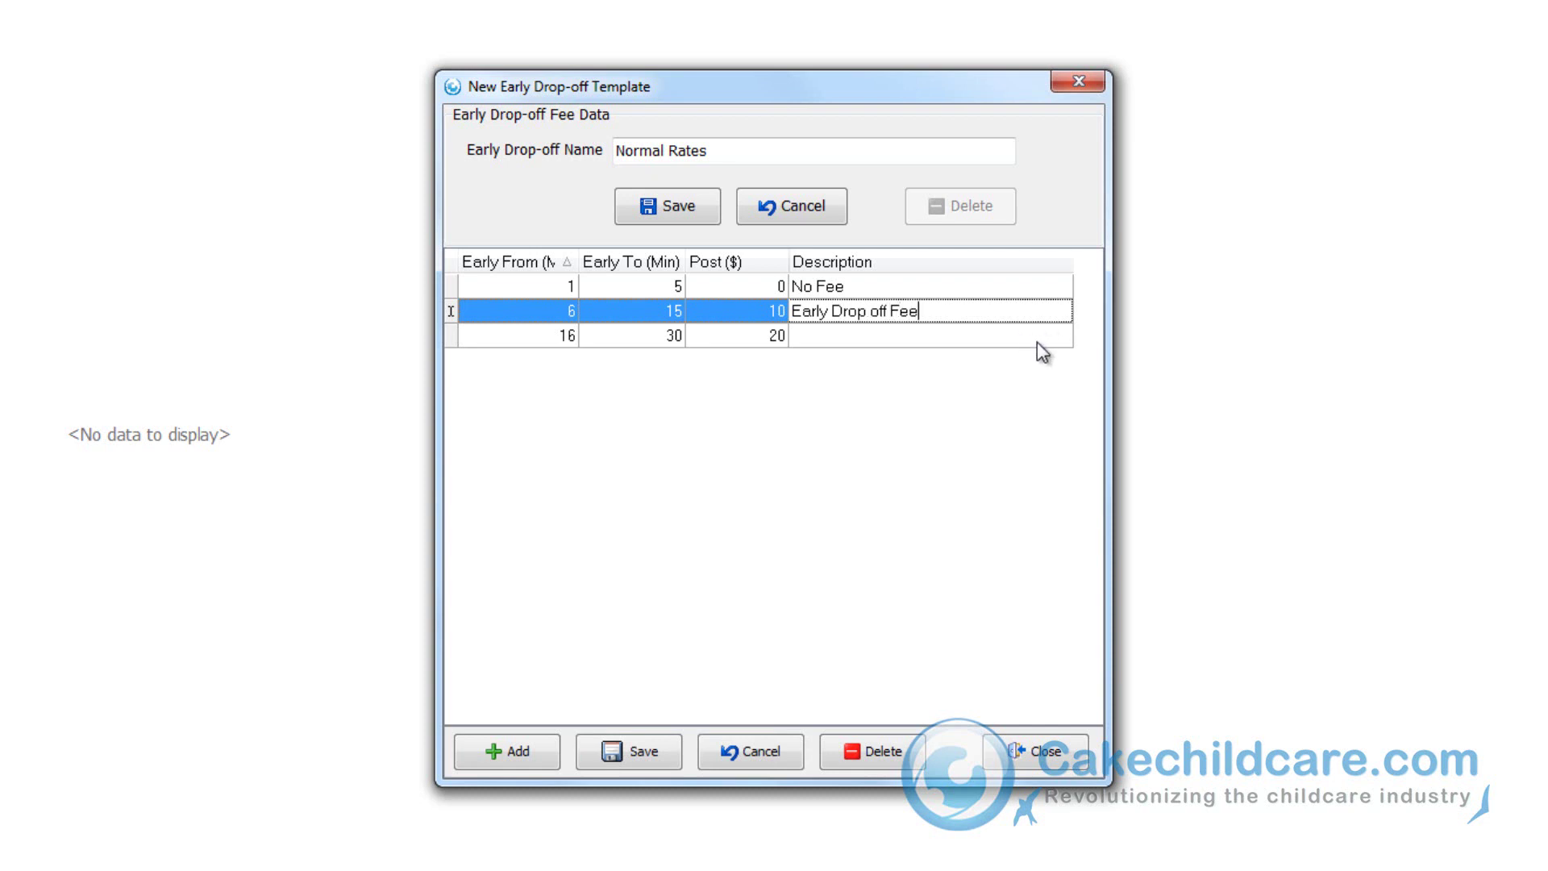
{"action": "left_click", "coordinate": [1037, 342]}
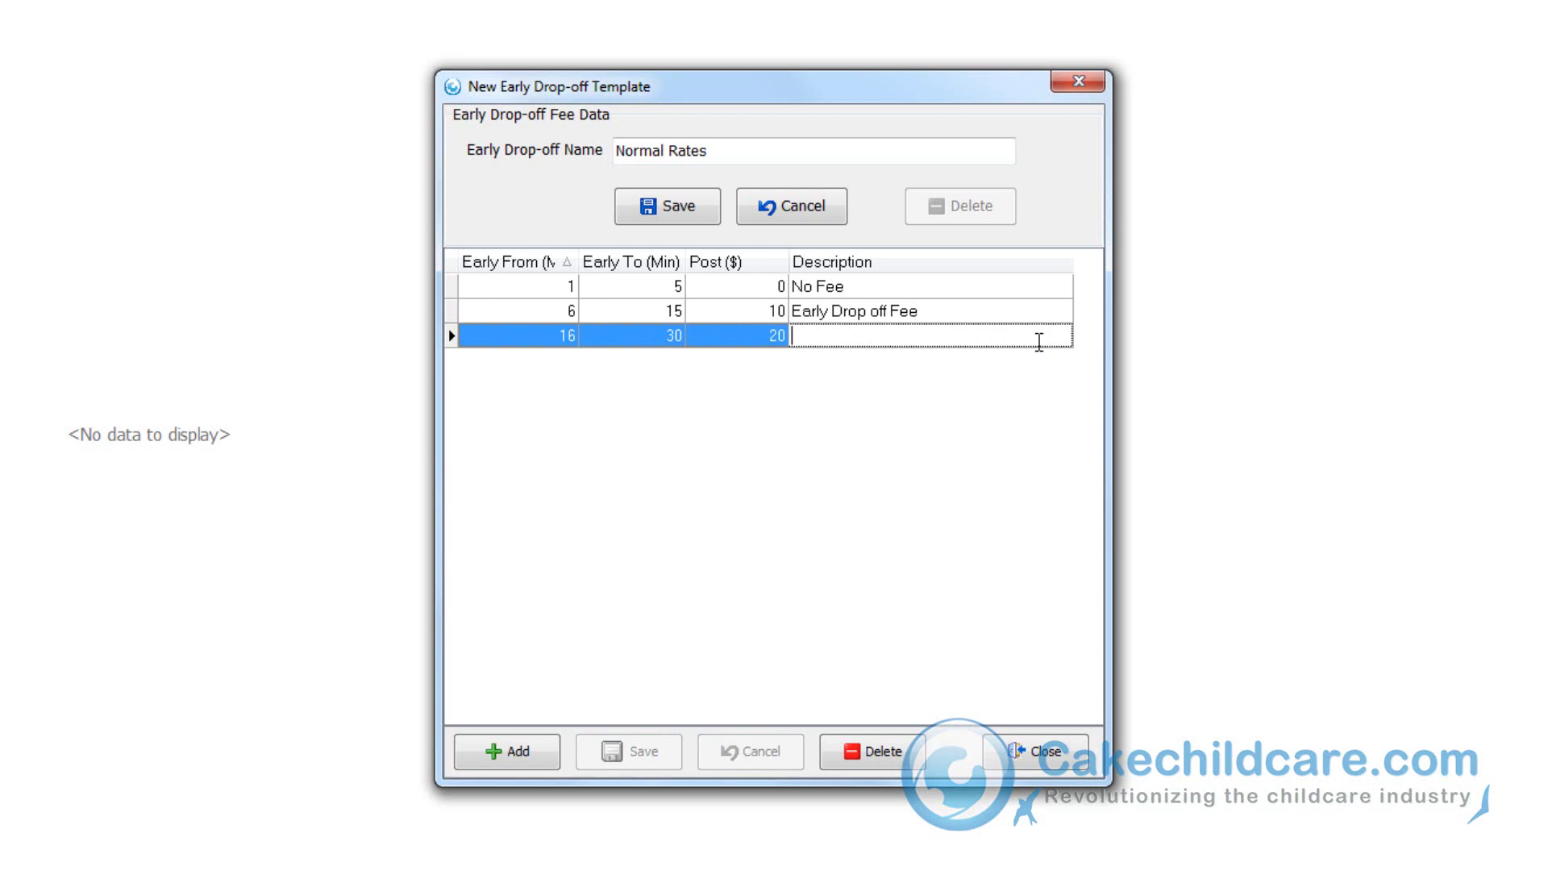
{"action": "type", "text": "Very Early Drop off Fee"}
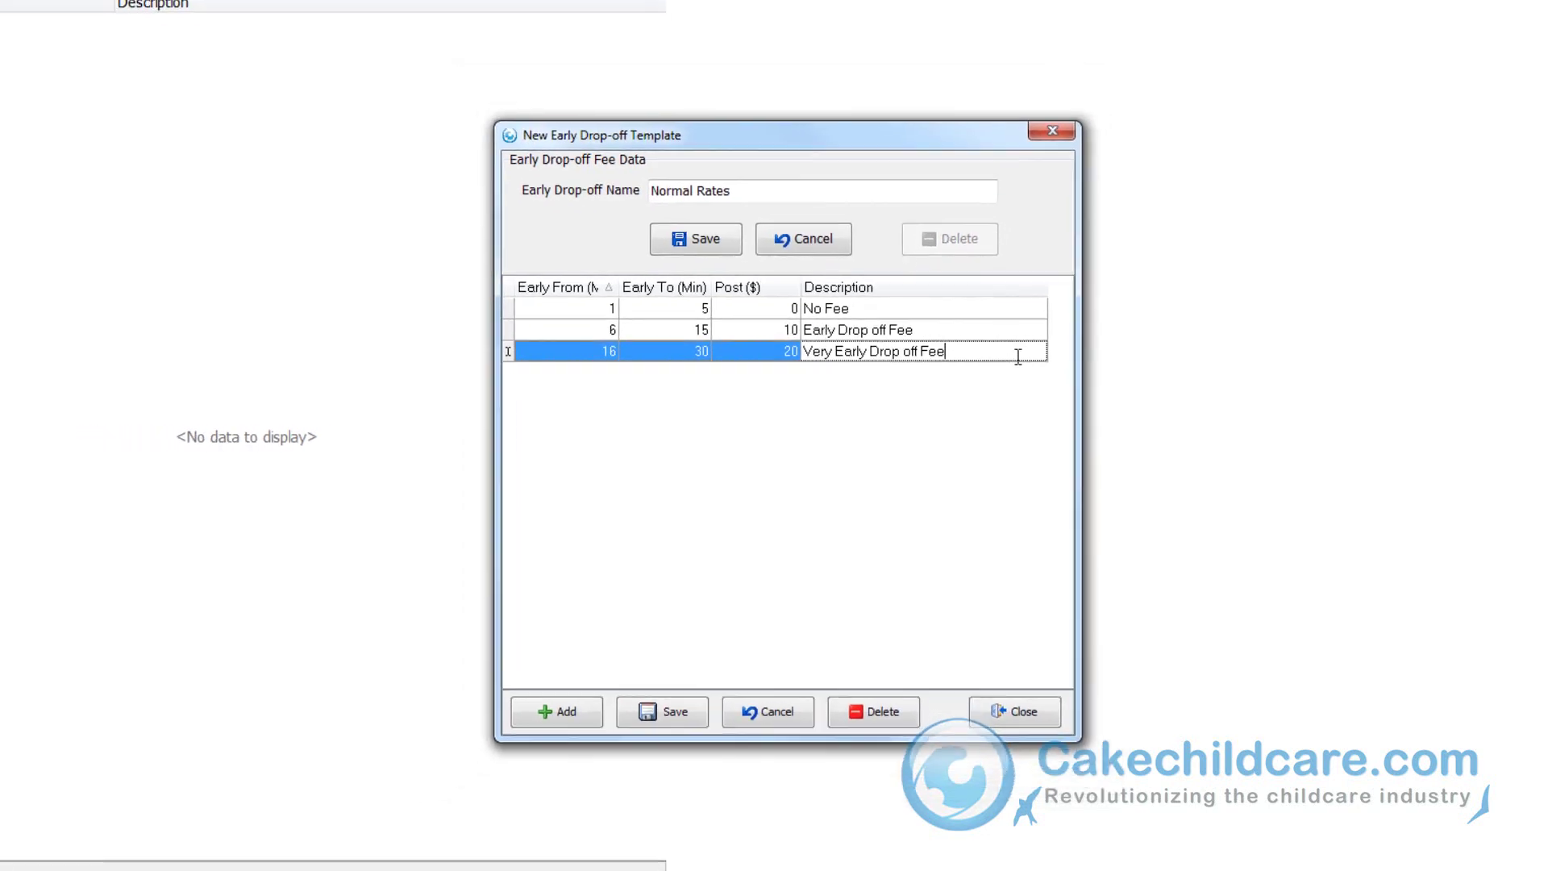
{"action": "left_click", "coordinate": [628, 752]}
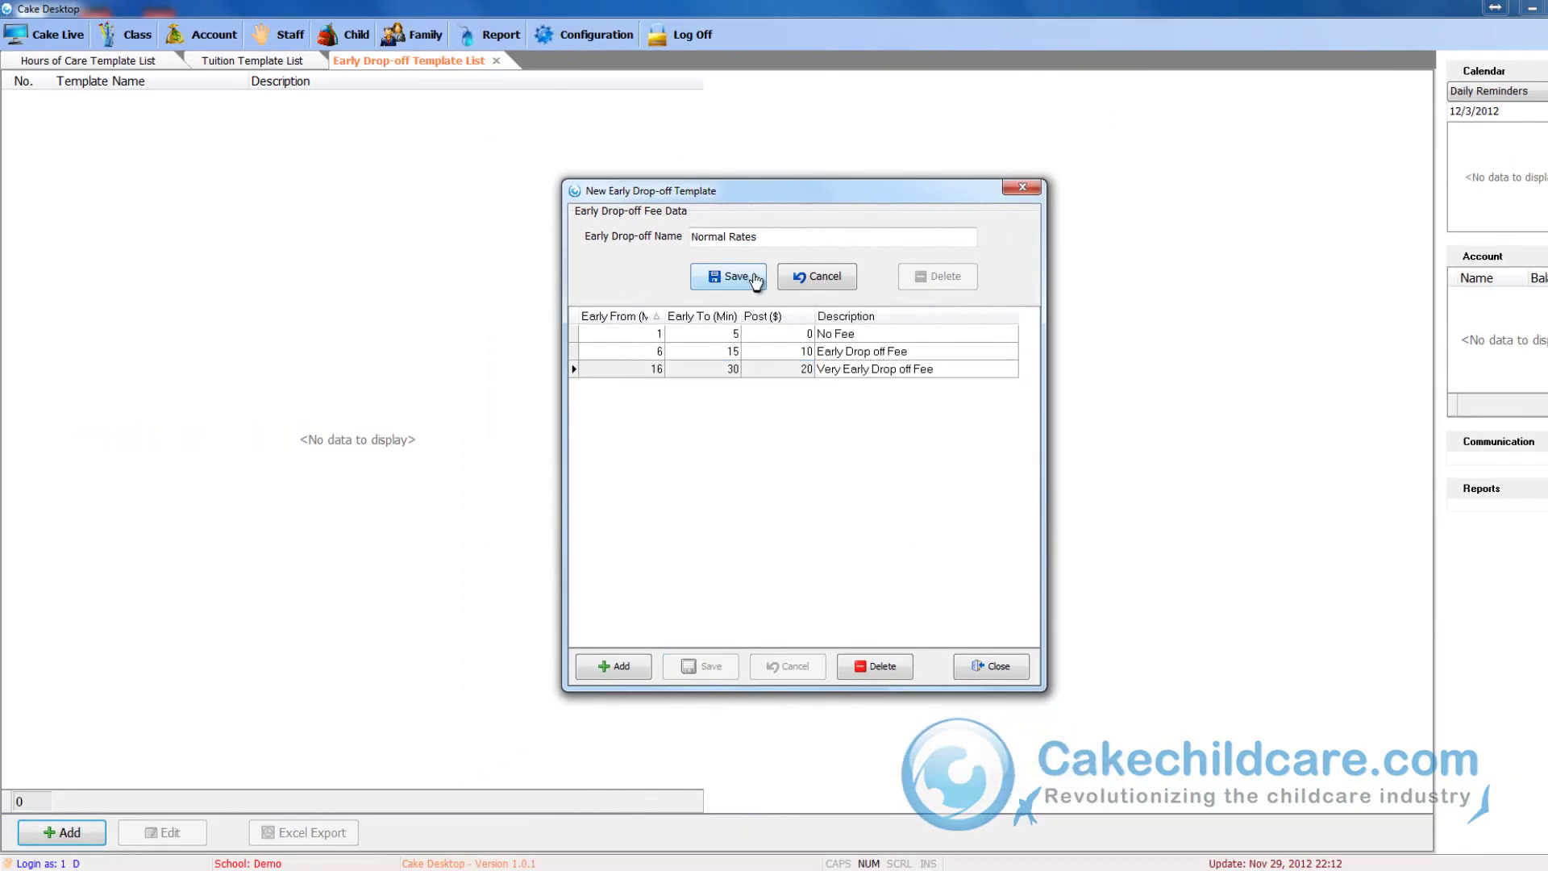
Step: Save the drop-off template and open the Late Pickup Fee template list
{"action": "left_click", "coordinate": [756, 278]}
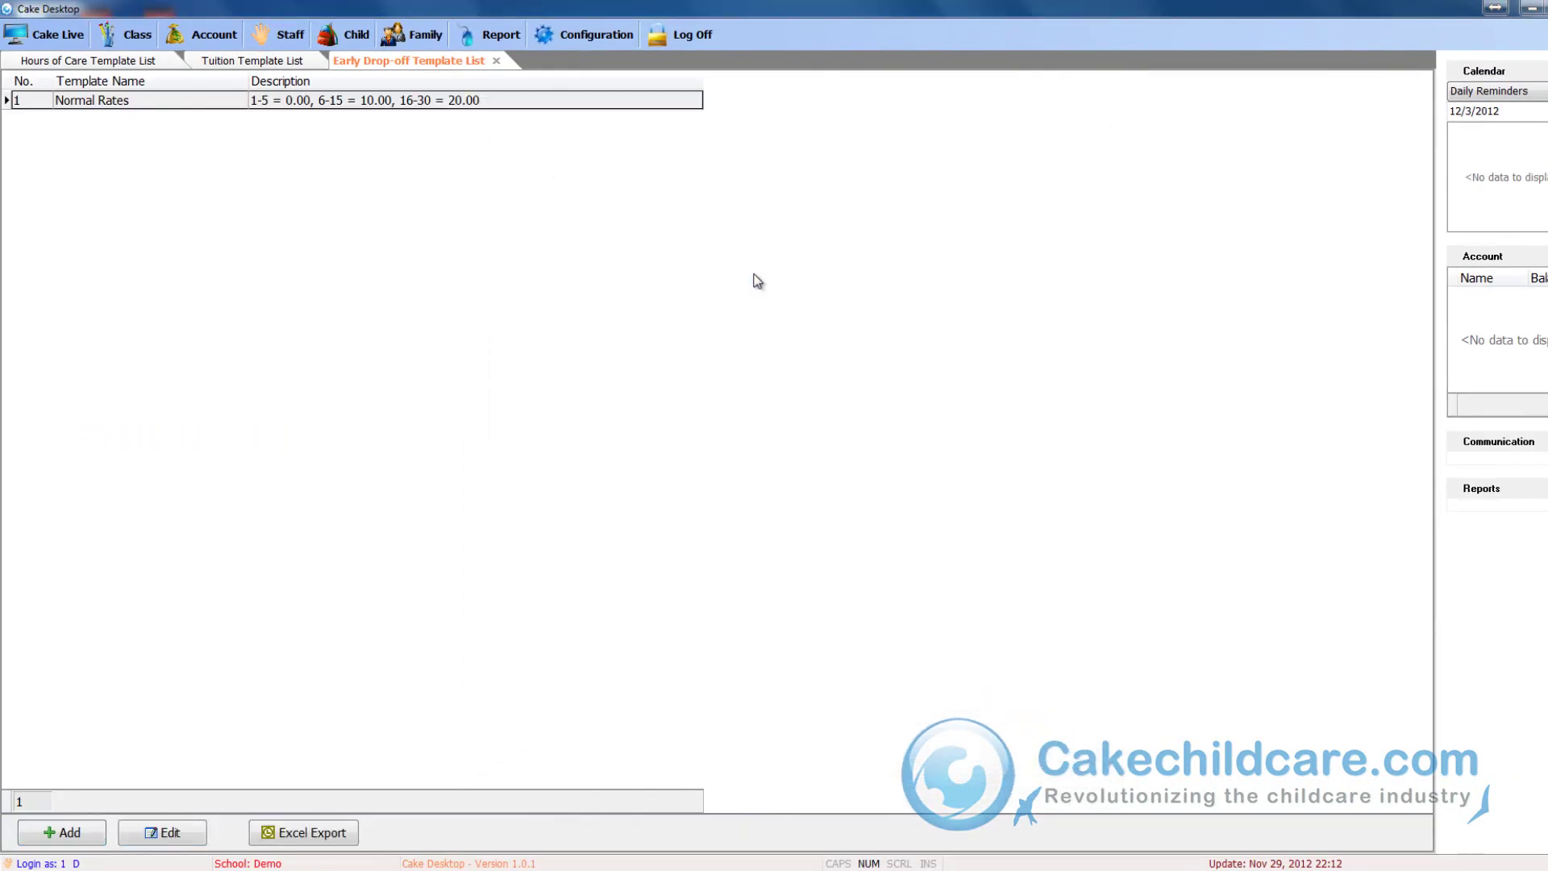
{"action": "left_click", "coordinate": [631, 41]}
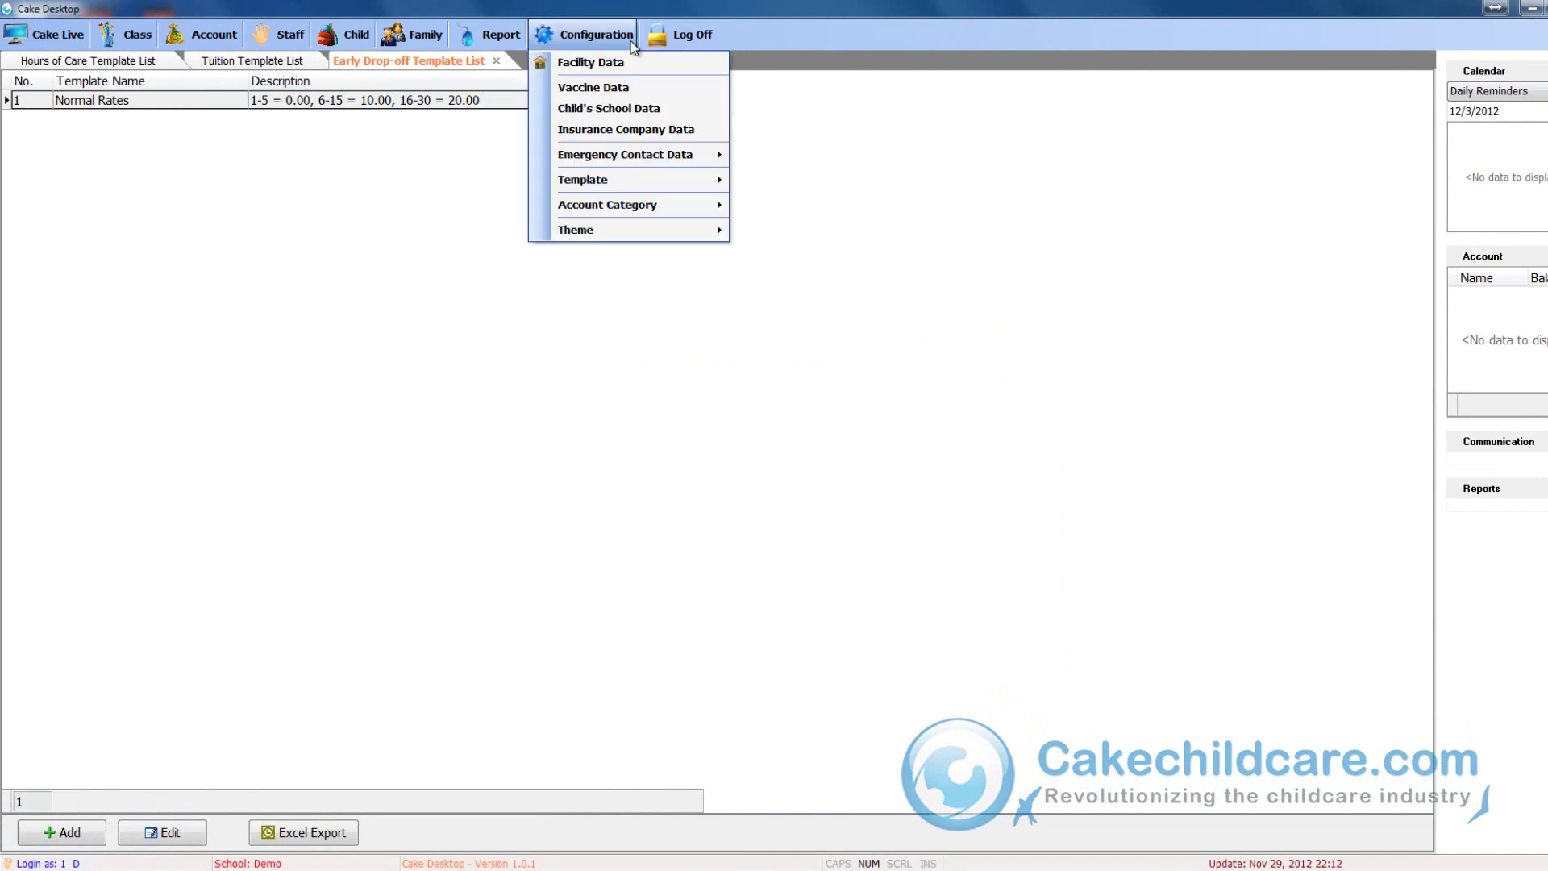
{"action": "mouse_move", "coordinate": [655, 180]}
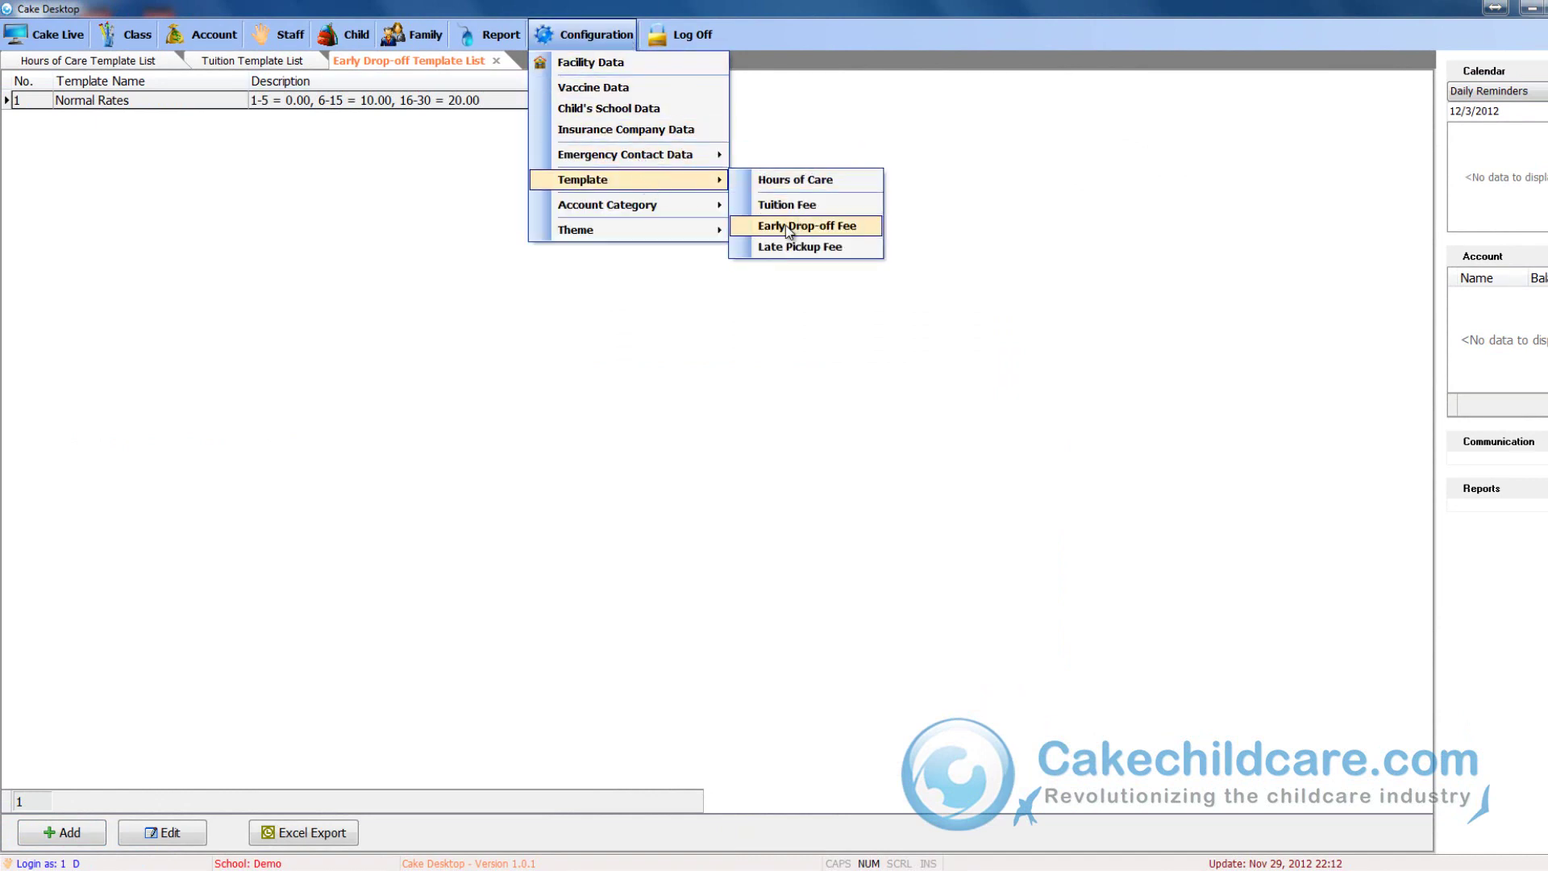
{"action": "left_click", "coordinate": [798, 247]}
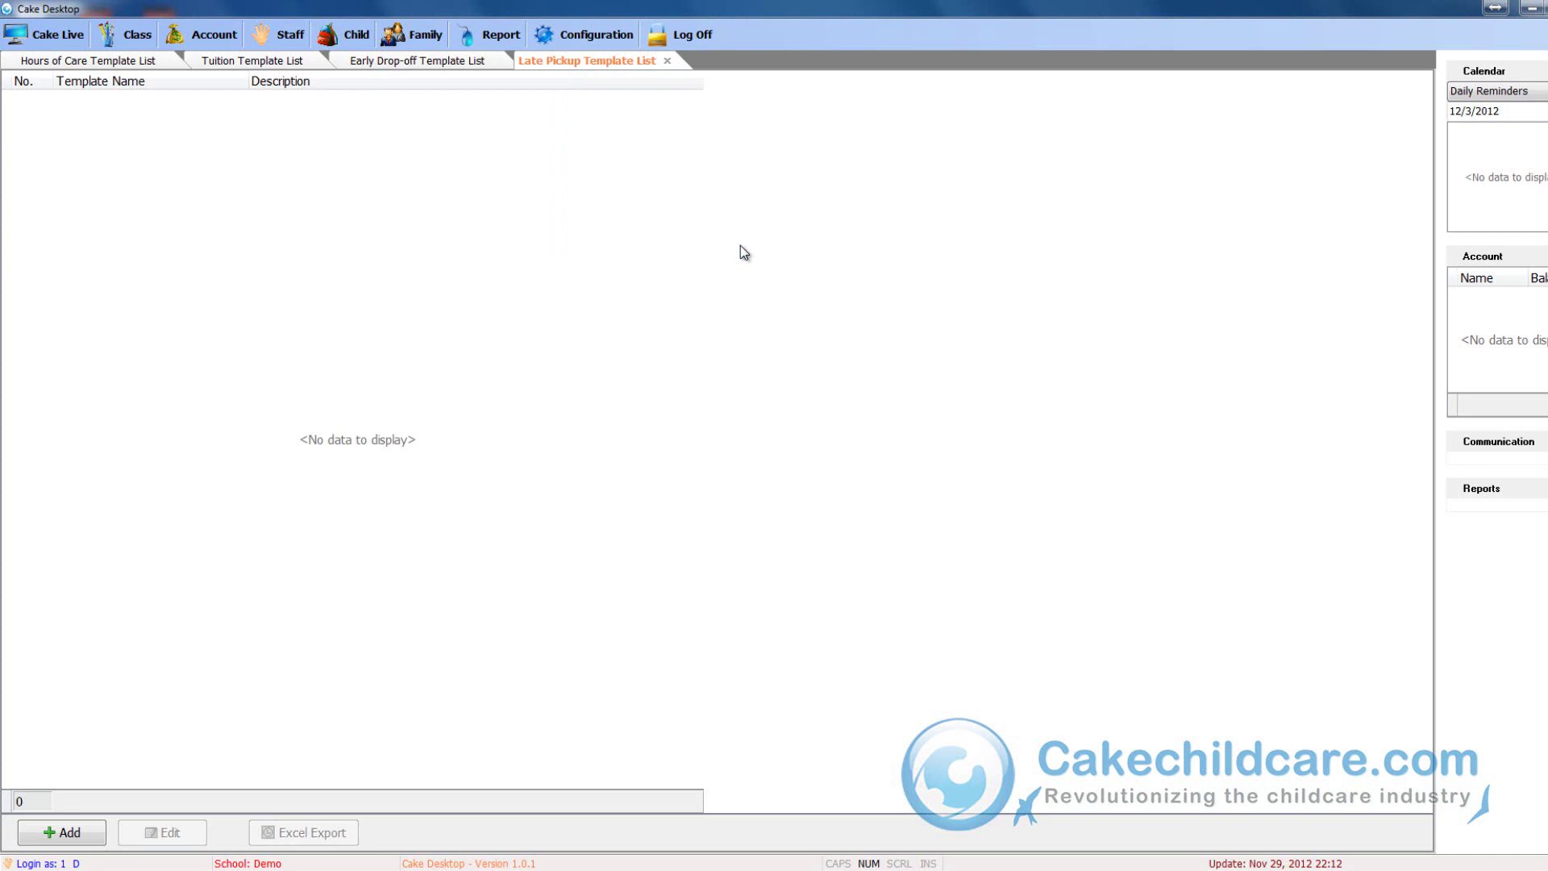
Step: Start a Late Pickup template 'Normal Rates' with a 1–5 minute 'Late Fee' tier at 10
{"action": "left_click", "coordinate": [74, 838]}
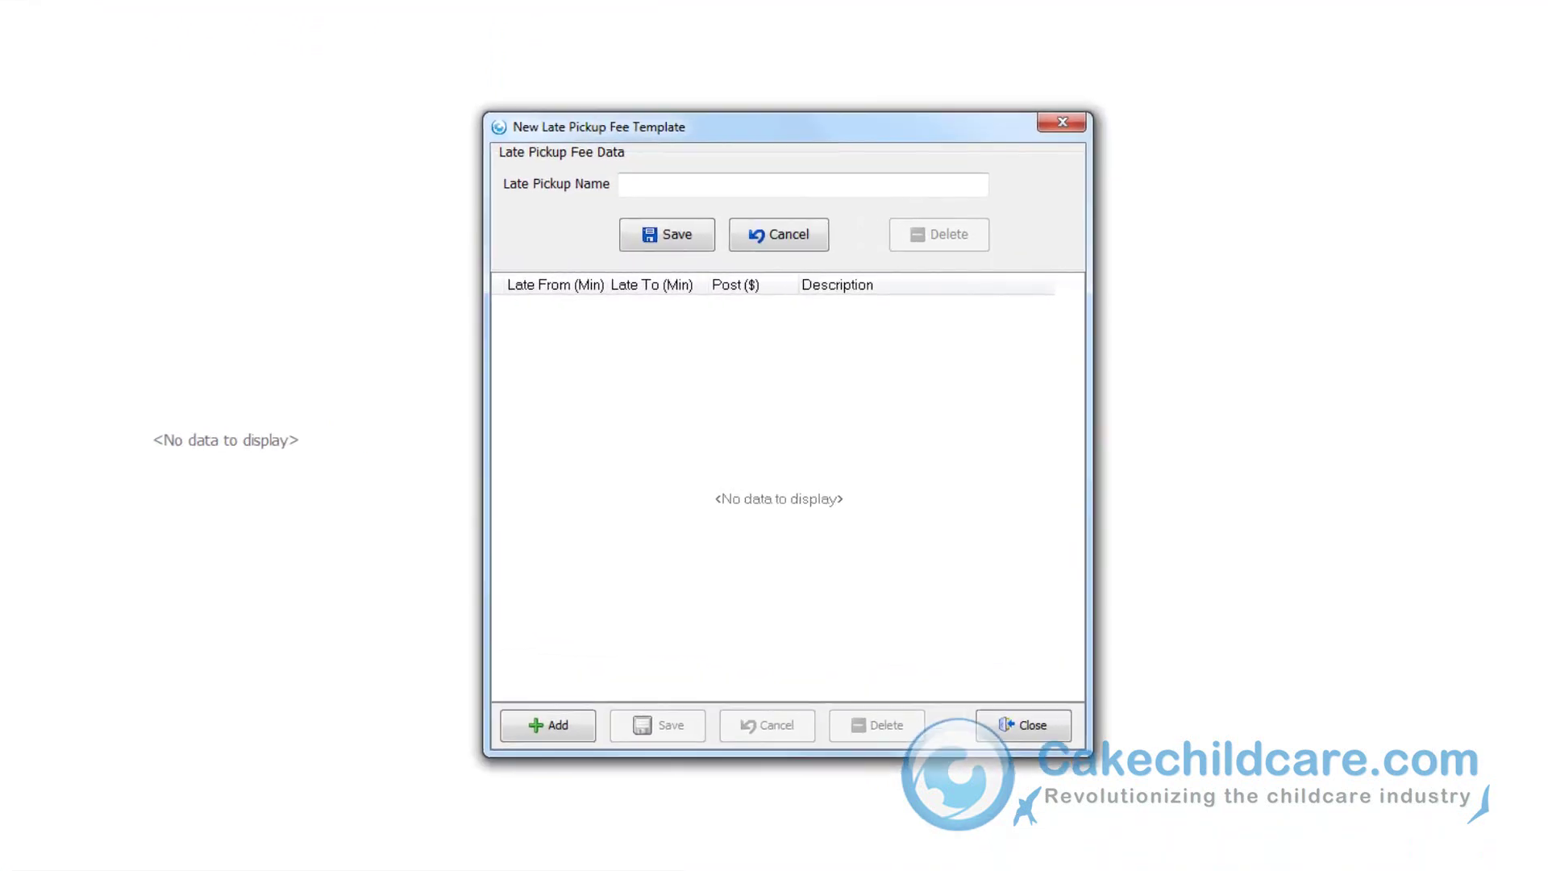
{"action": "type", "text": "Normal Rates"}
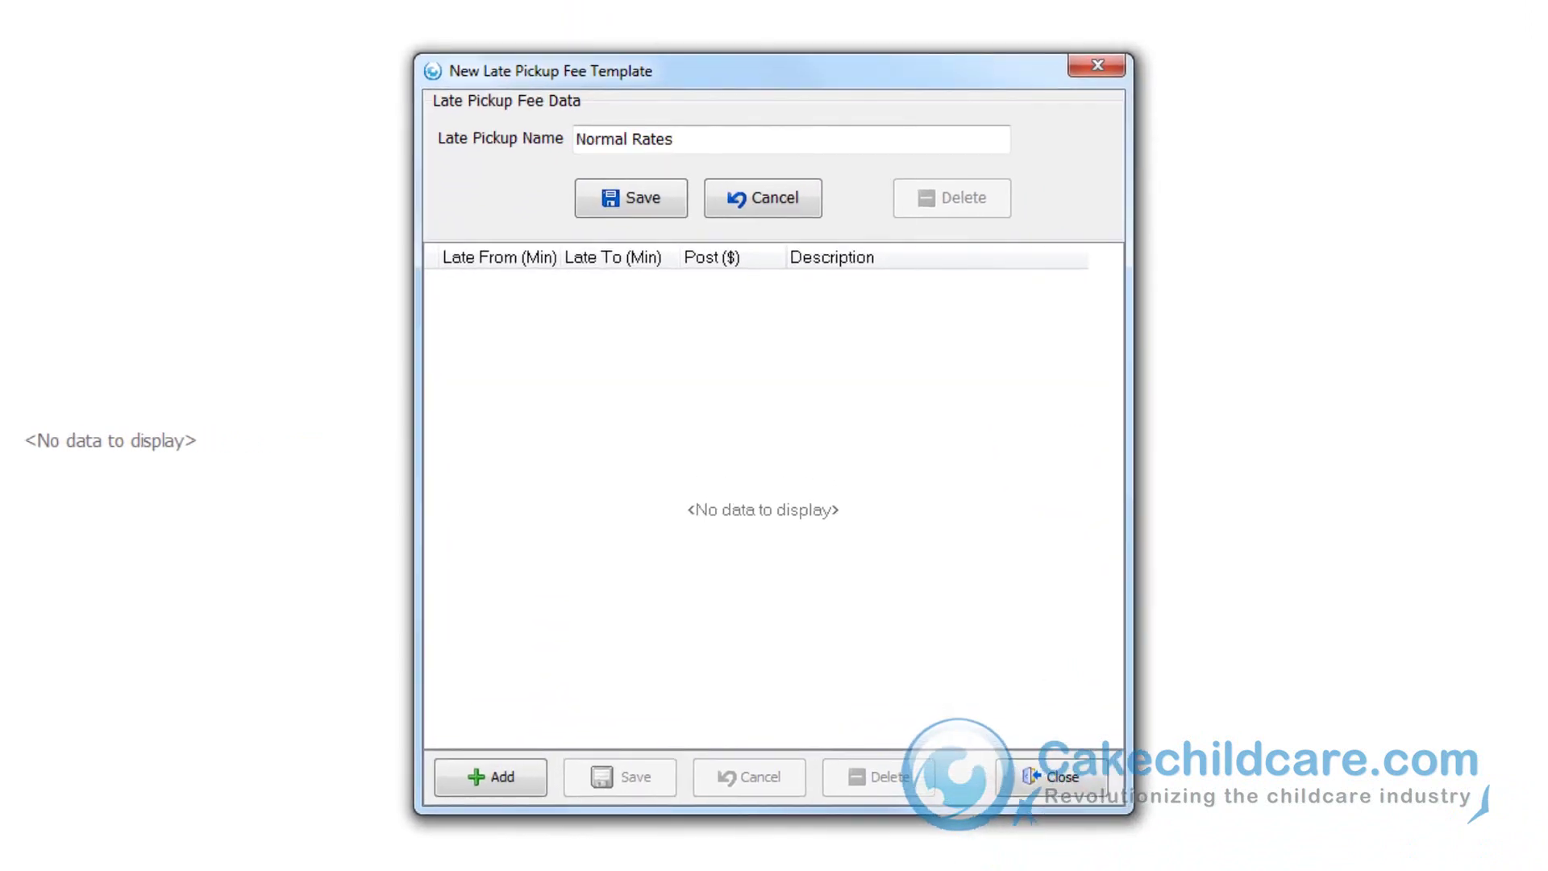
{"action": "left_click", "coordinate": [530, 781]}
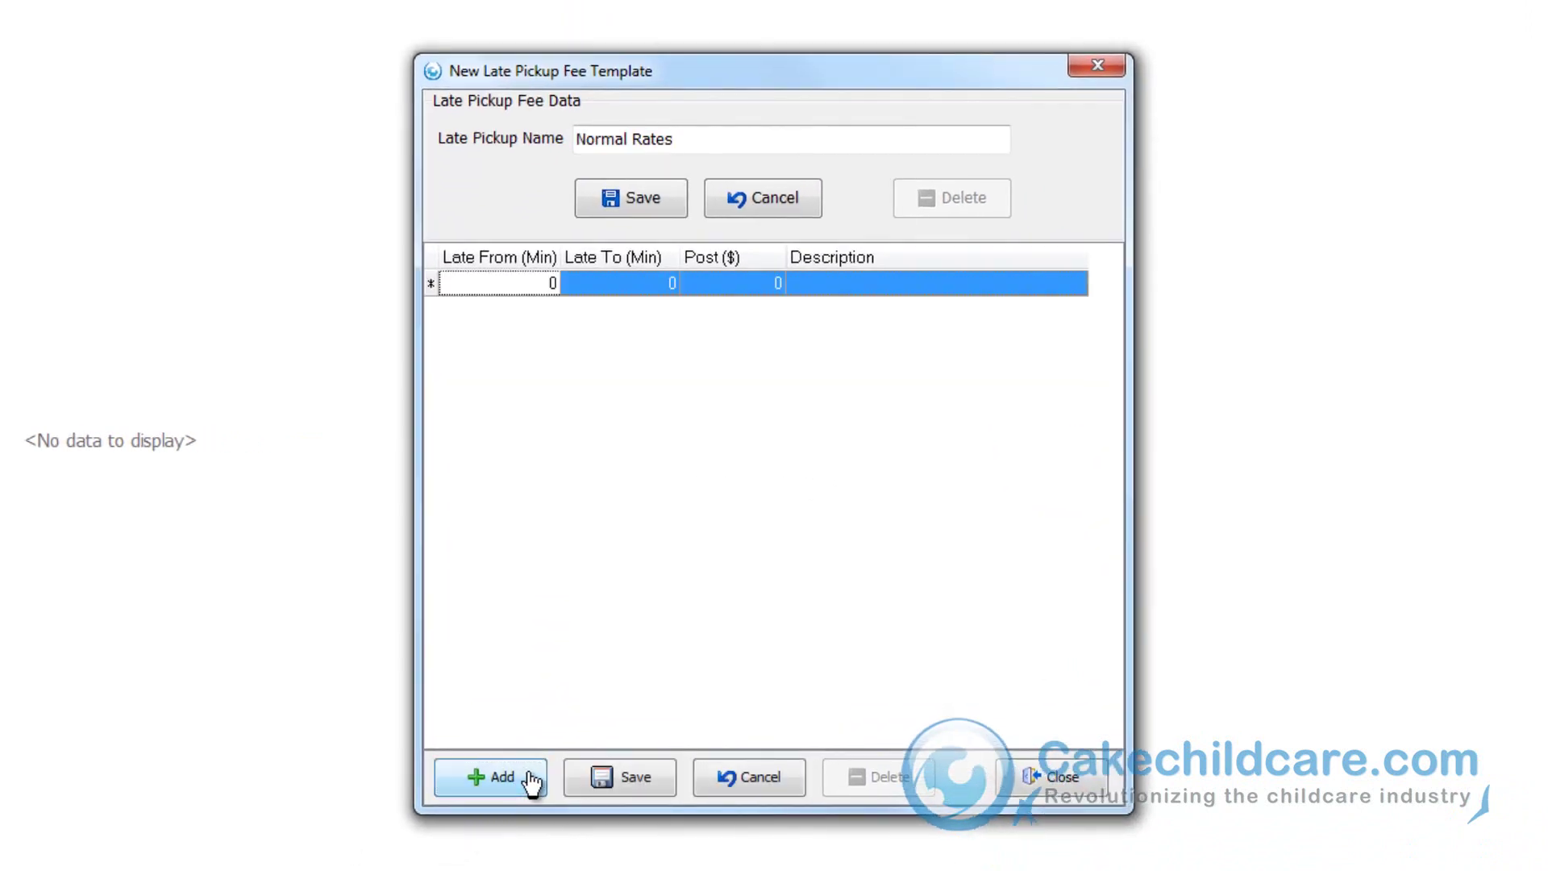
{"action": "type", "text": "1"}
{"action": "key", "text": "Tab"}
{"action": "type", "text": "5"}
{"action": "key", "text": "Tab"}
{"action": "type", "text": "10"}
{"action": "key", "text": "Tab"}
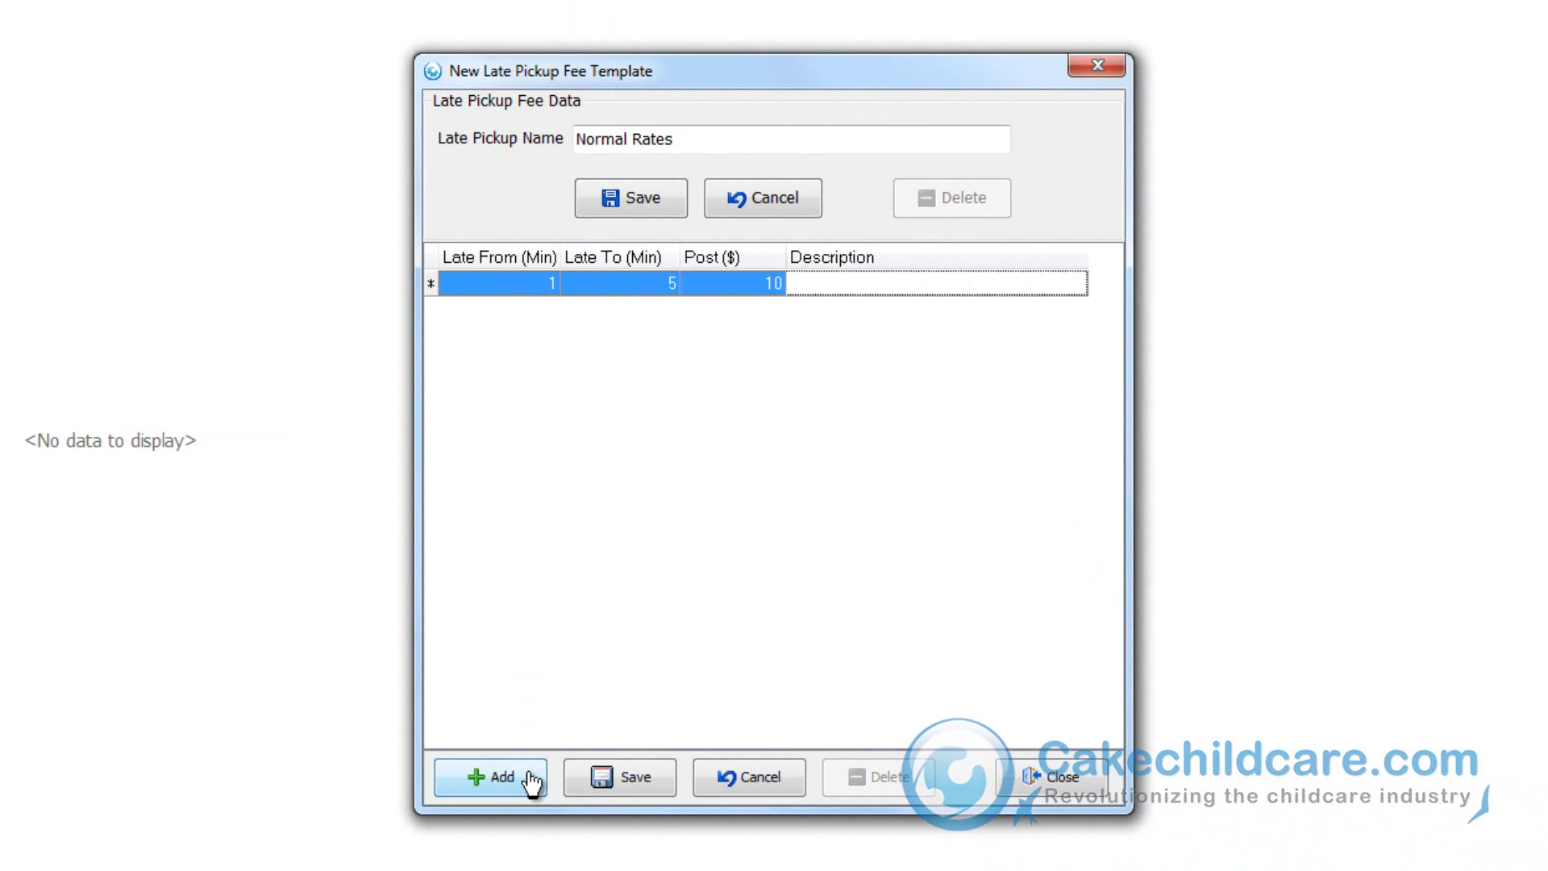
{"action": "type", "text": "Late Fee"}
Step: Add a 6–15 minute 'Really Late Fee' tier at 25
{"action": "left_click", "coordinate": [532, 781]}
{"action": "type", "text": "6"}
{"action": "key", "text": "Tab"}
{"action": "type", "text": "15"}
{"action": "key", "text": "Tab"}
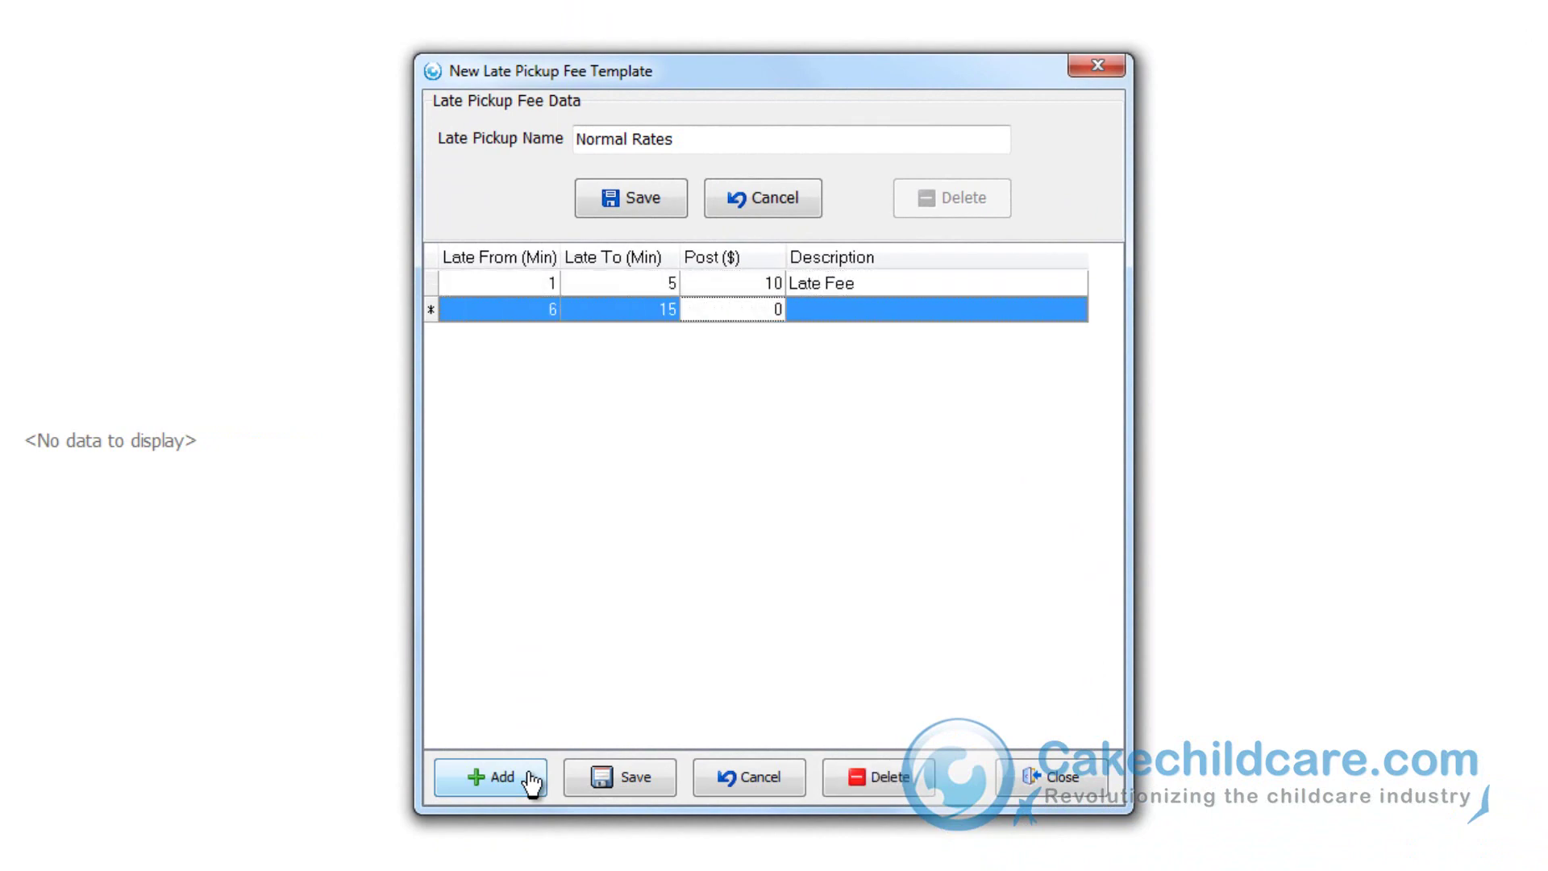
{"action": "type", "text": "20"}
{"action": "key", "text": "BackSpace"}
{"action": "type", "text": "5"}
{"action": "key", "text": "Tab"}
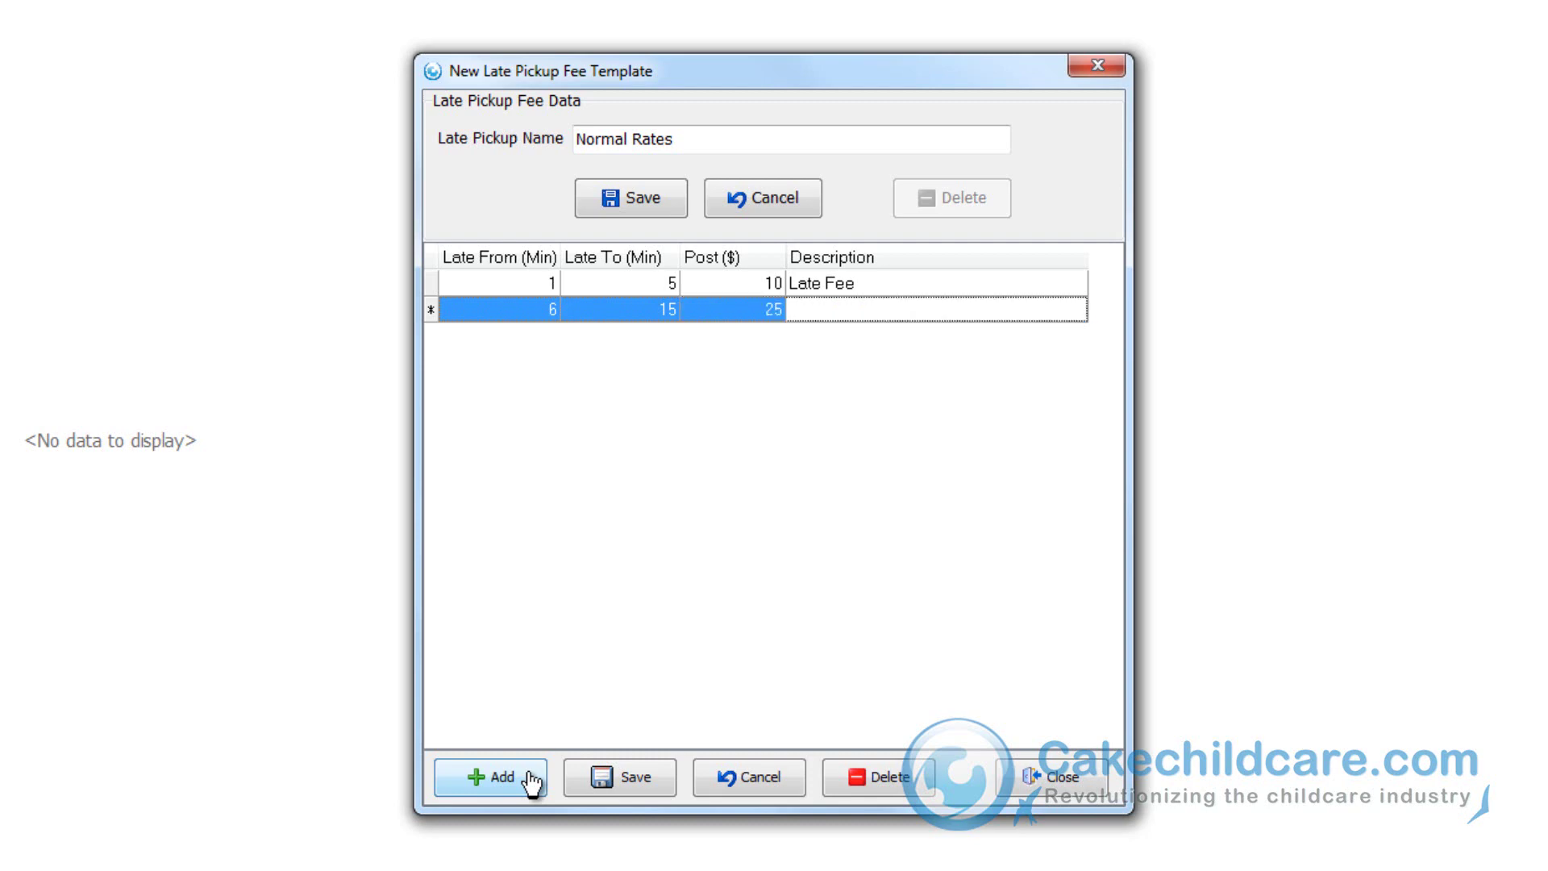
{"action": "type", "text": "Really Late Fee"}
Step: Add the 16–30 minute tier at 35, sort by starting minute, then close and confirm saving
{"action": "left_click", "coordinate": [533, 781]}
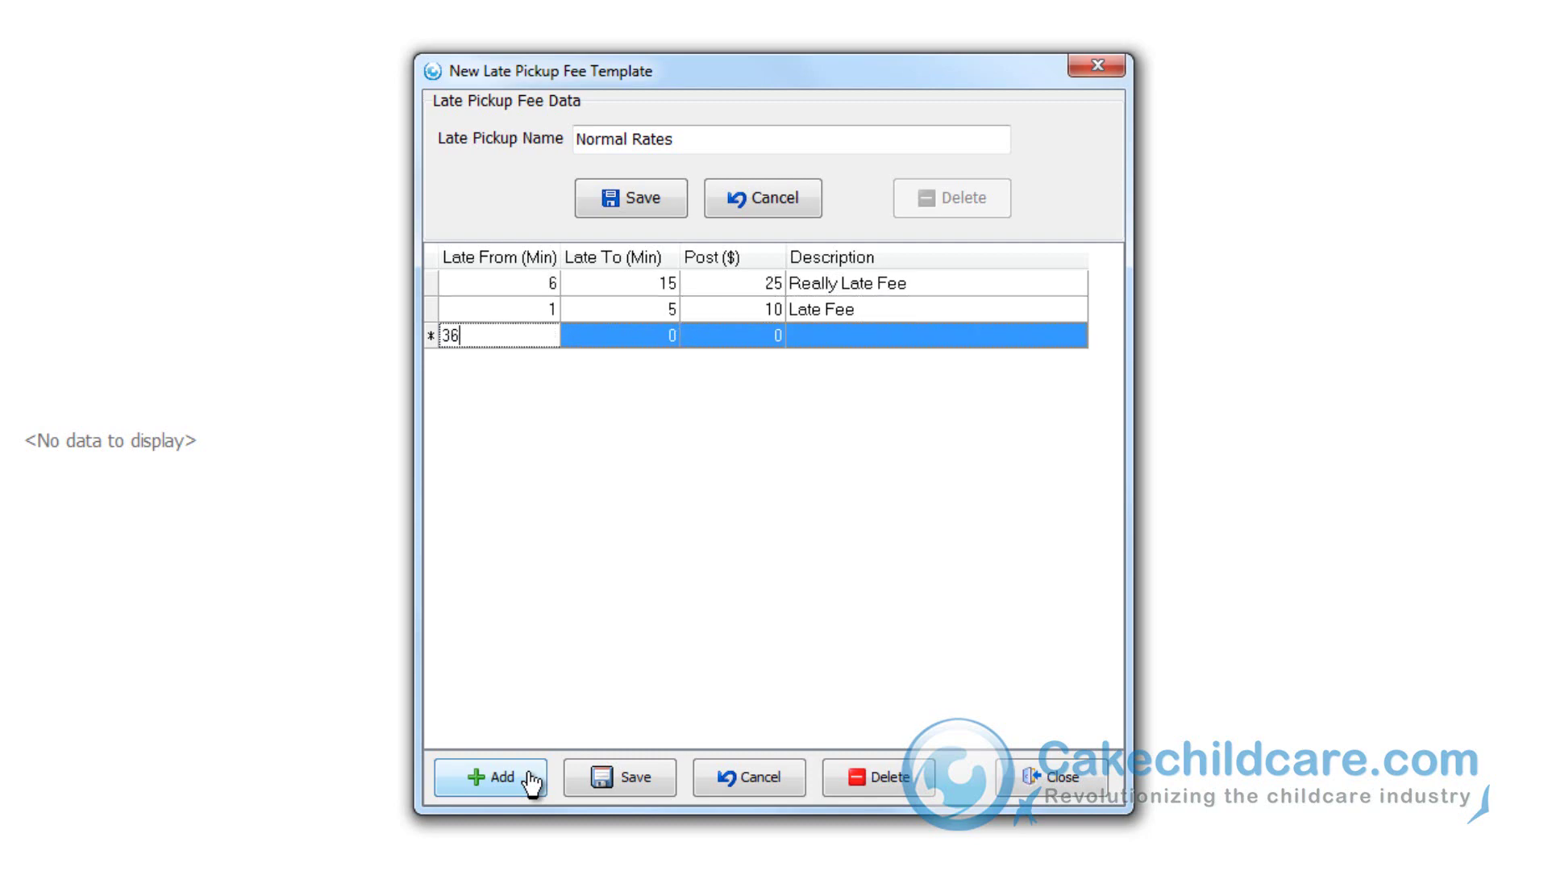
{"action": "key", "text": "Tab"}
{"action": "left_click", "coordinate": [520, 346]}
{"action": "type", "text": "16"}
{"action": "key", "text": "Tab"}
{"action": "type", "text": "30"}
{"action": "key", "text": "Tab"}
{"action": "type", "text": "35"}
{"action": "key", "text": "Tab"}
{"action": "type", "text": "Really Late Fee"}
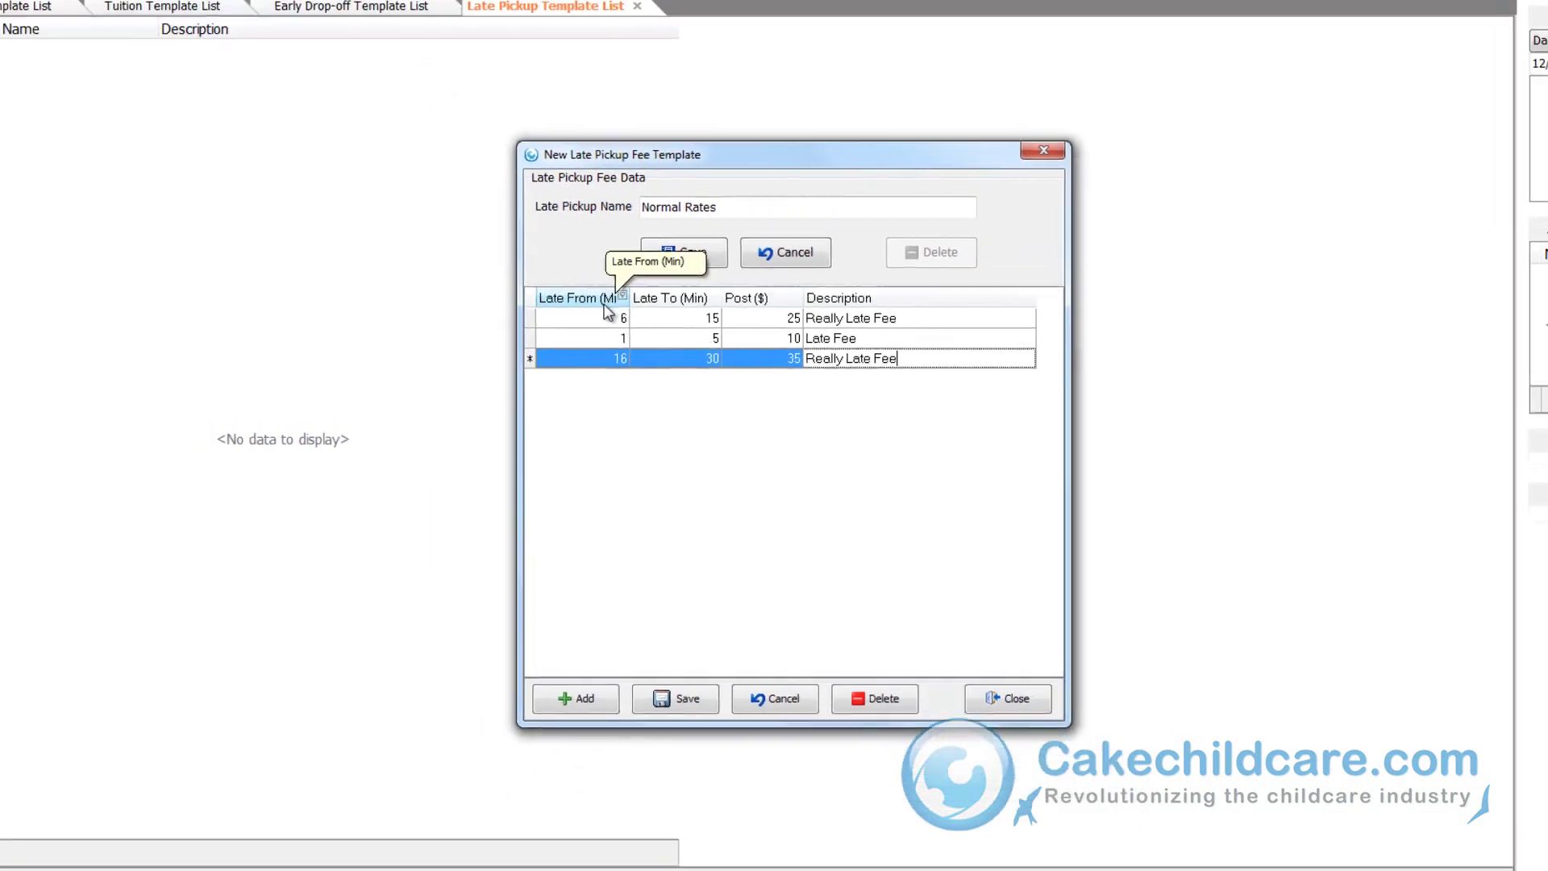
{"action": "left_click", "coordinate": [489, 255]}
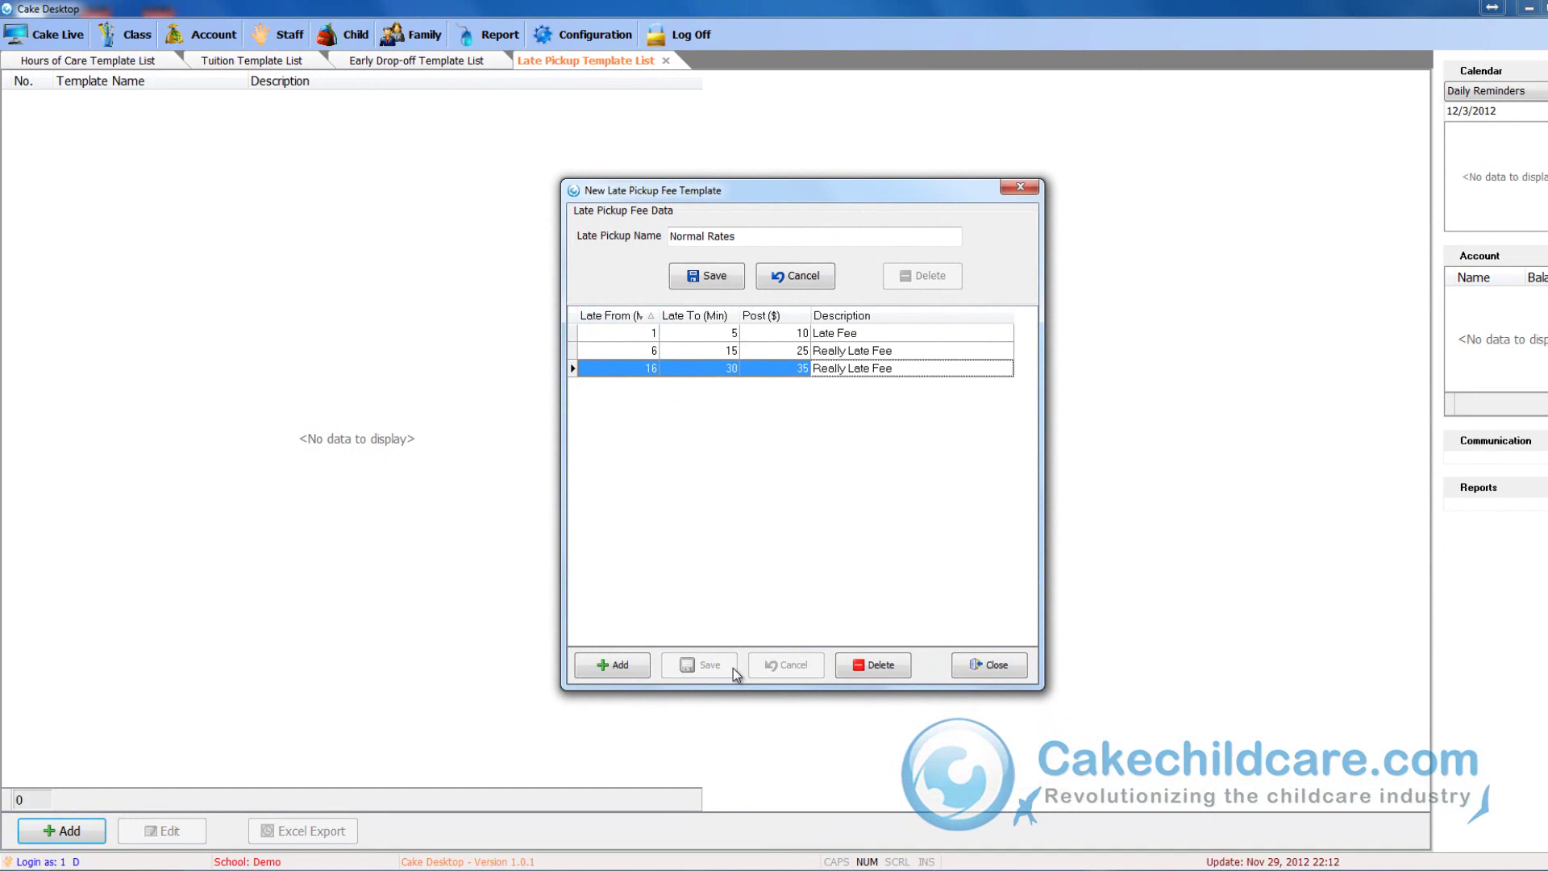
{"action": "left_click", "coordinate": [1024, 677]}
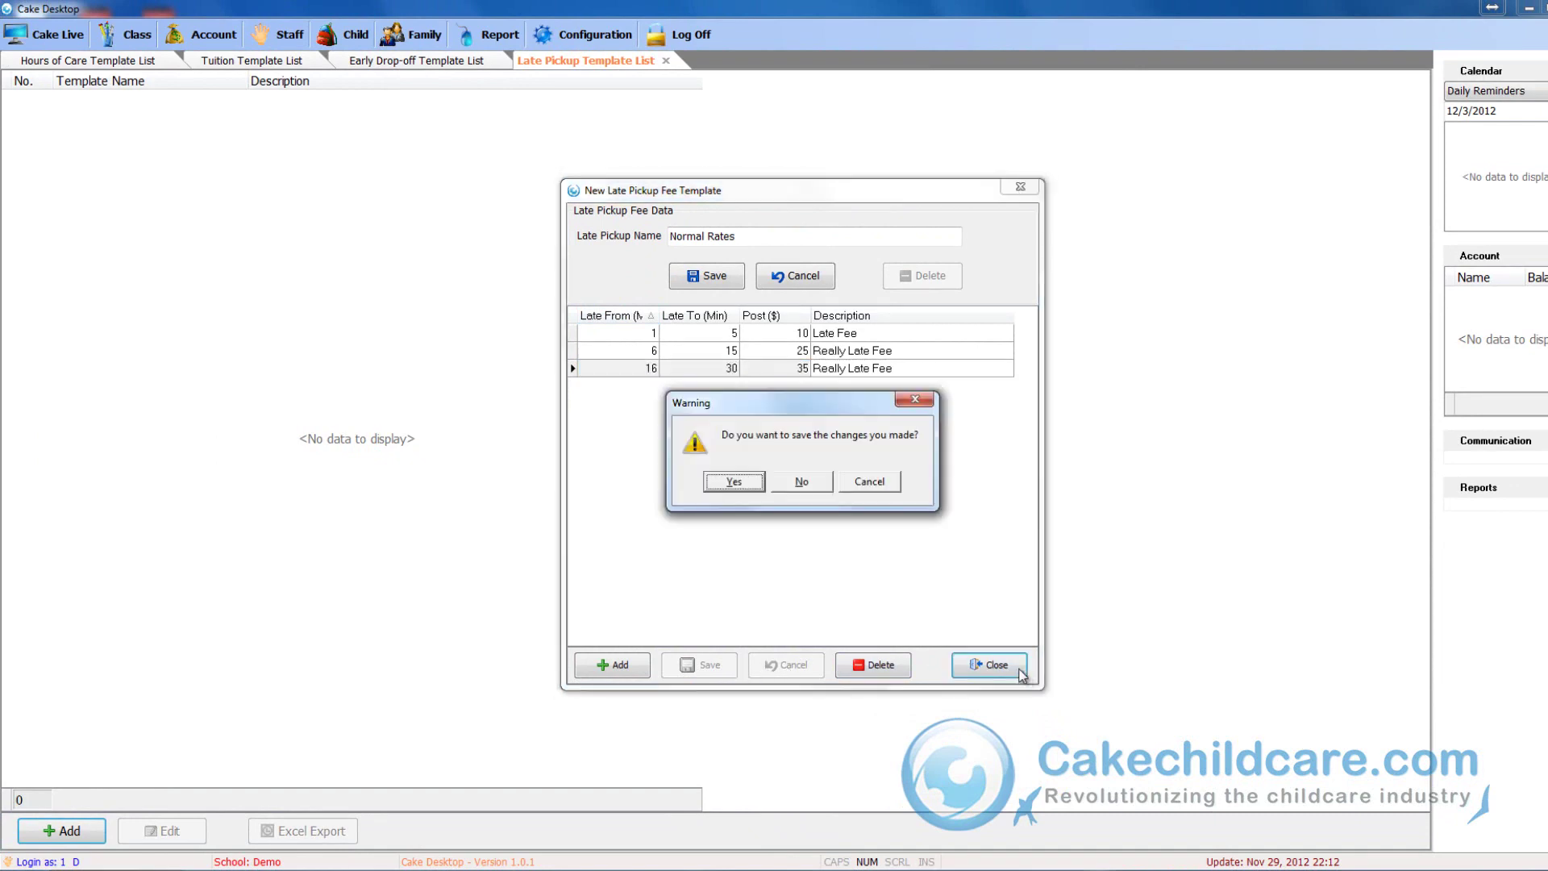
{"action": "left_click", "coordinate": [739, 482]}
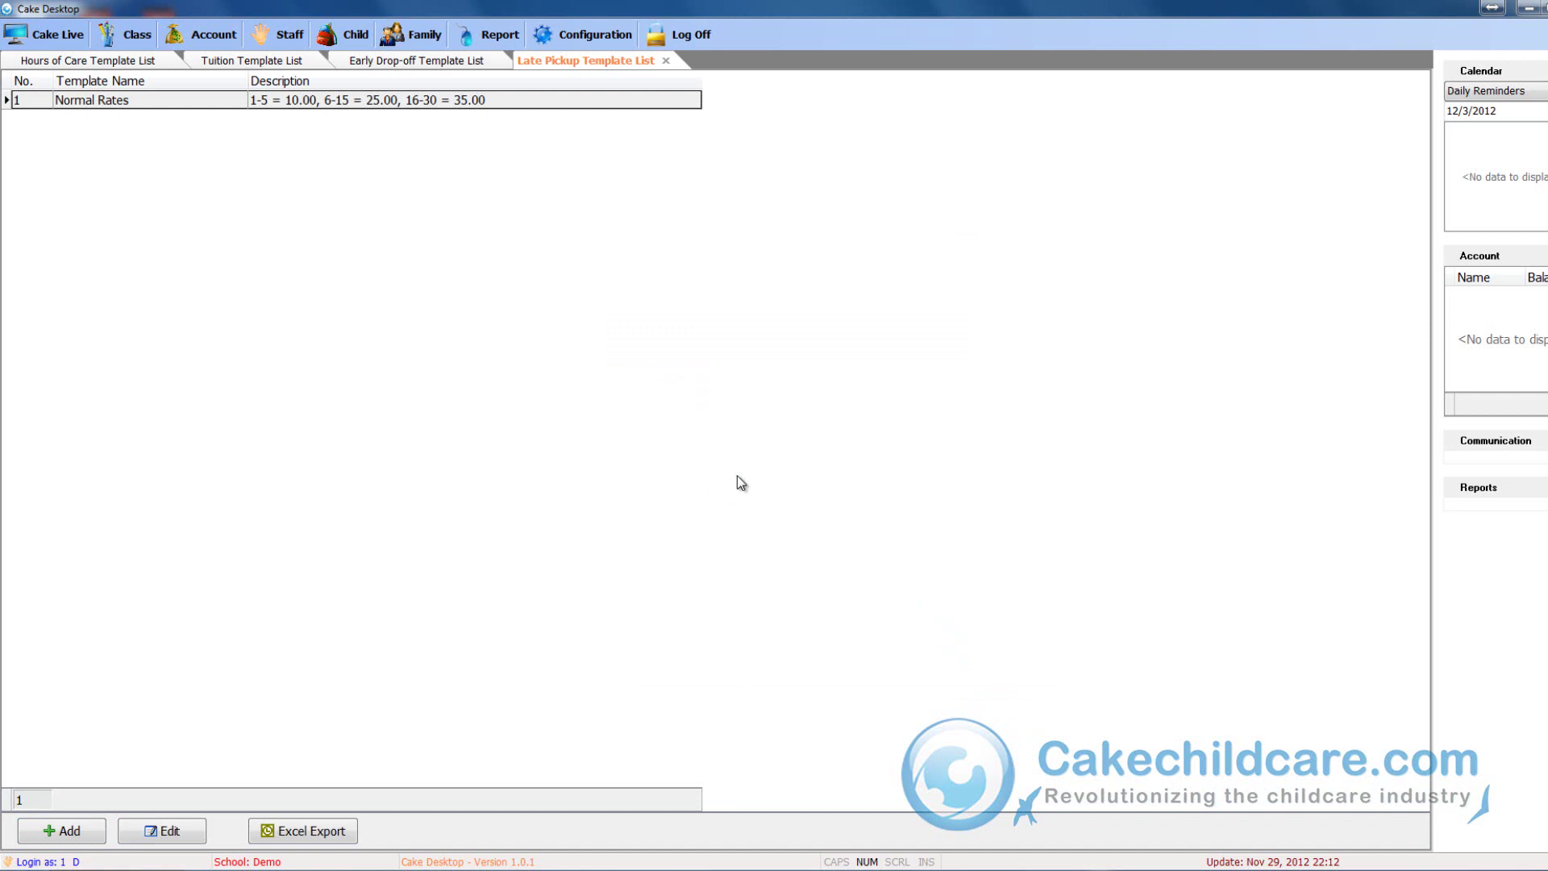
Step: Open Configuration > Account Category > Account Receivable (A/R) to list Transfer Balance and Tuition
{"action": "left_click", "coordinate": [627, 41]}
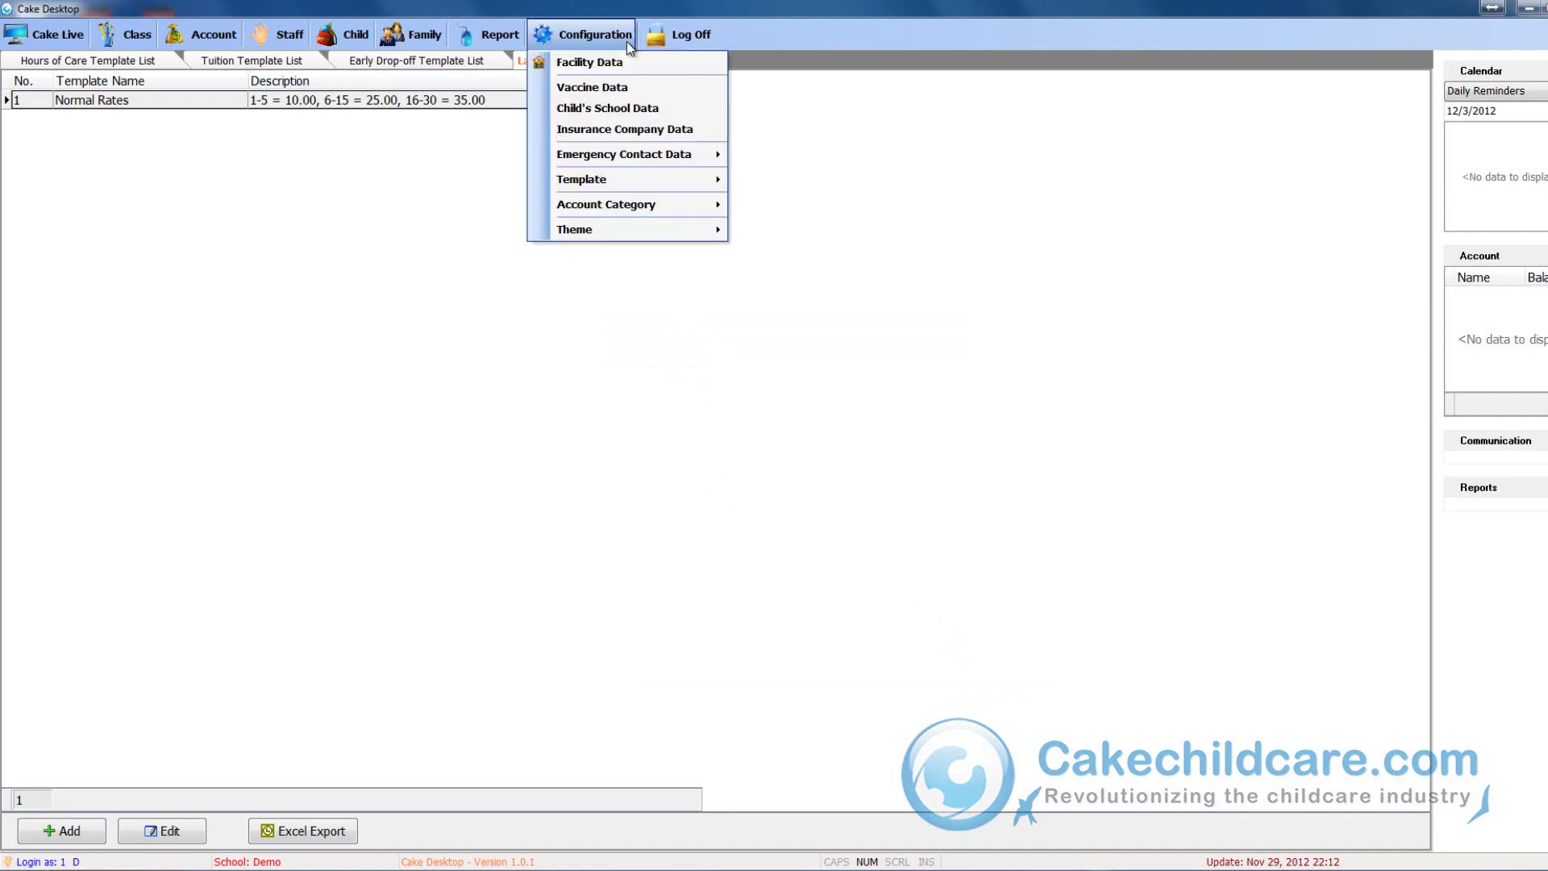
{"action": "mouse_move", "coordinate": [641, 206]}
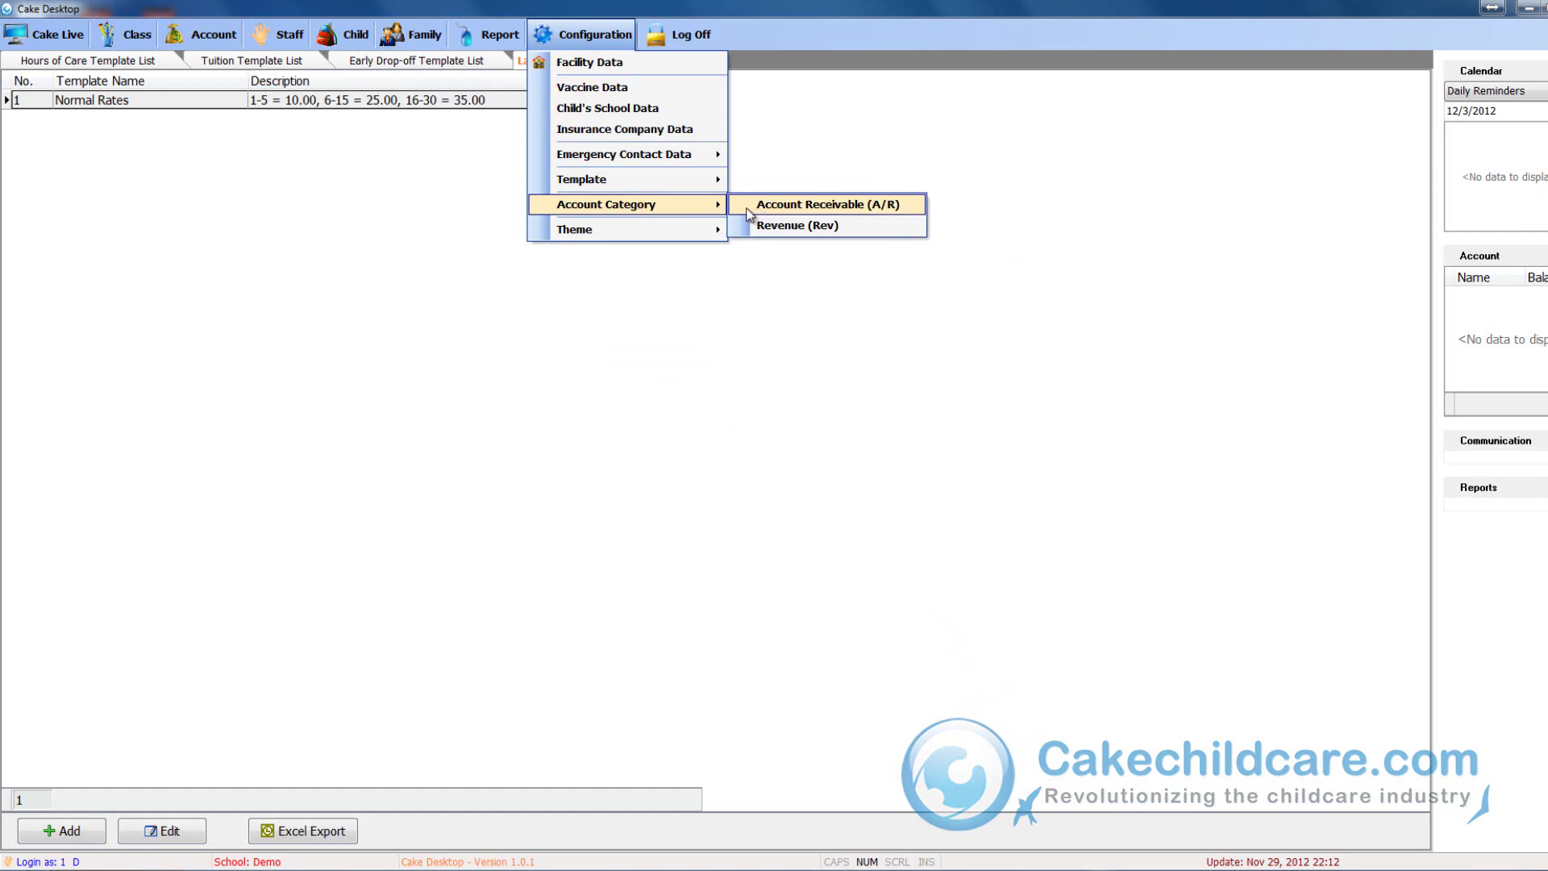
{"action": "left_click", "coordinate": [749, 211]}
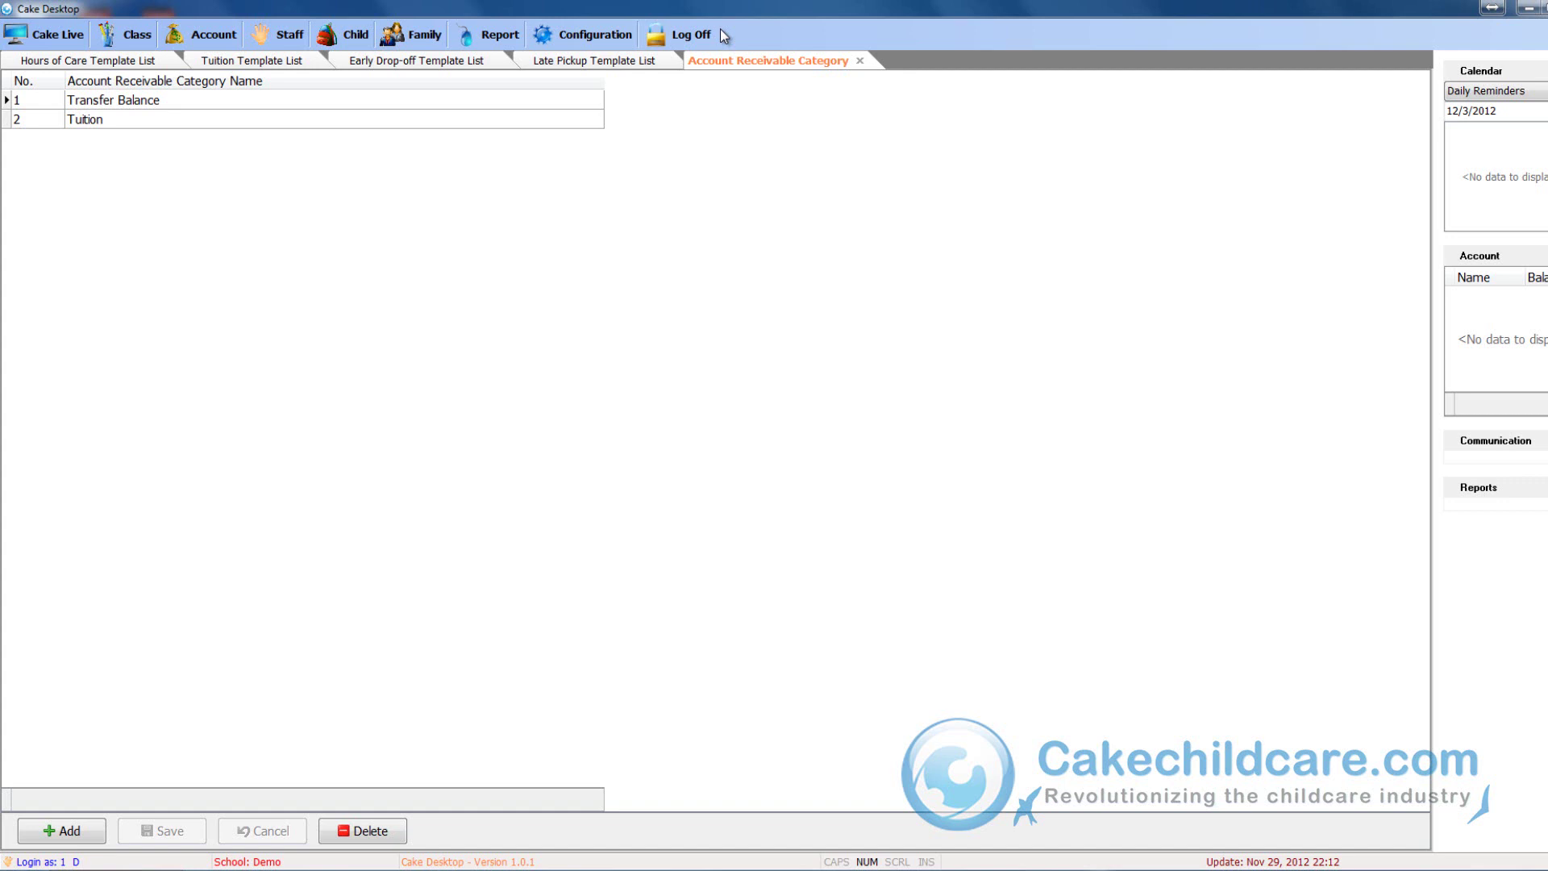
Step: Add Registration Fee, Field Trip Fee and Merchandise rows, then sort the categories by name
{"action": "left_click", "coordinate": [98, 841]}
{"action": "type", "text": "Registration Fee"}
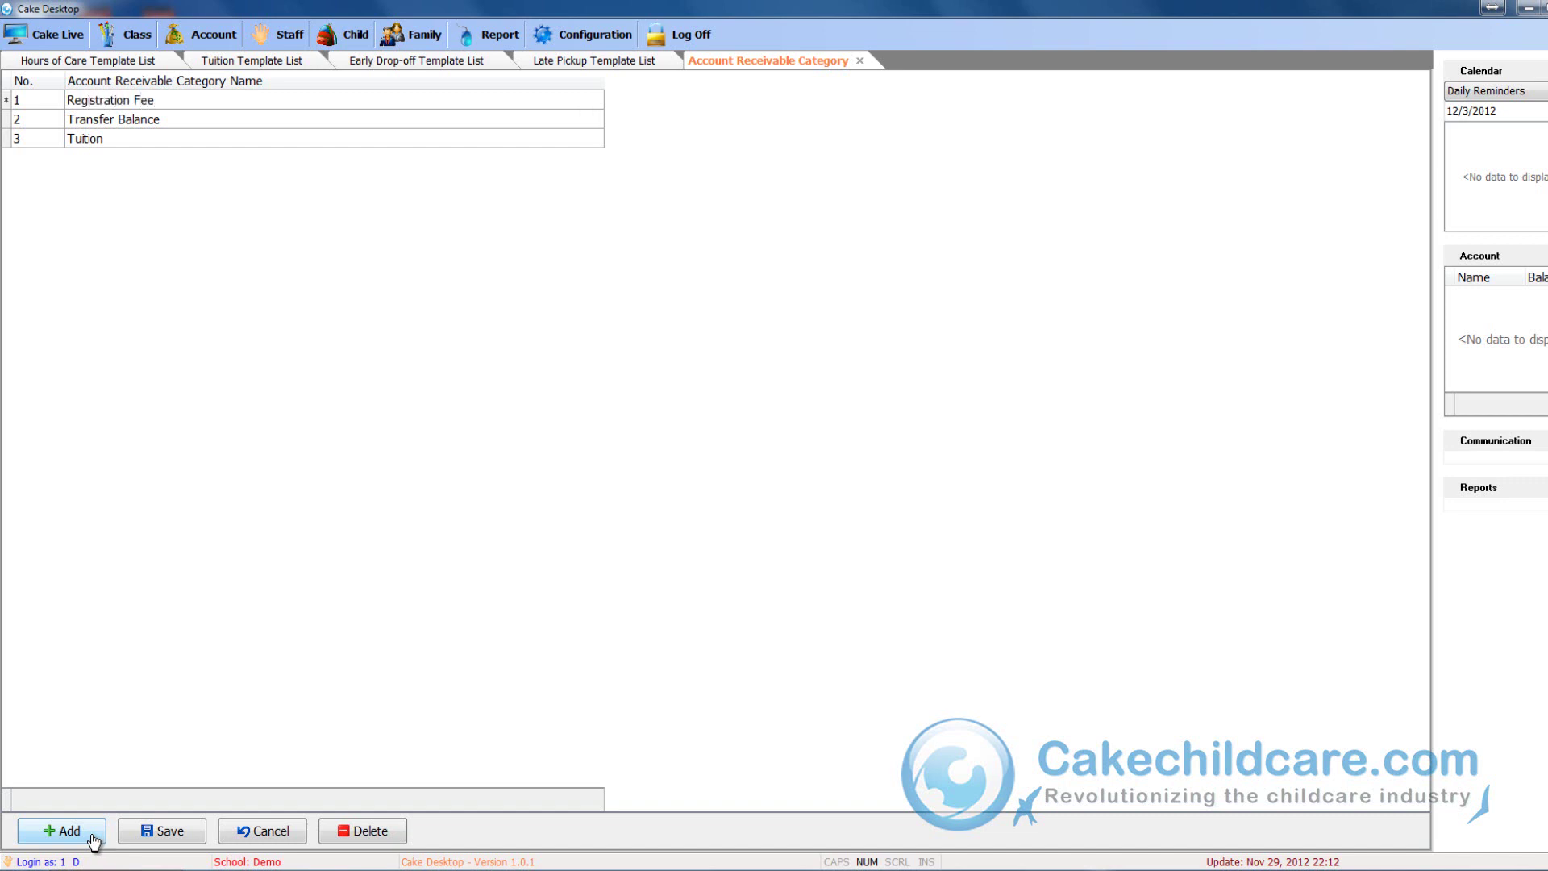
{"action": "left_click", "coordinate": [95, 841]}
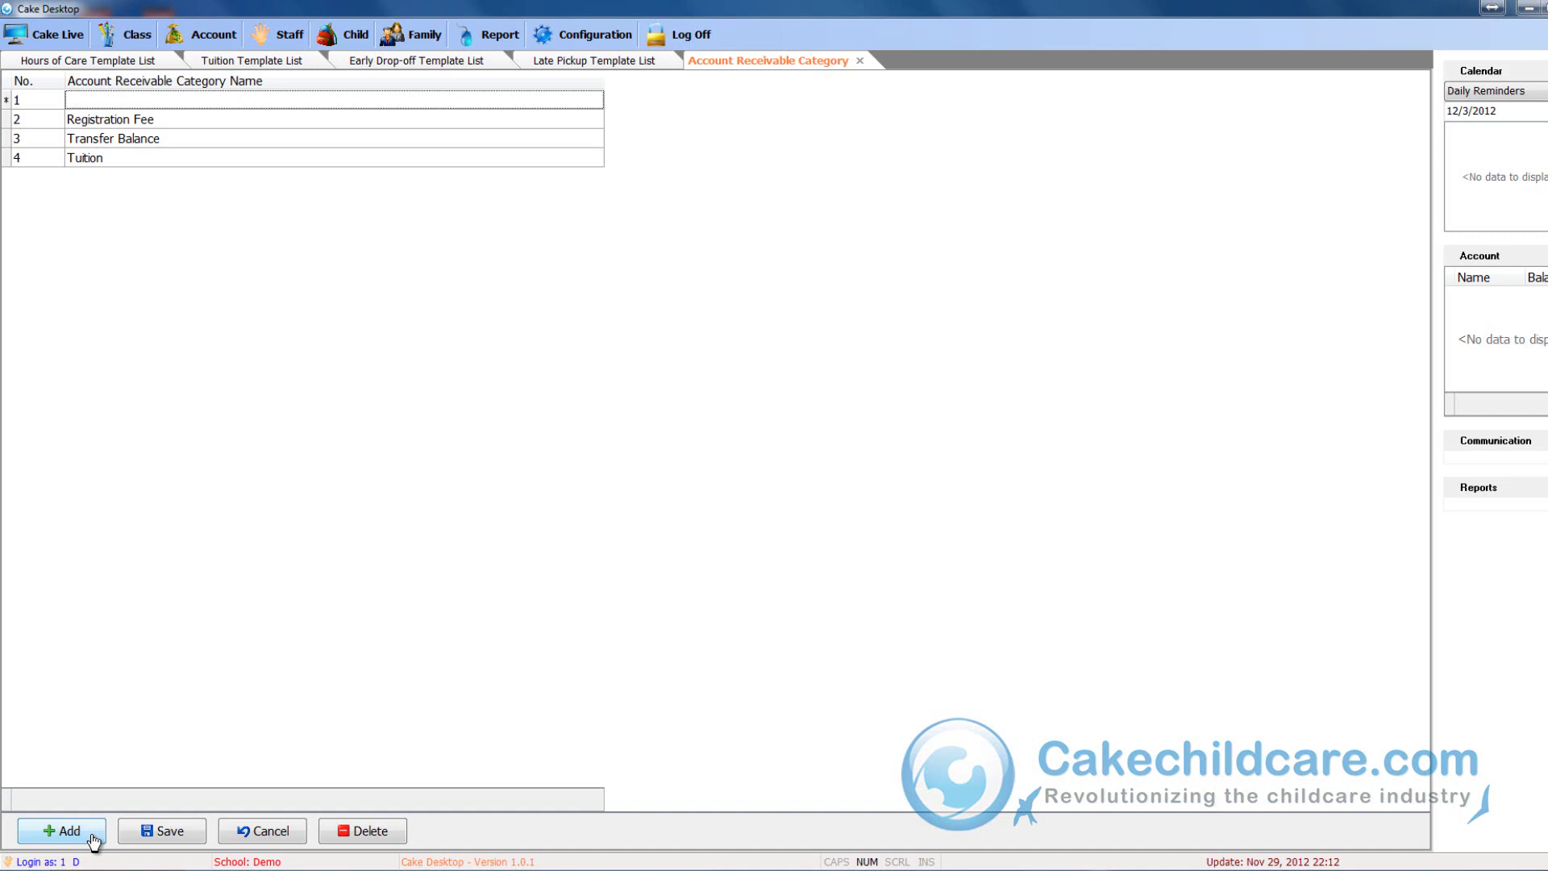
{"action": "type", "text": "Field Trip Fee"}
{"action": "left_click", "coordinate": [95, 841]}
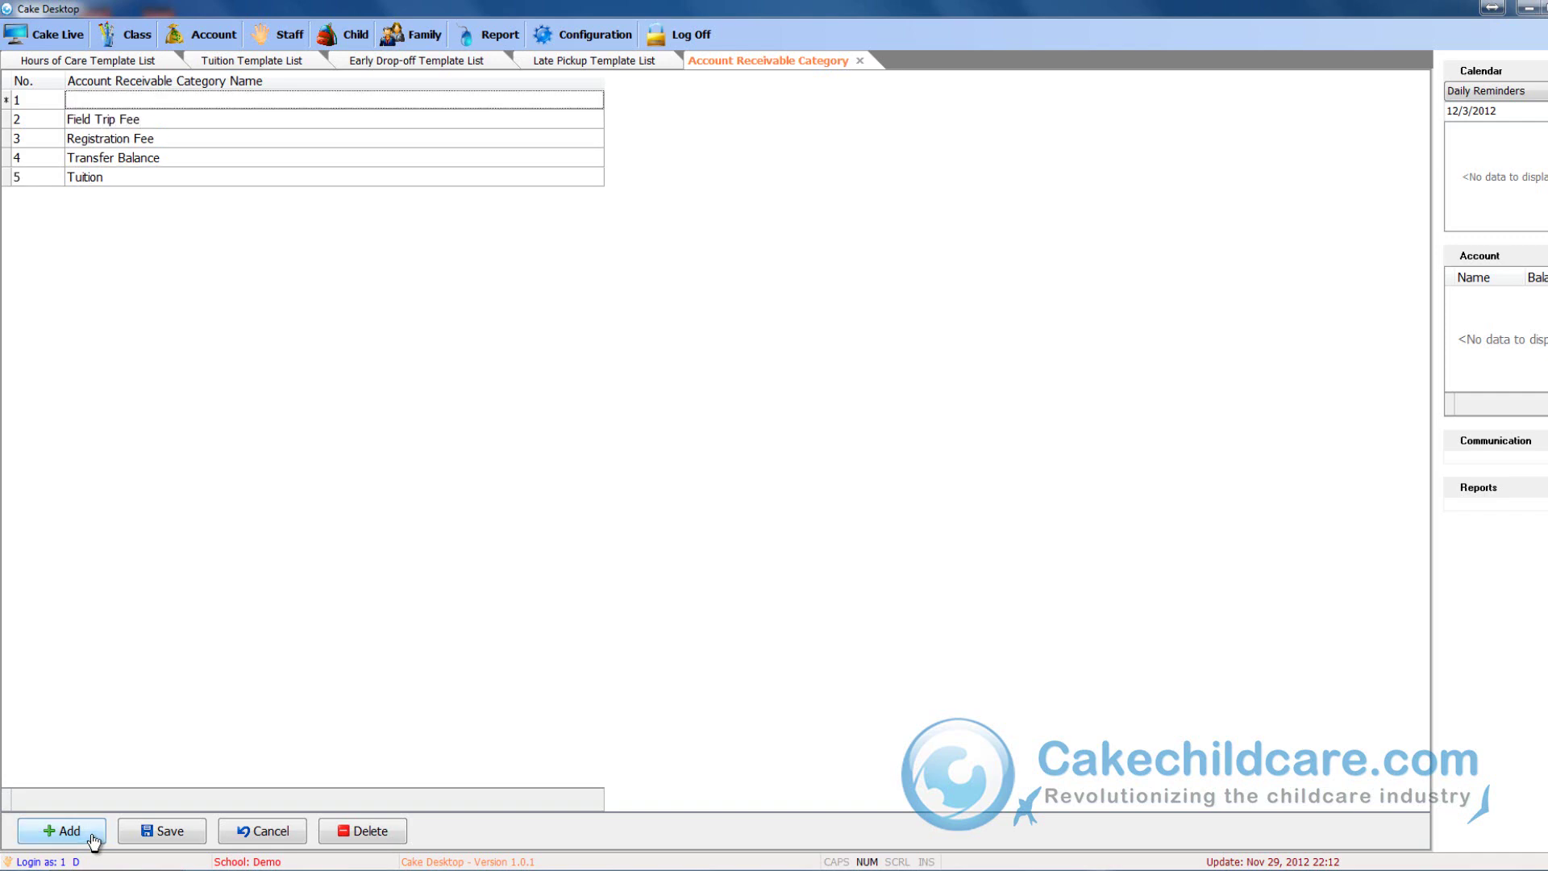
{"action": "type", "text": "Mer"}
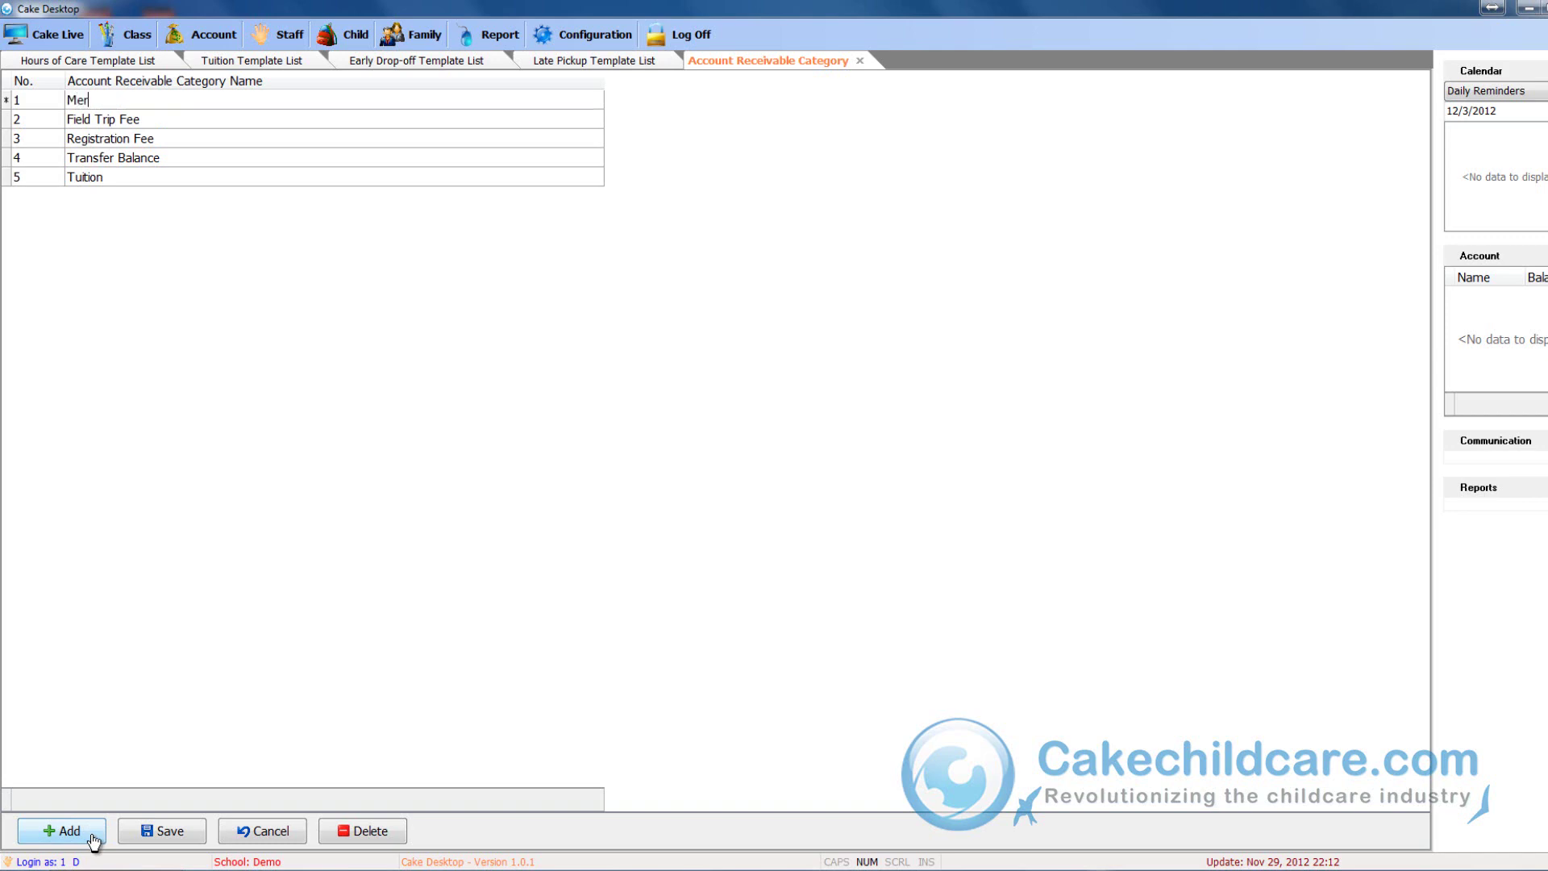
{"action": "type", "text": "chandise"}
{"action": "left_click", "coordinate": [537, 87]}
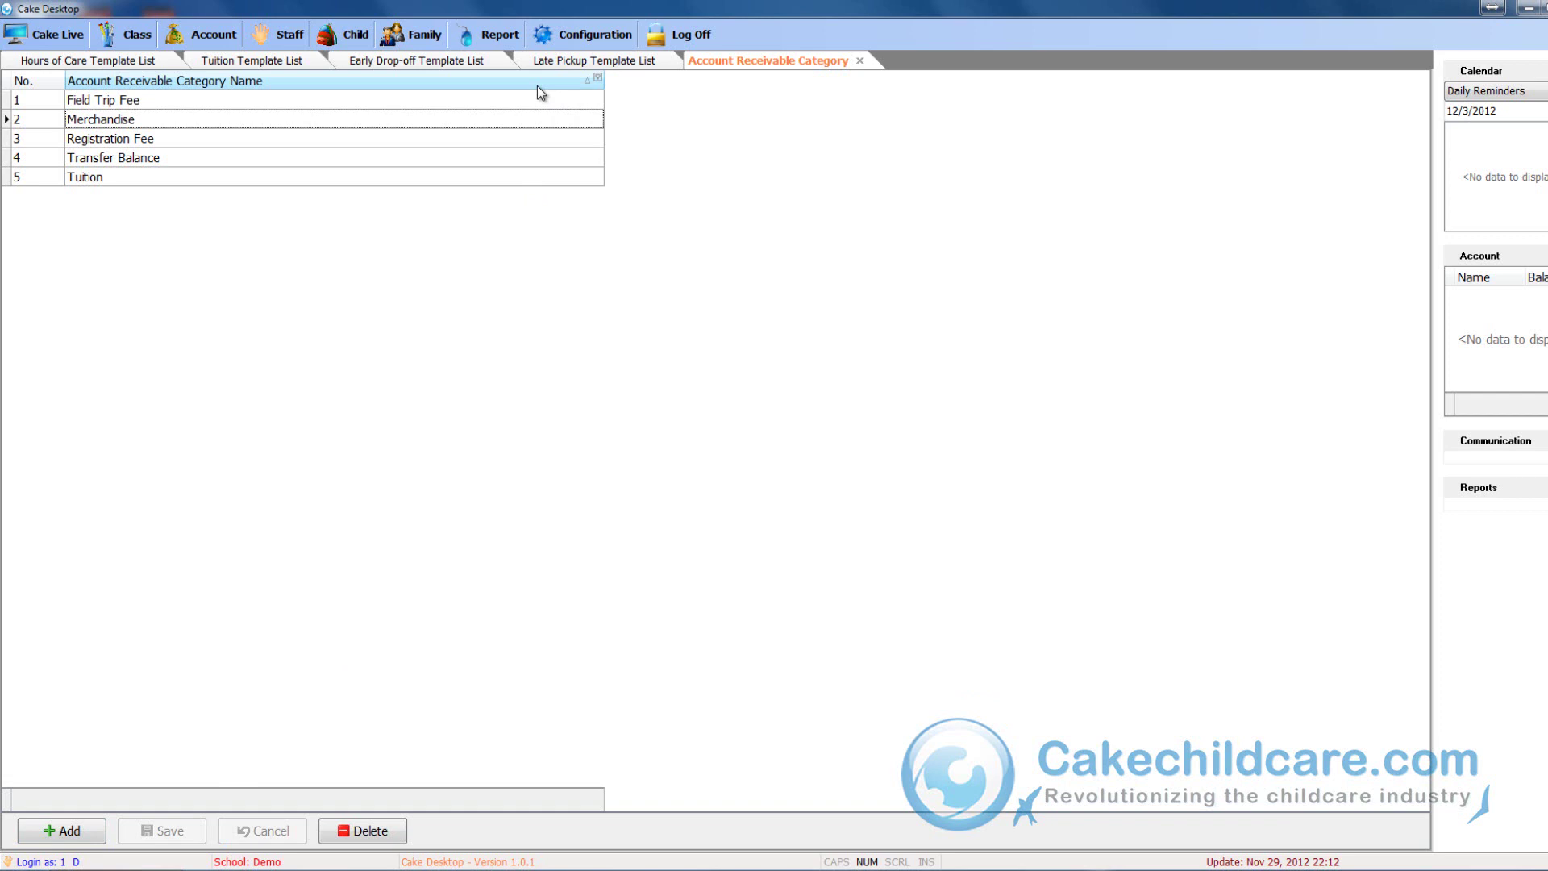
Step: Open Configuration > Account Category > Revenue (Rev) to view From Tuition and Fee and From POS
{"action": "left_click", "coordinate": [577, 38]}
{"action": "mouse_move", "coordinate": [663, 205]}
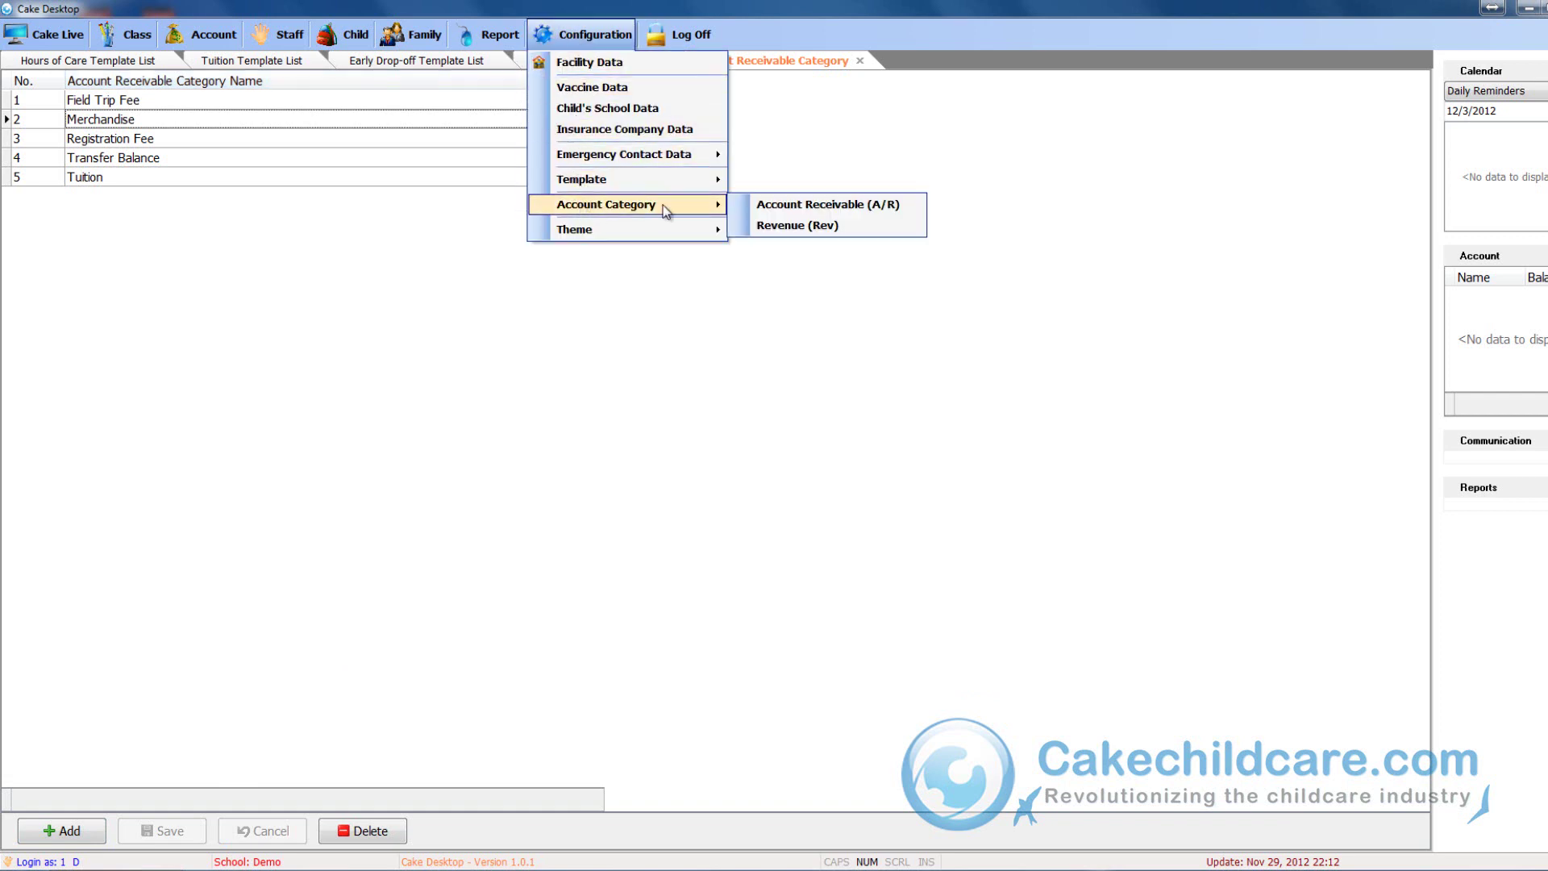
{"action": "left_click", "coordinate": [741, 225]}
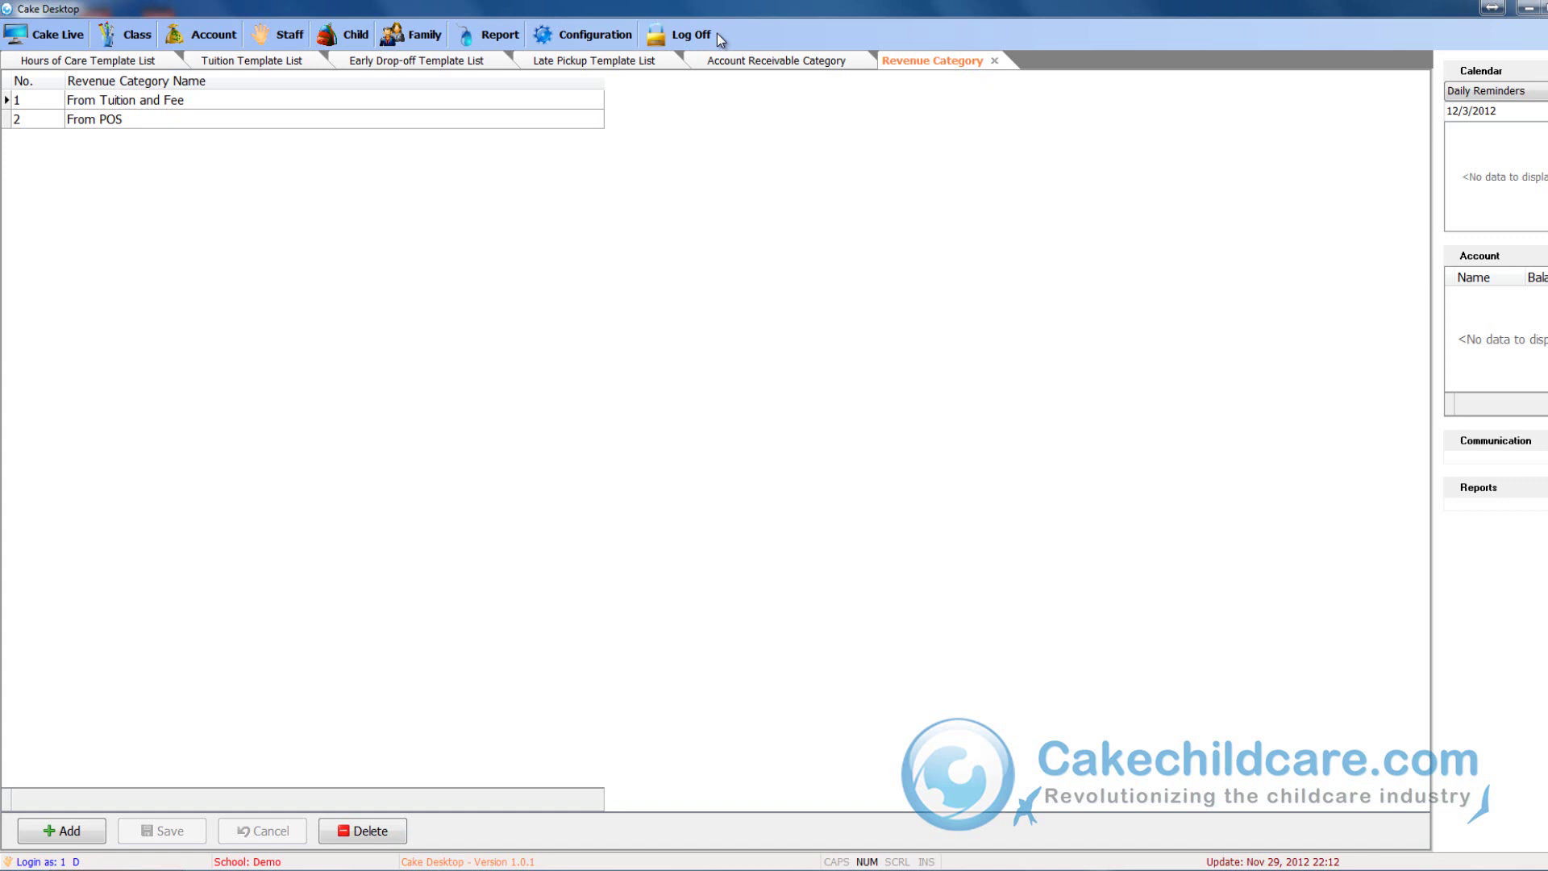
Step: Log off from the toolbar and confirm with Yes
{"action": "left_click", "coordinate": [708, 33]}
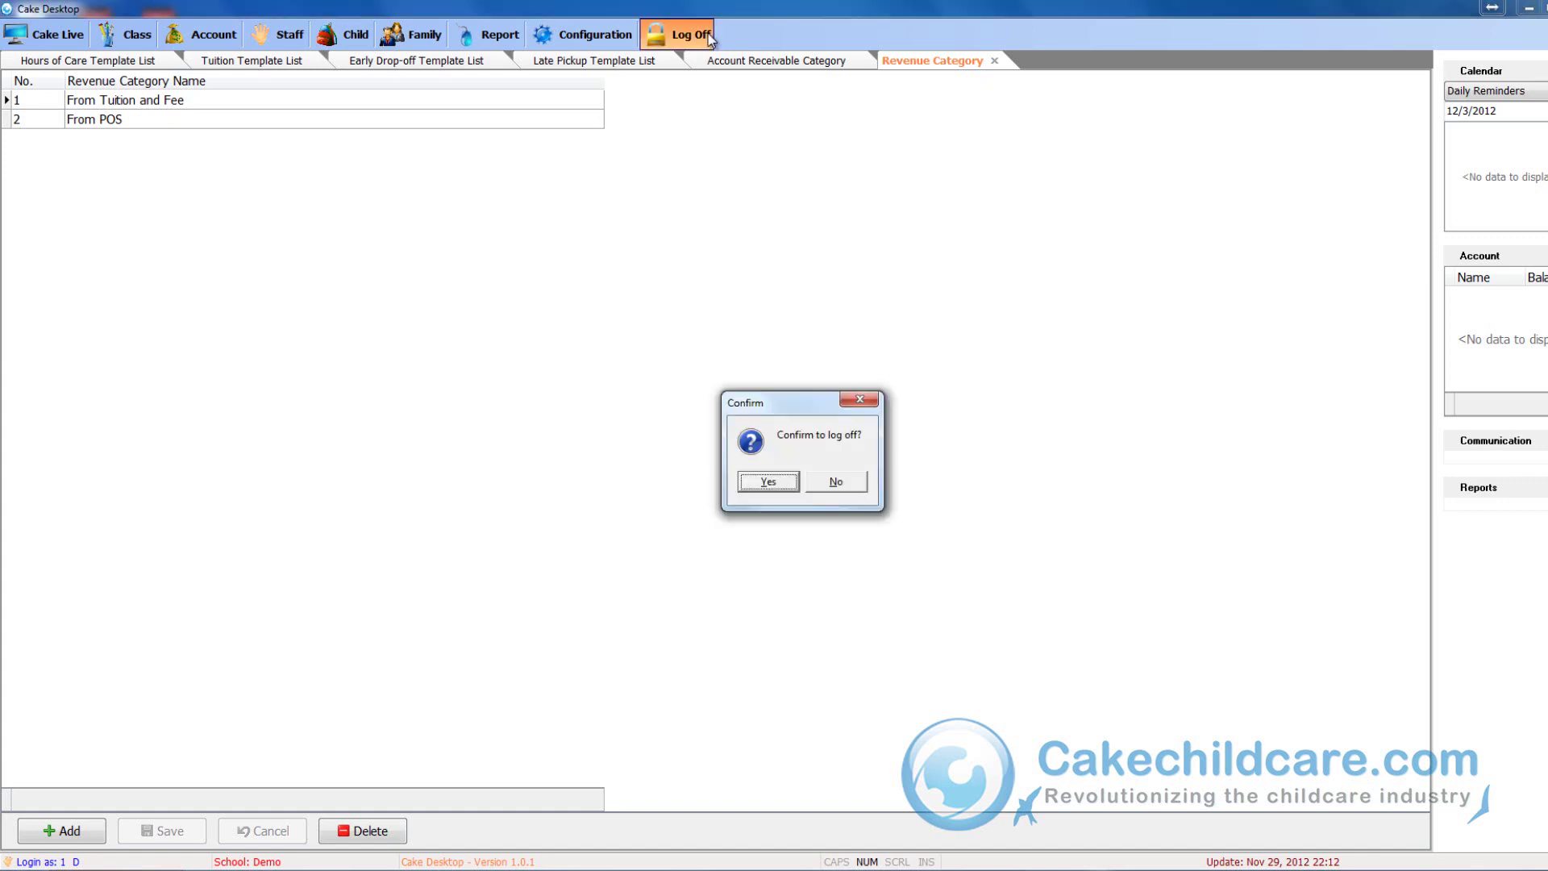
{"action": "left_click", "coordinate": [789, 482]}
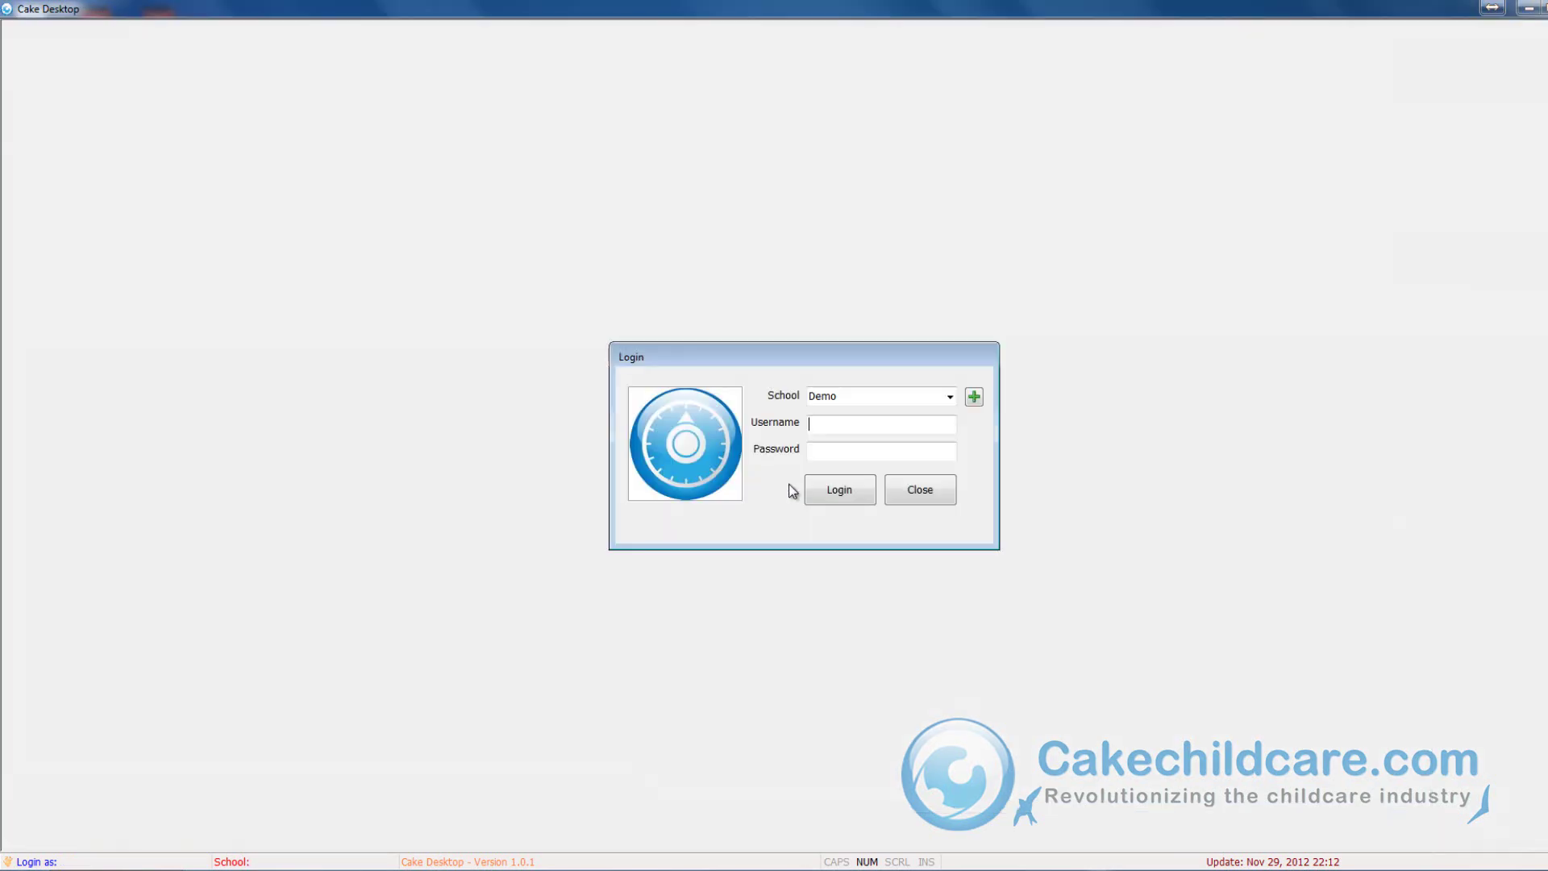